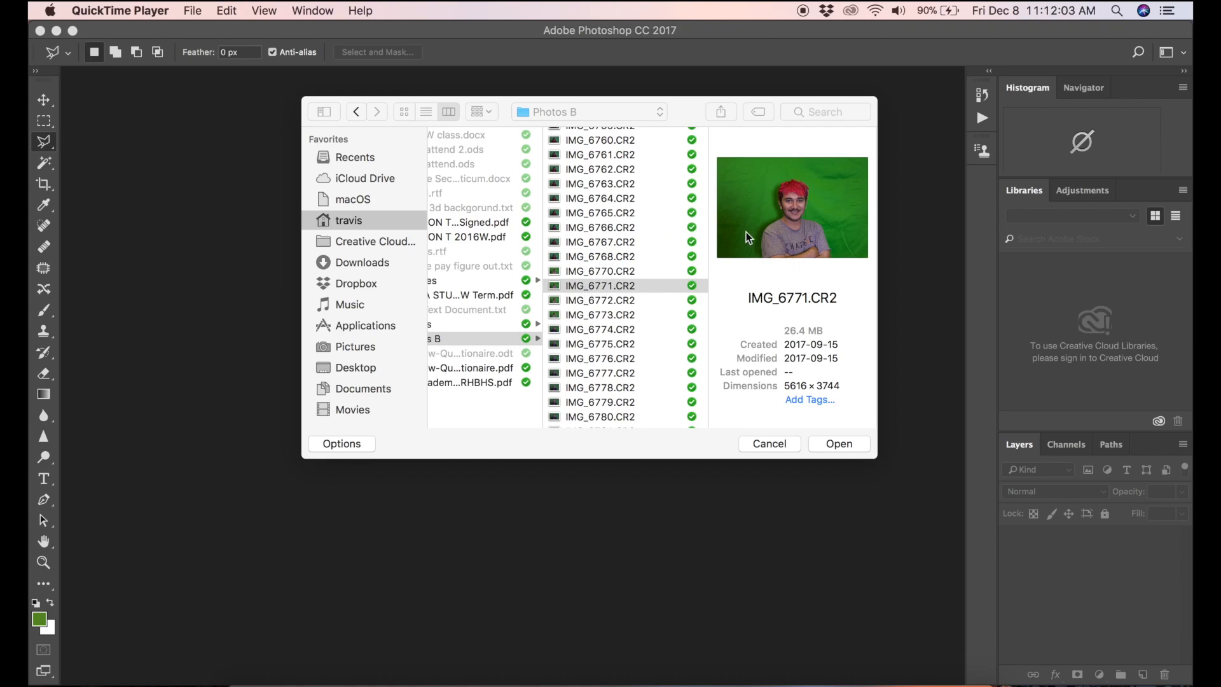
Open IMG_6771.CR2 in Camera Raw and warm its white balance temperature to 6150
left_click(582, 288)
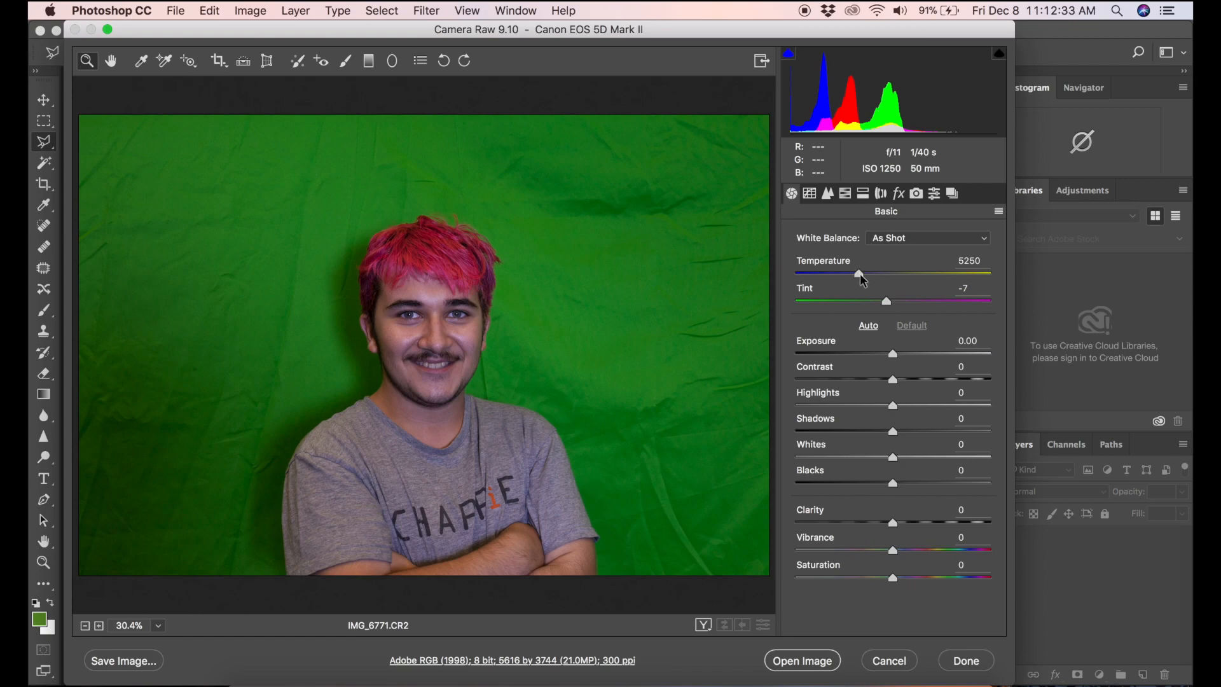
left_click_drag(860, 275, 835, 279)
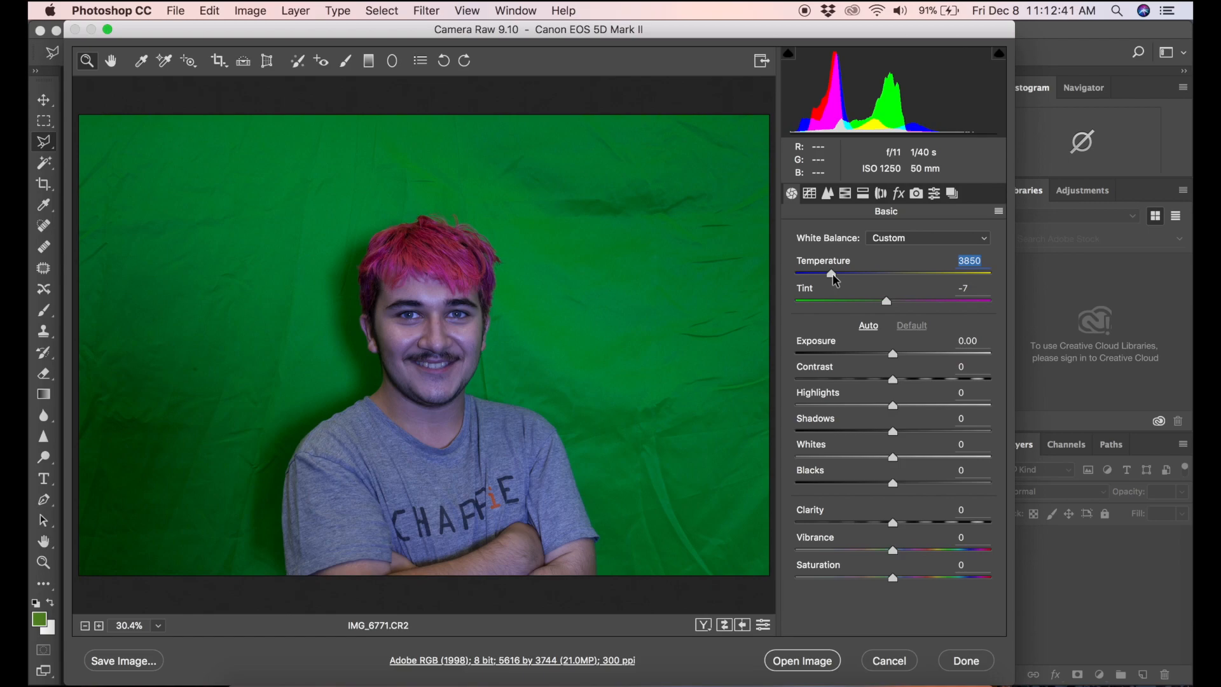
left_click_drag(835, 280, 868, 278)
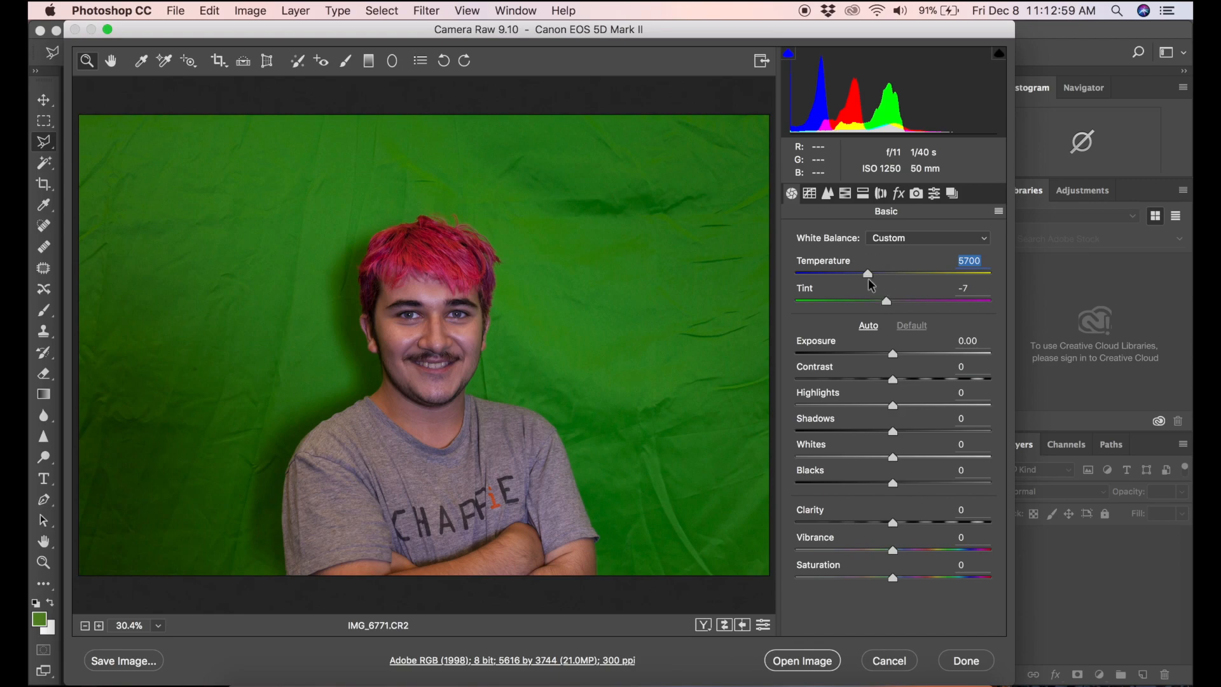
left_click_drag(869, 279, 878, 274)
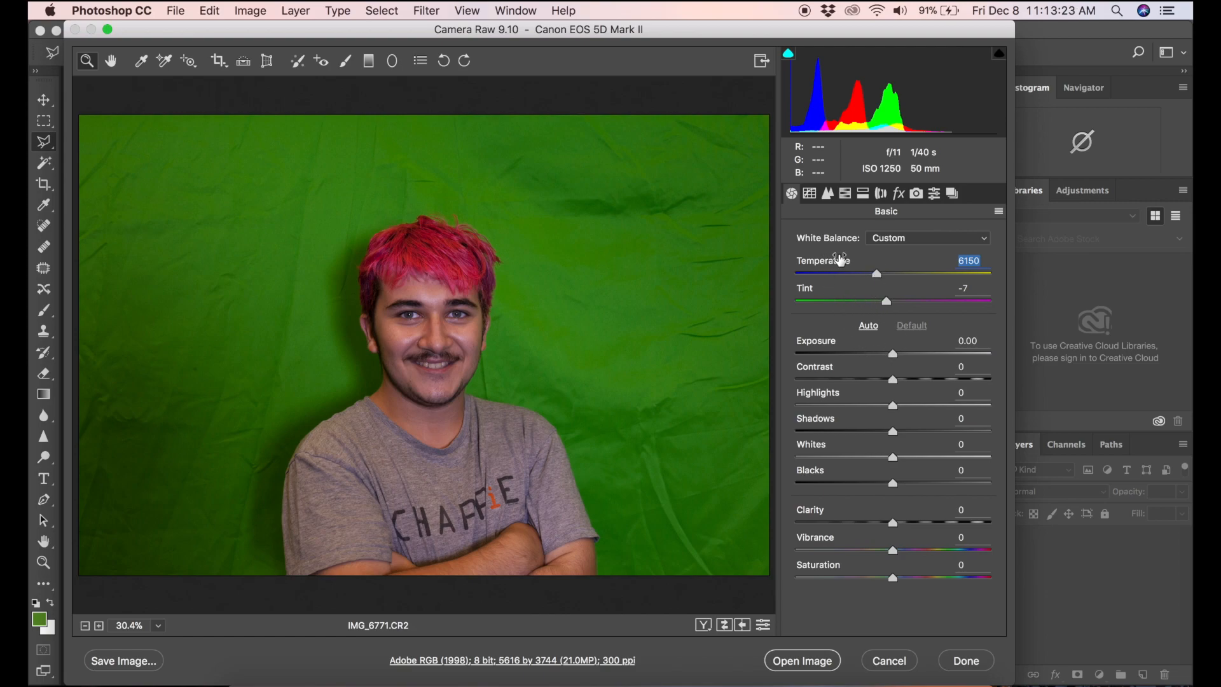
Adjust the photo's tone with exposure +0.30, highlights -5, shadows +10 and blacks +15
left_click_drag(893, 352, 901, 355)
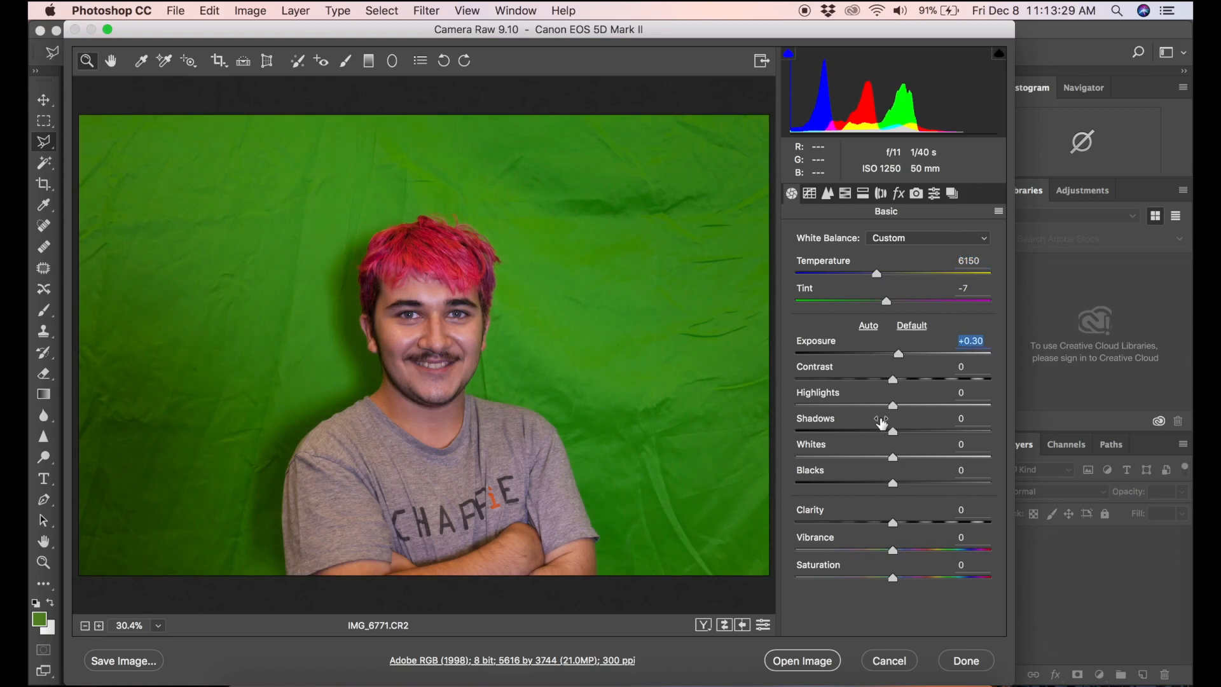
left_click_drag(894, 407, 906, 431)
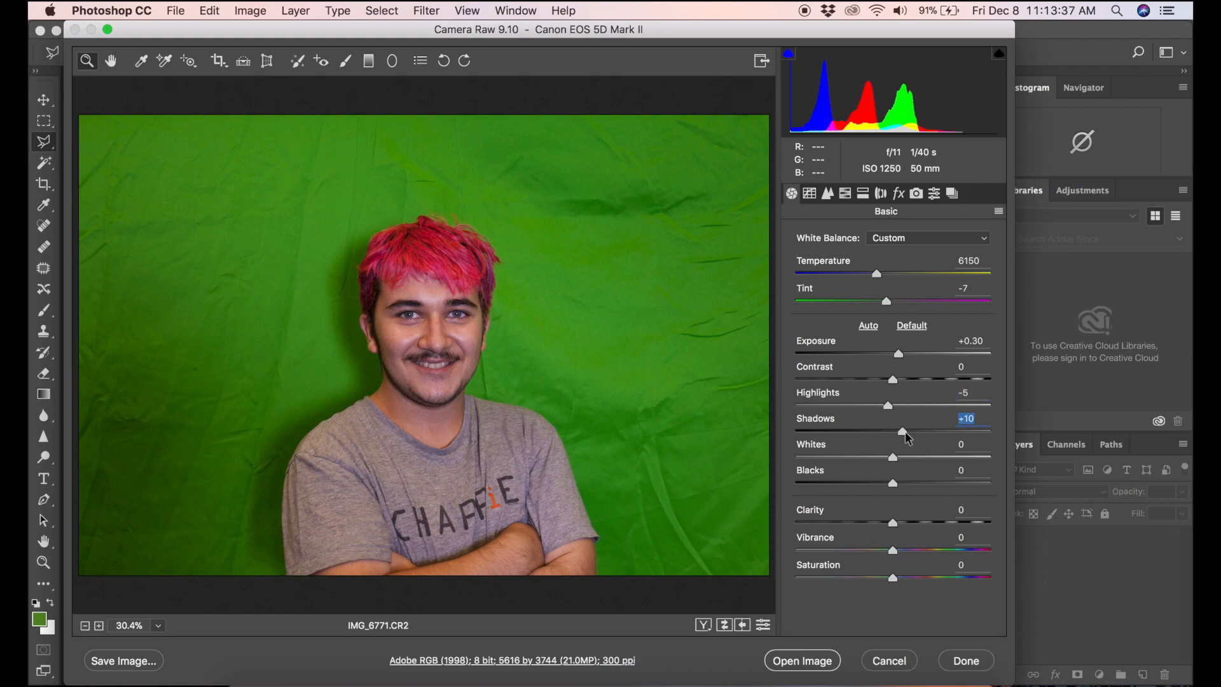
mouse_move(893, 482)
left_mouse_down()
mouse_move(941, 483)
mouse_move(897, 482)
mouse_move(908, 482)
left_mouse_up()
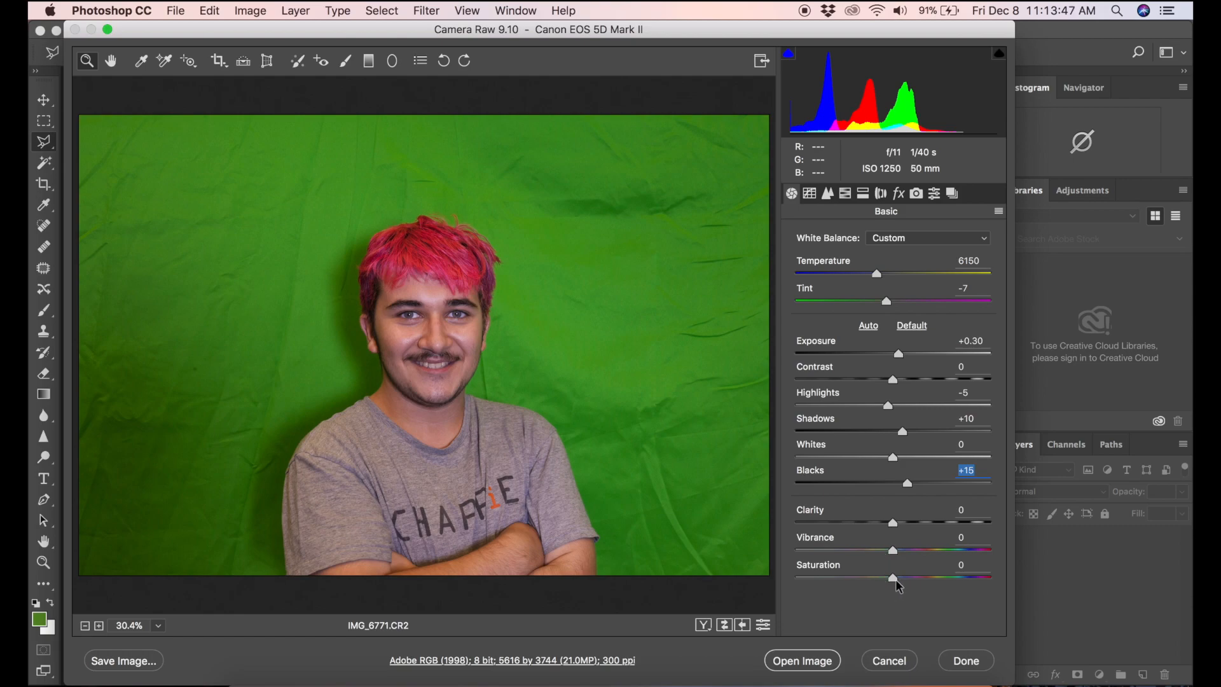
Raise the vibrance to +66 and open the developed raw image for editing
left_click_drag(895, 580, 931, 555)
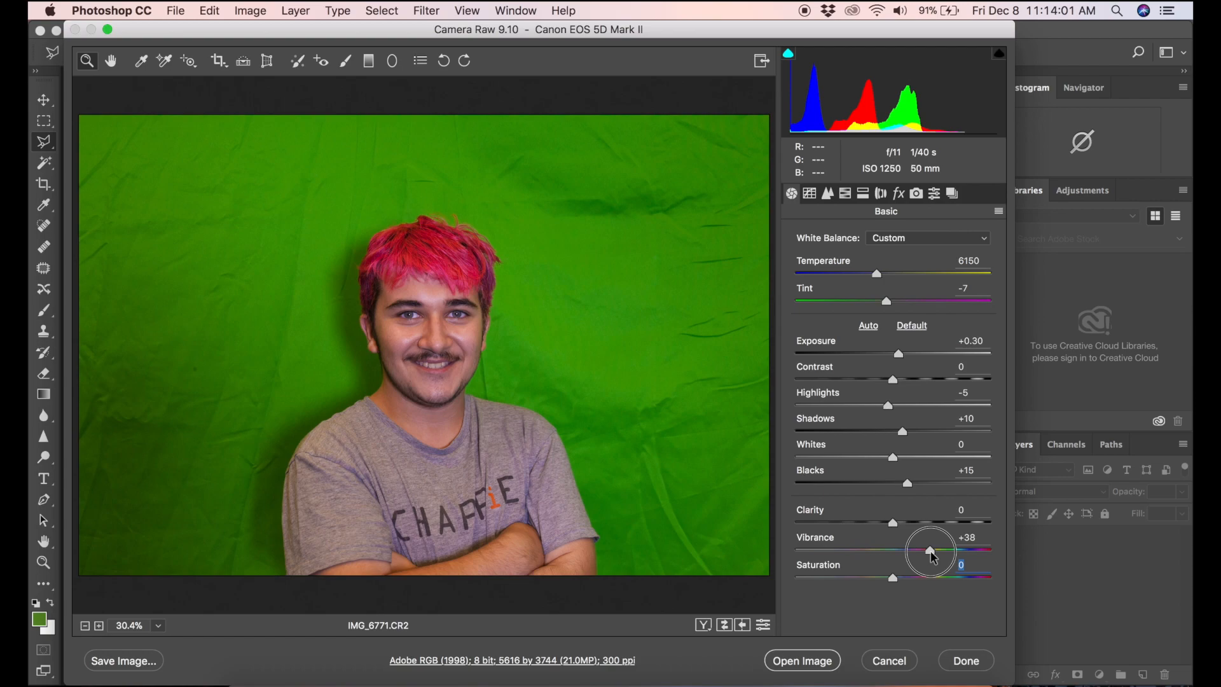
left_click_drag(938, 549, 957, 555)
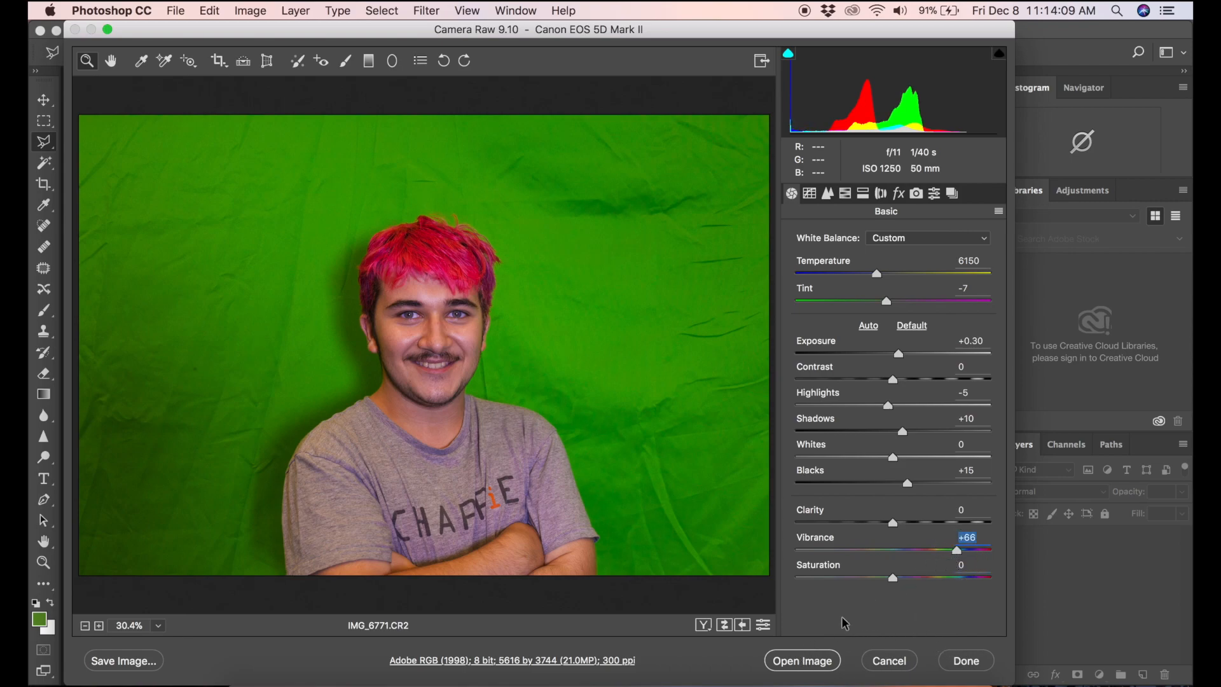
left_click(805, 662)
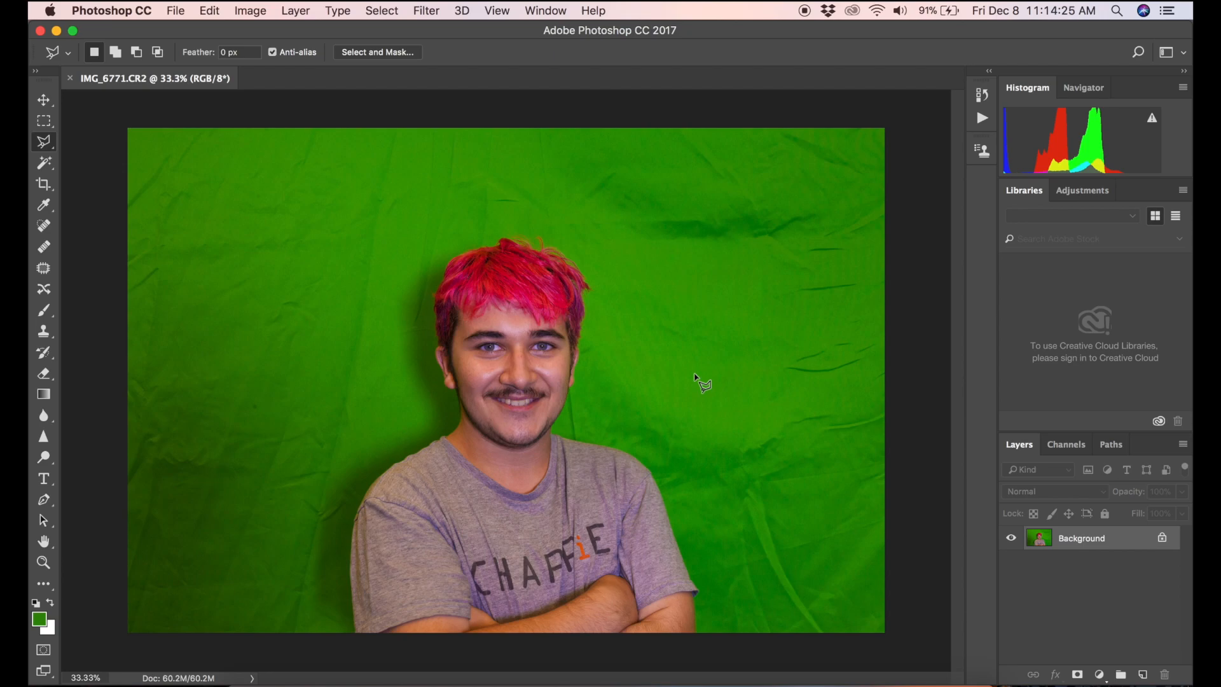
Cut a rectangular area of about 3340 x 3170 px around the man from the green-screen photo
left_click(43, 120)
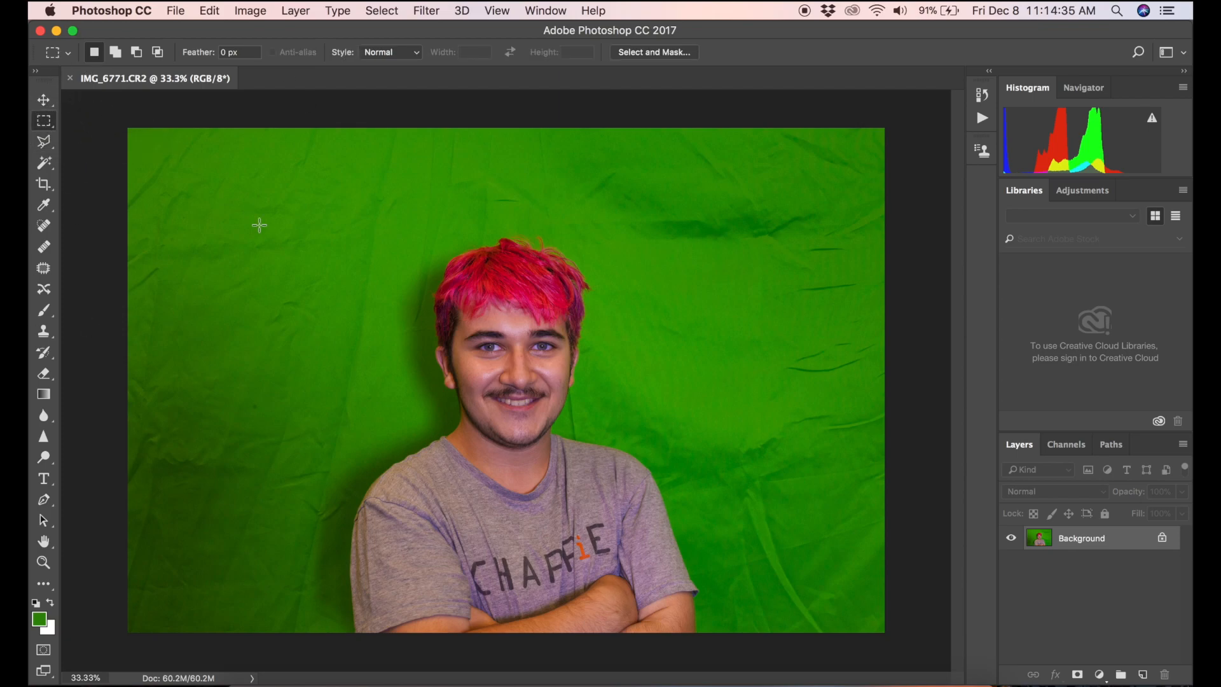
left_click_drag(287, 205, 737, 651)
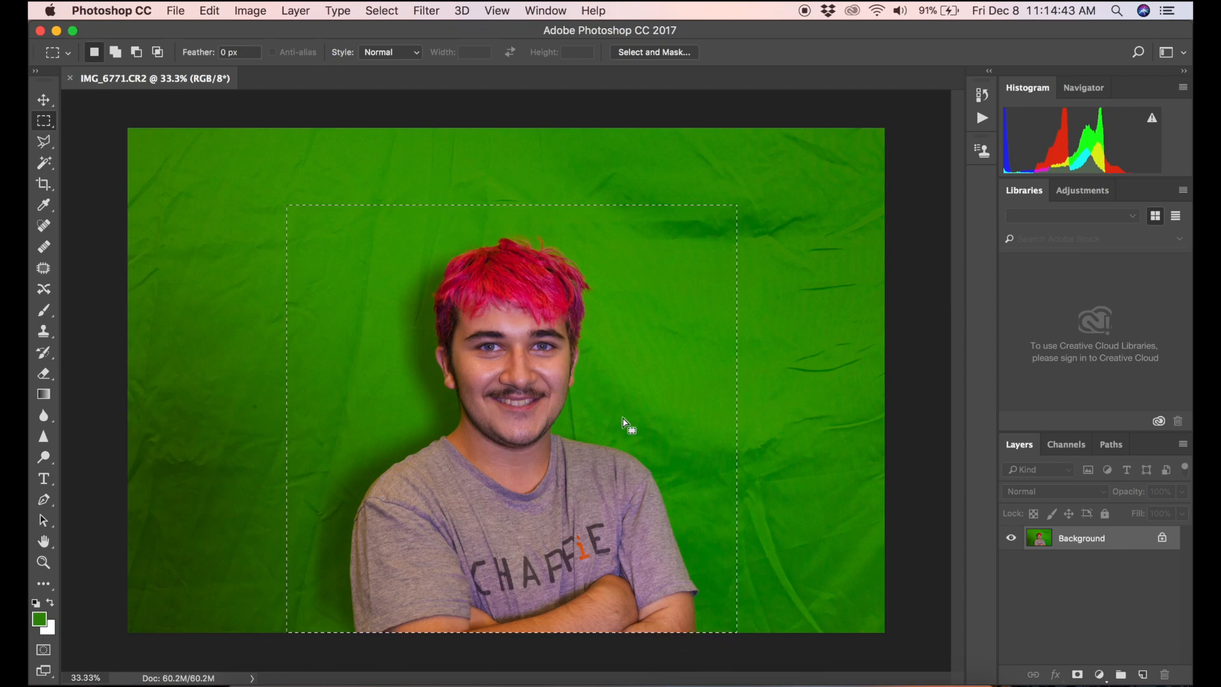
left_click(213, 11)
left_click(222, 110)
Create a new 3341 x 3174 px document from the Clipboard preset and paste the cut-out area into it
left_click(181, 12)
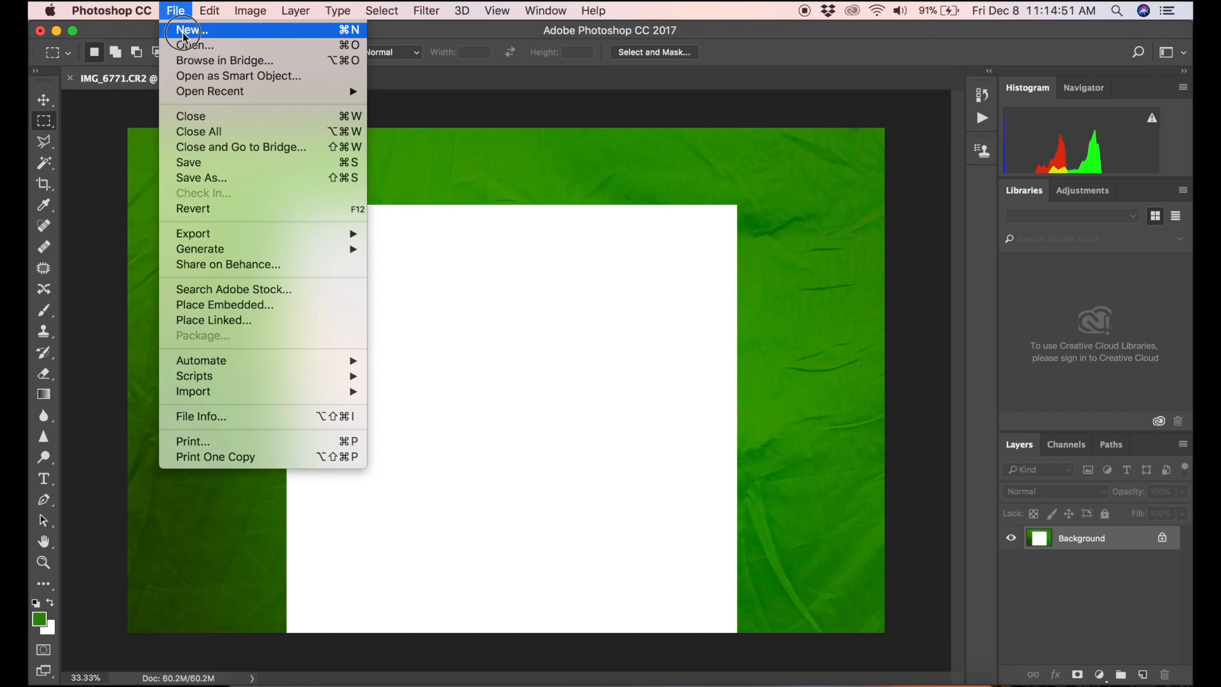
left_click(185, 33)
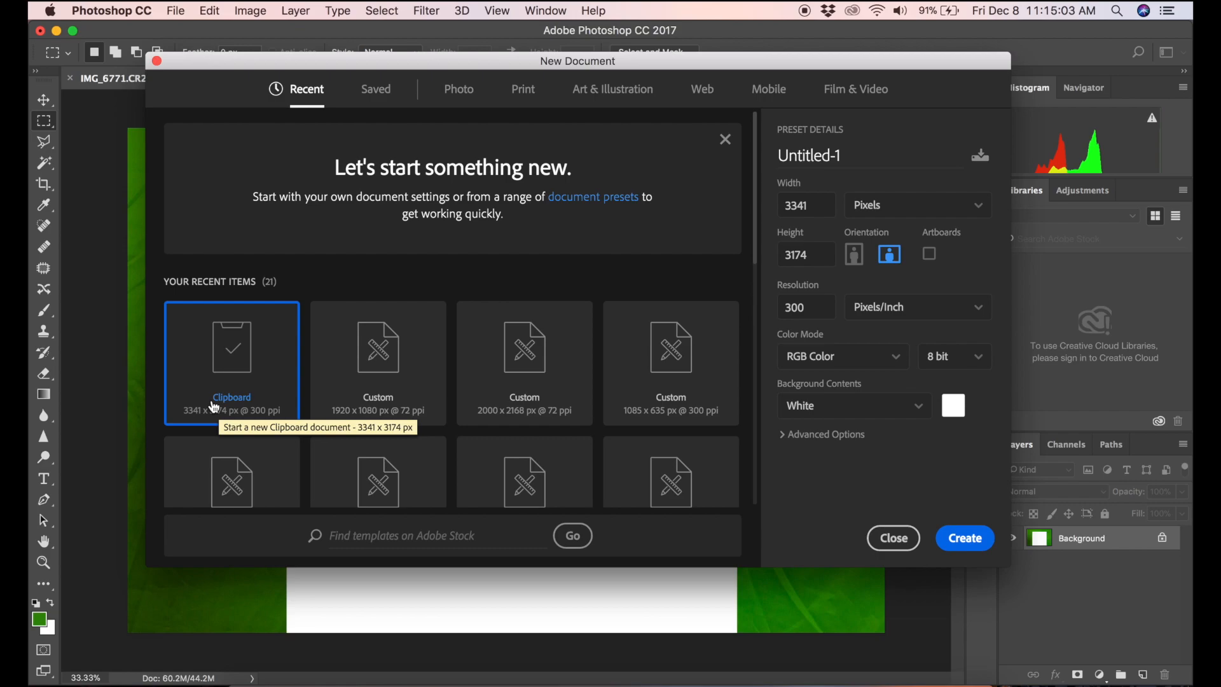
left_click(967, 541)
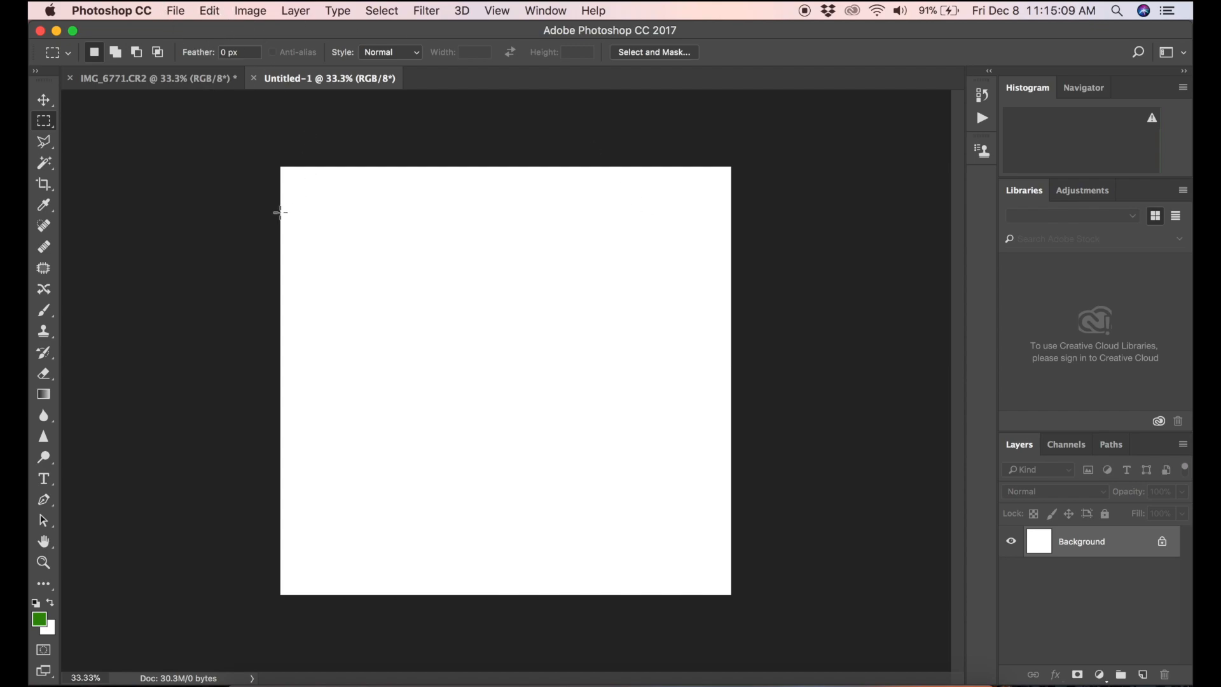
left_click(208, 12)
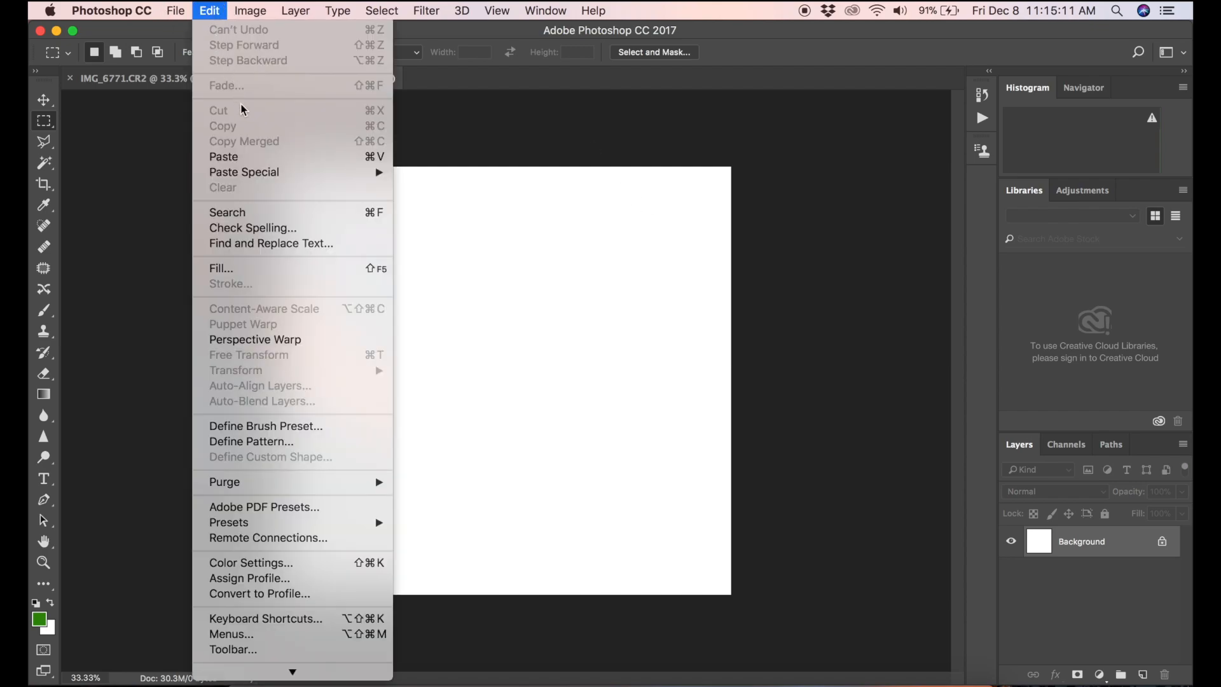
left_click(264, 159)
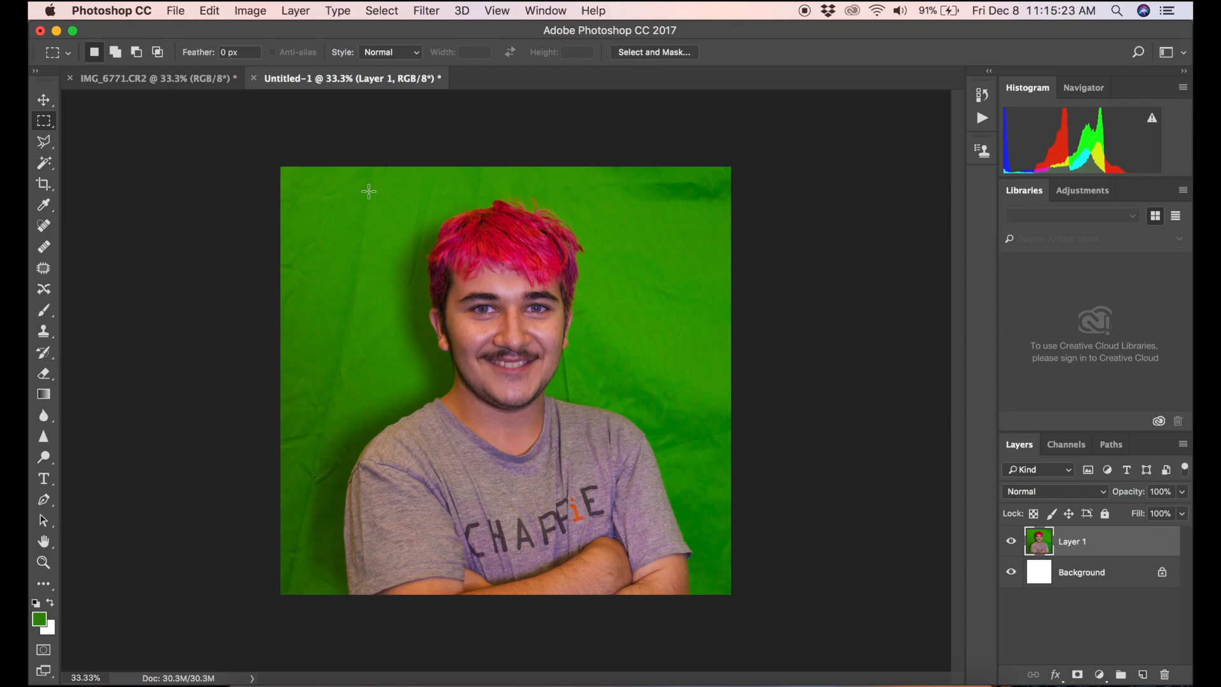
Marquee-select the head and upper chest, about 1850 x 2320 px, nudge the selection up and cut it out
left_click_drag(439, 502, 625, 507)
key("Up")
key("Up")
key("Up")
key("Up")
key("Up")
key("Up")
key("Up")
key("Up")
key("Up")
key("Up")
key("Up")
key("Up")
key("Up")
key("Up")
key("Up")
key("Up")
key("Up")
key("Up")
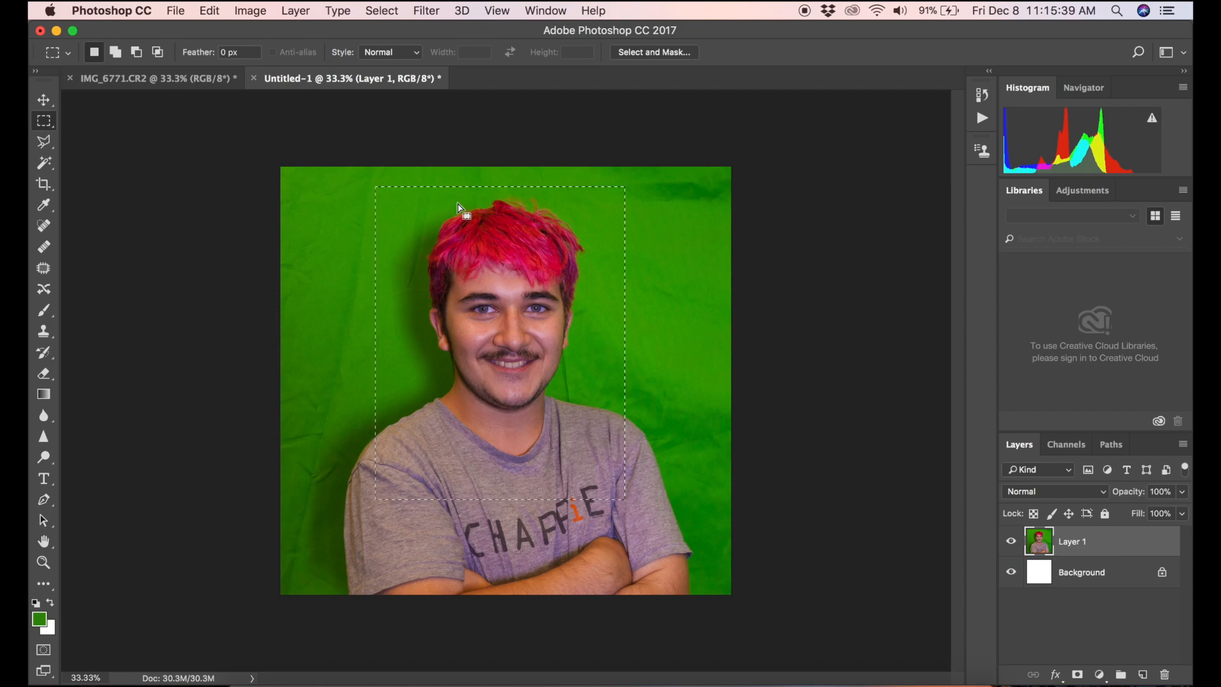
left_click(209, 11)
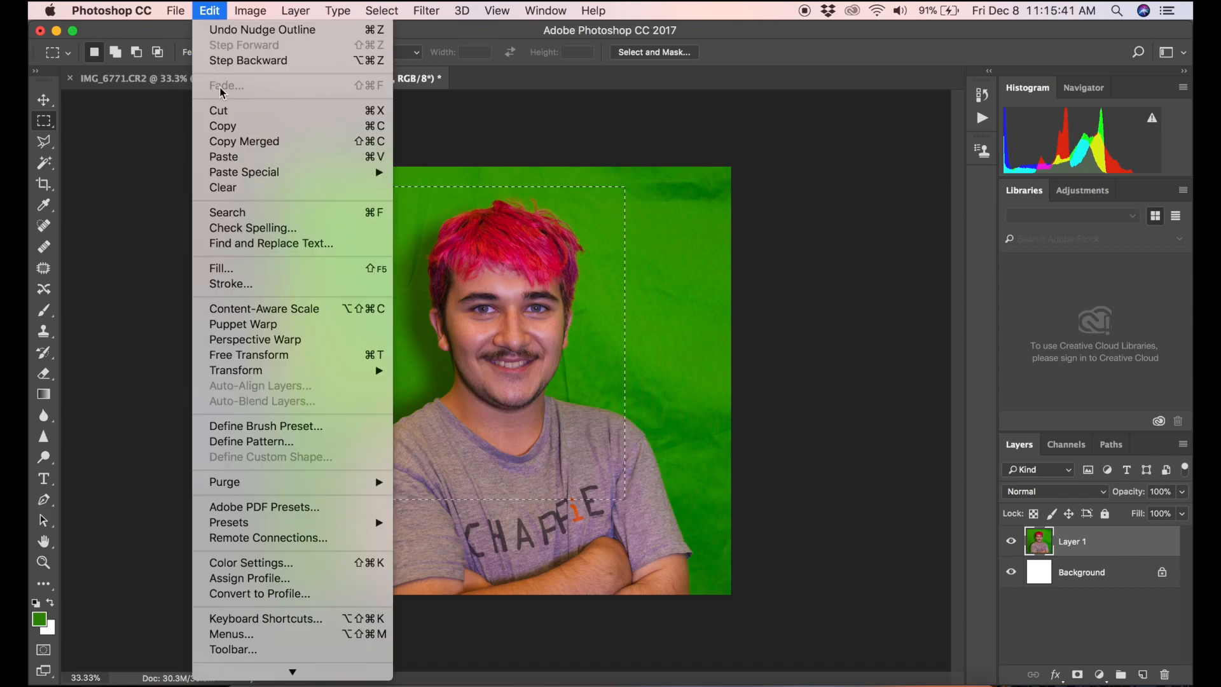
left_click(220, 112)
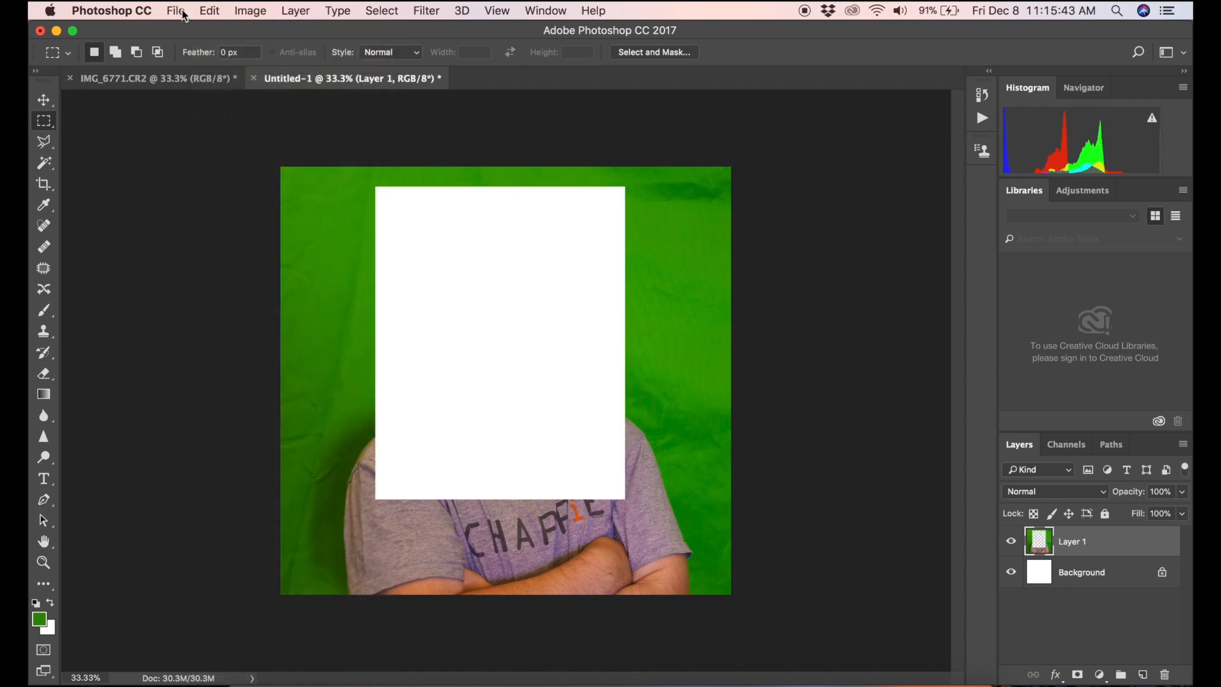
Create a new 1852 x 2319 px document from the Clipboard preset and paste the cut portrait into it
left_click(178, 11)
mouse_move(199, 17)
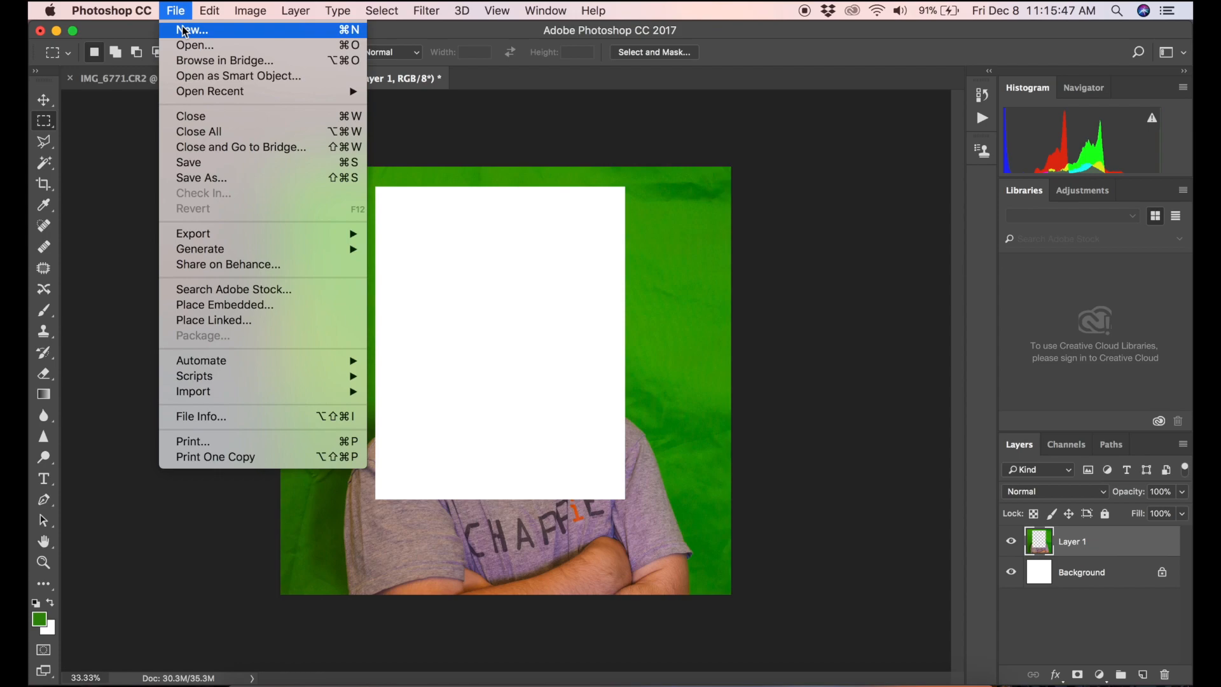
left_click(194, 30)
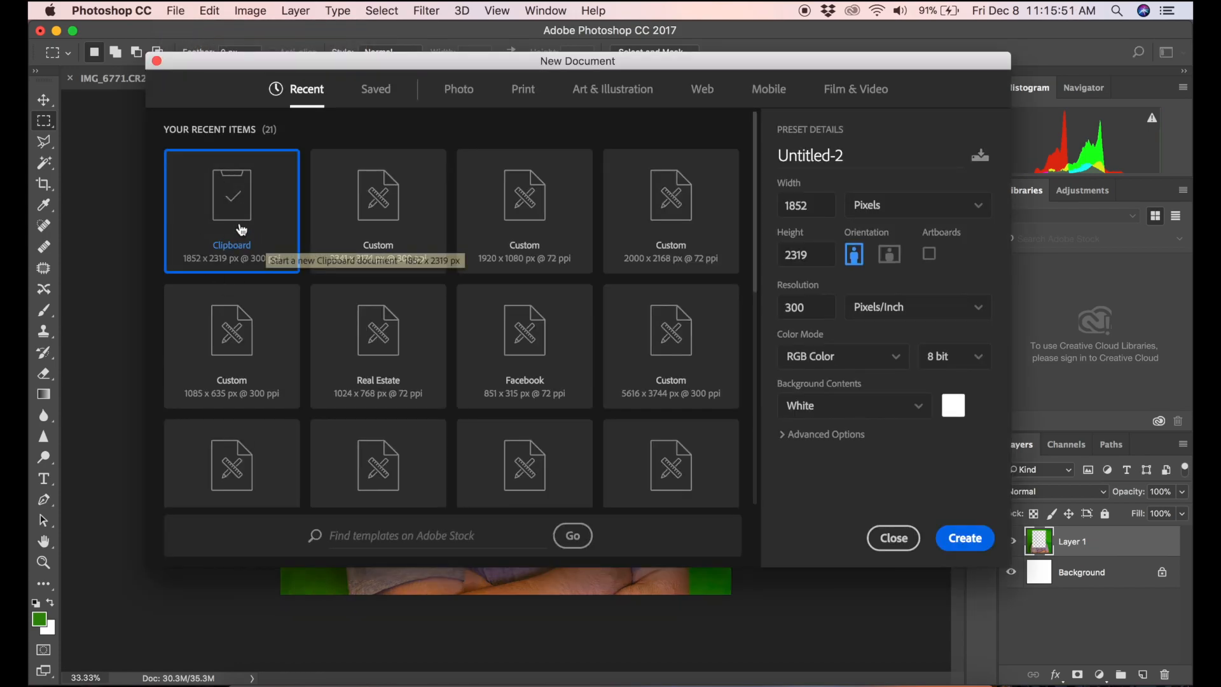
left_click(972, 546)
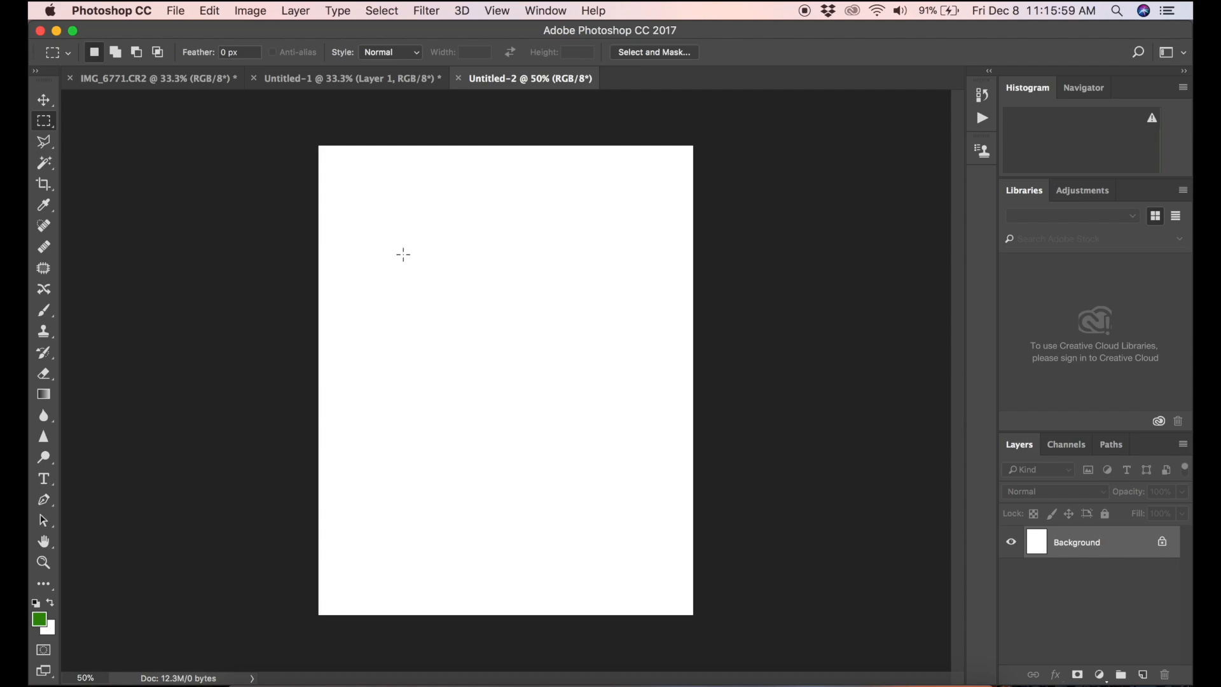
key("super+v")
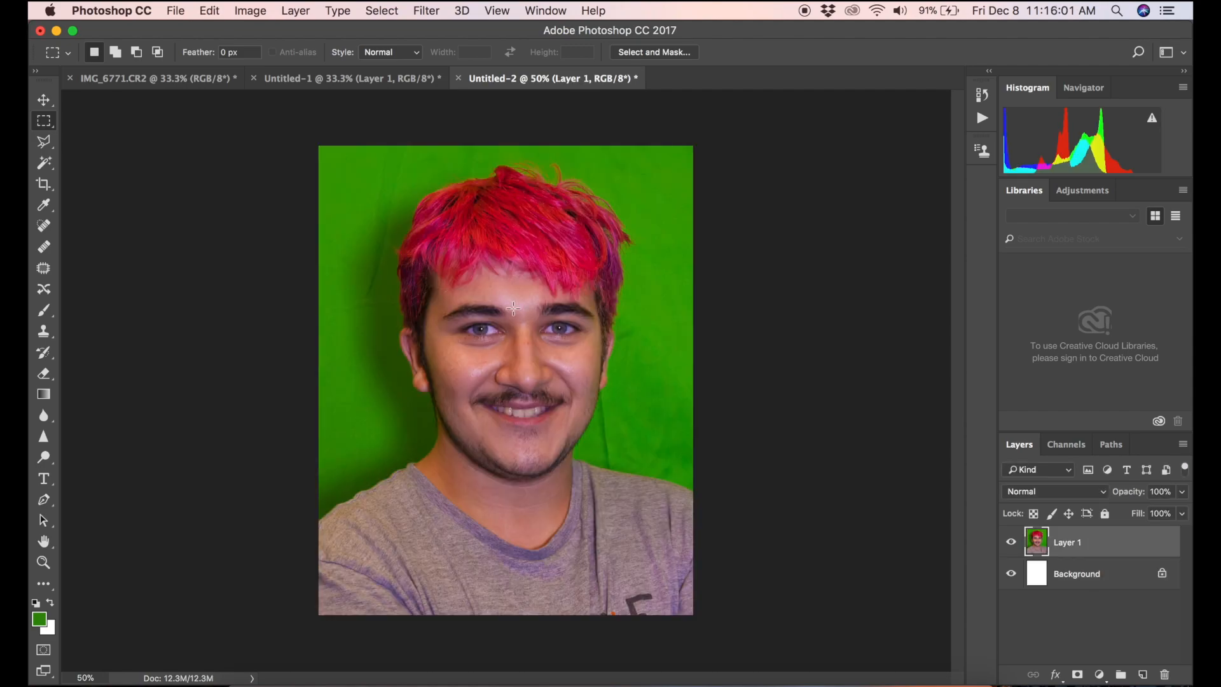
left_click(213, 10)
mouse_move(318, 370)
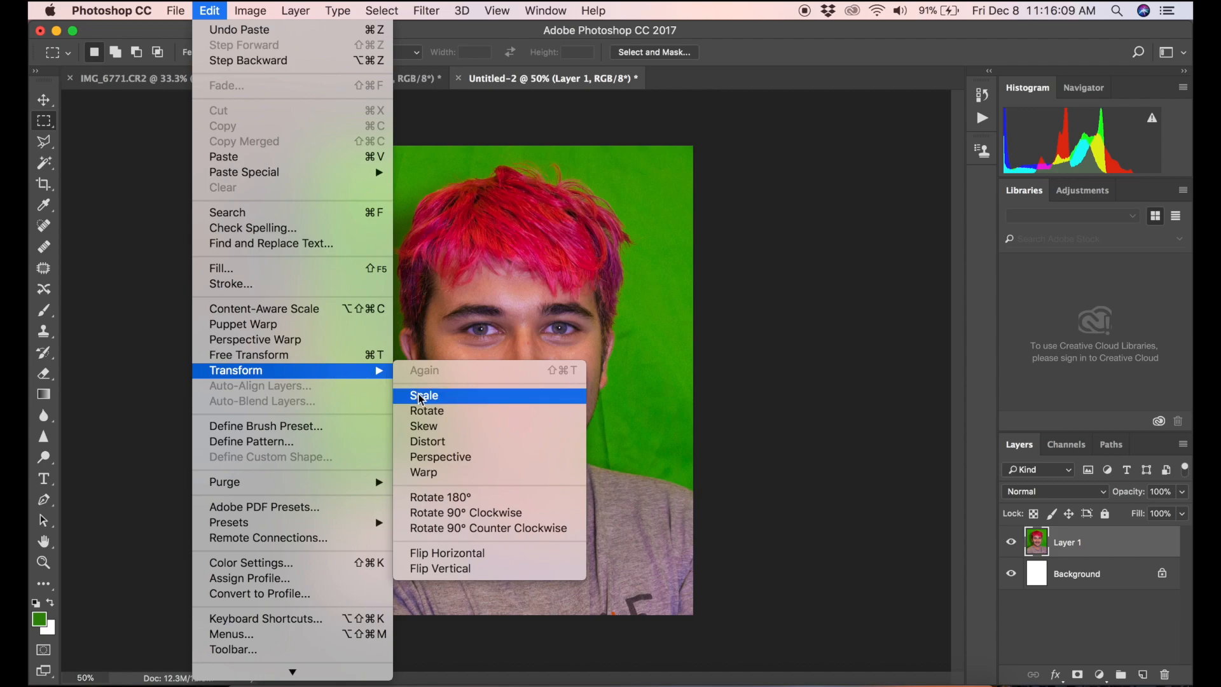
left_click(99, 220)
Move the portrait layer up until the hair reaches the canvas's upper edge
left_click(44, 100)
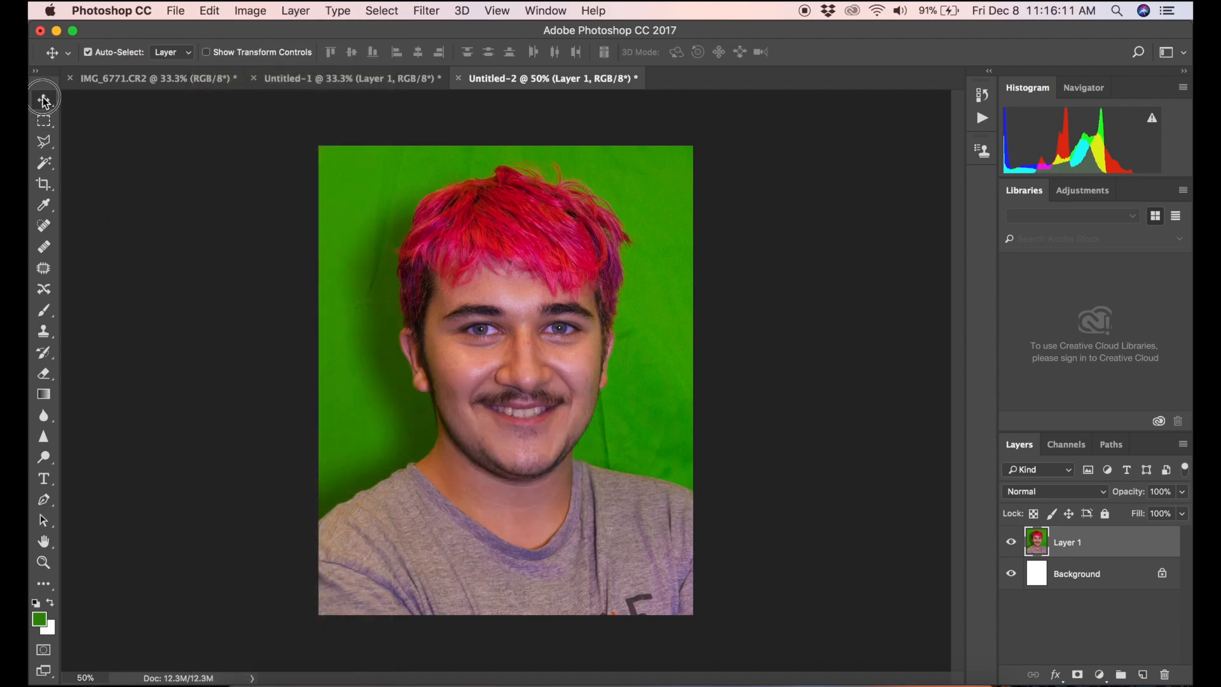
mouse_move(434, 307)
left_mouse_down()
mouse_move(434, 288)
mouse_move(435, 299)
left_mouse_up()
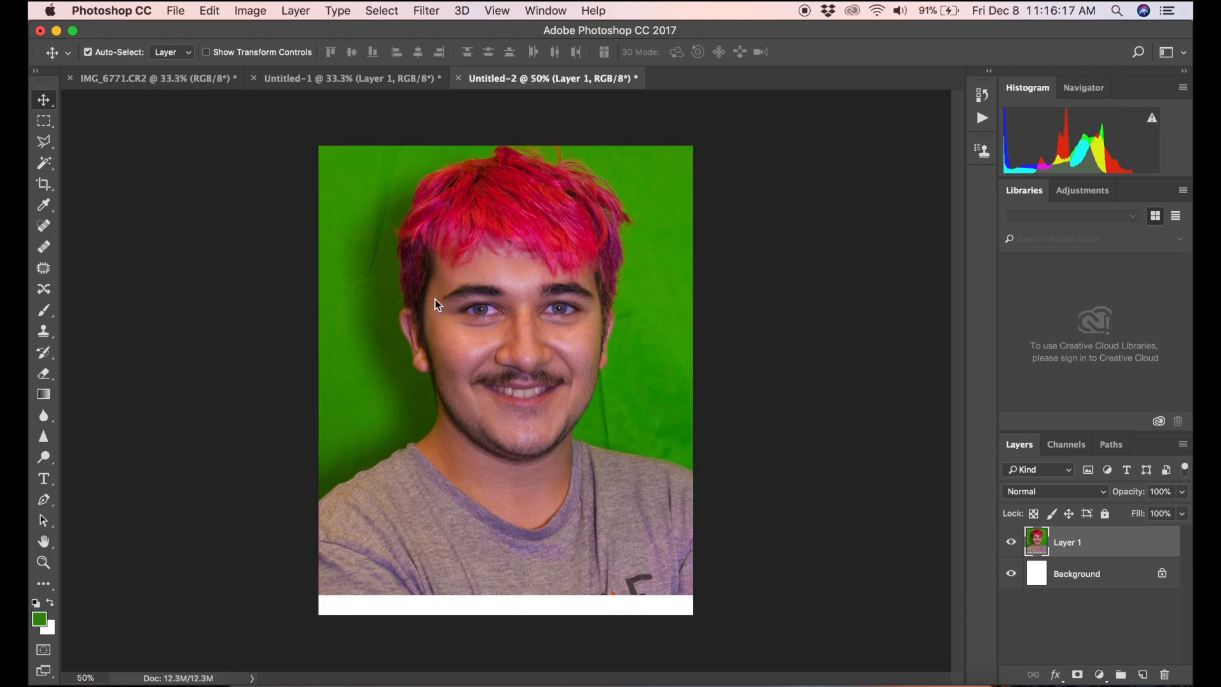
left_click_drag(551, 267, 548, 267)
Cut a full-width rectangle of about 1850 x 2130 px from the portrait, ending just above its lower edge
left_click(44, 120)
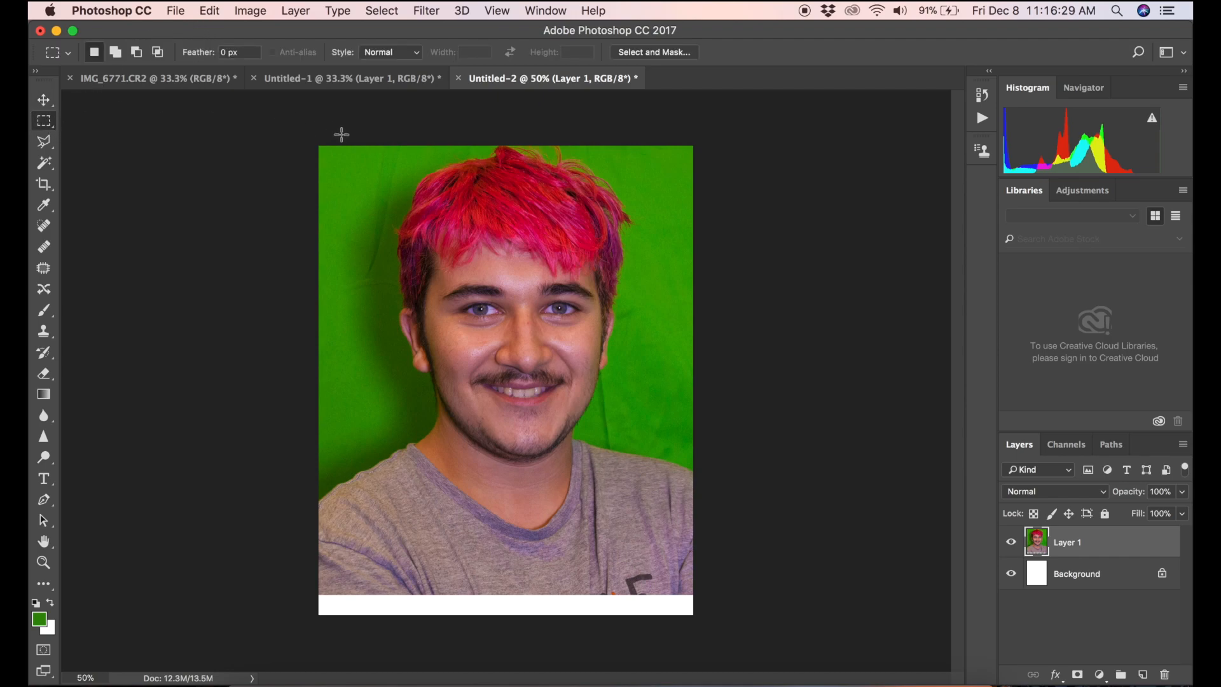
left_click_drag(312, 127, 704, 575)
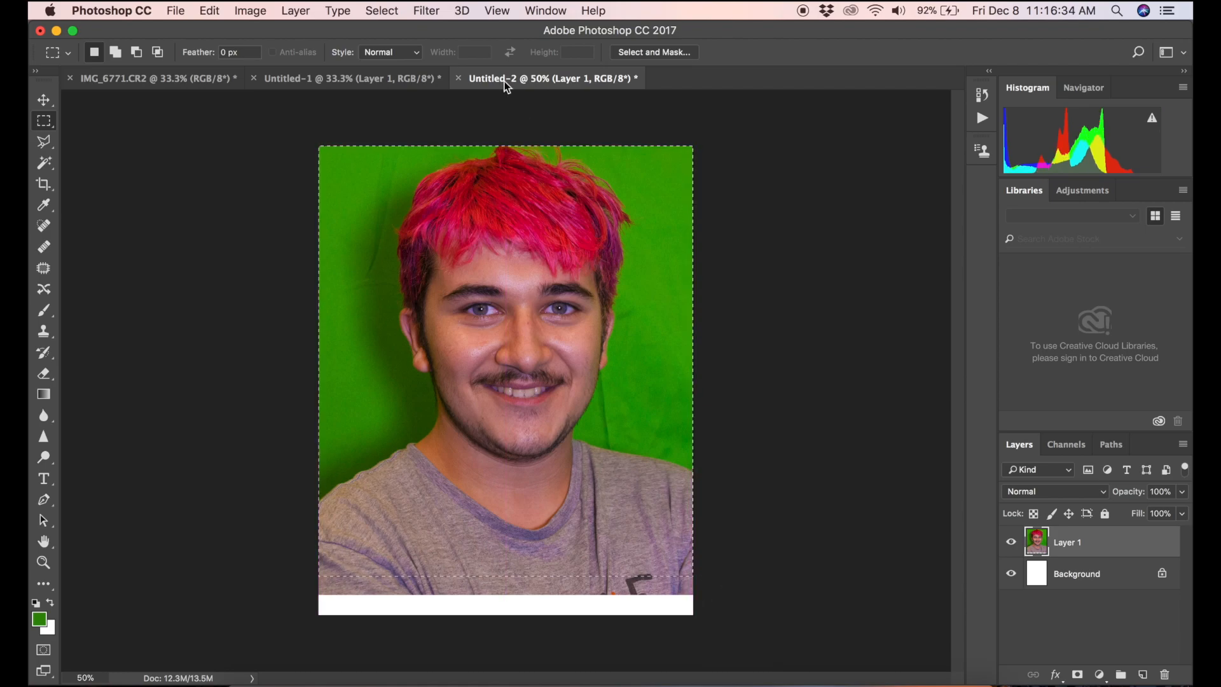
left_click(209, 11)
left_click(219, 110)
Create a new 1852 x 2128 px document from the Clipboard preset and paste the tighter portrait into it
left_click(176, 11)
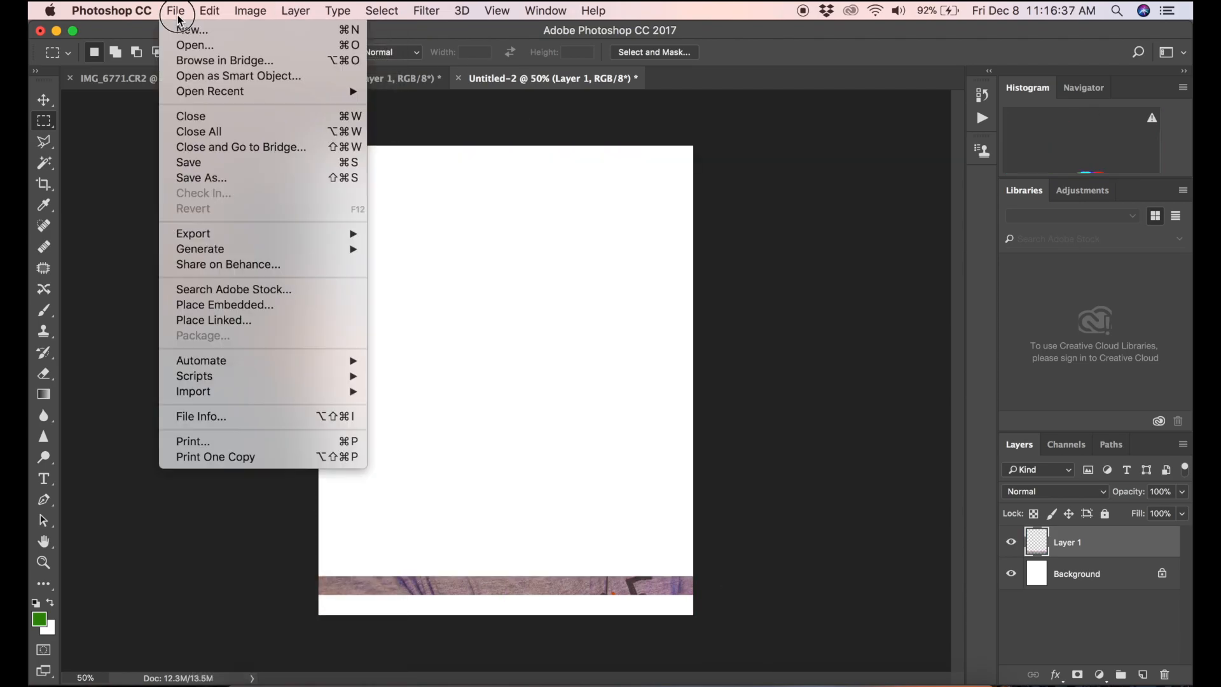
left_click(185, 29)
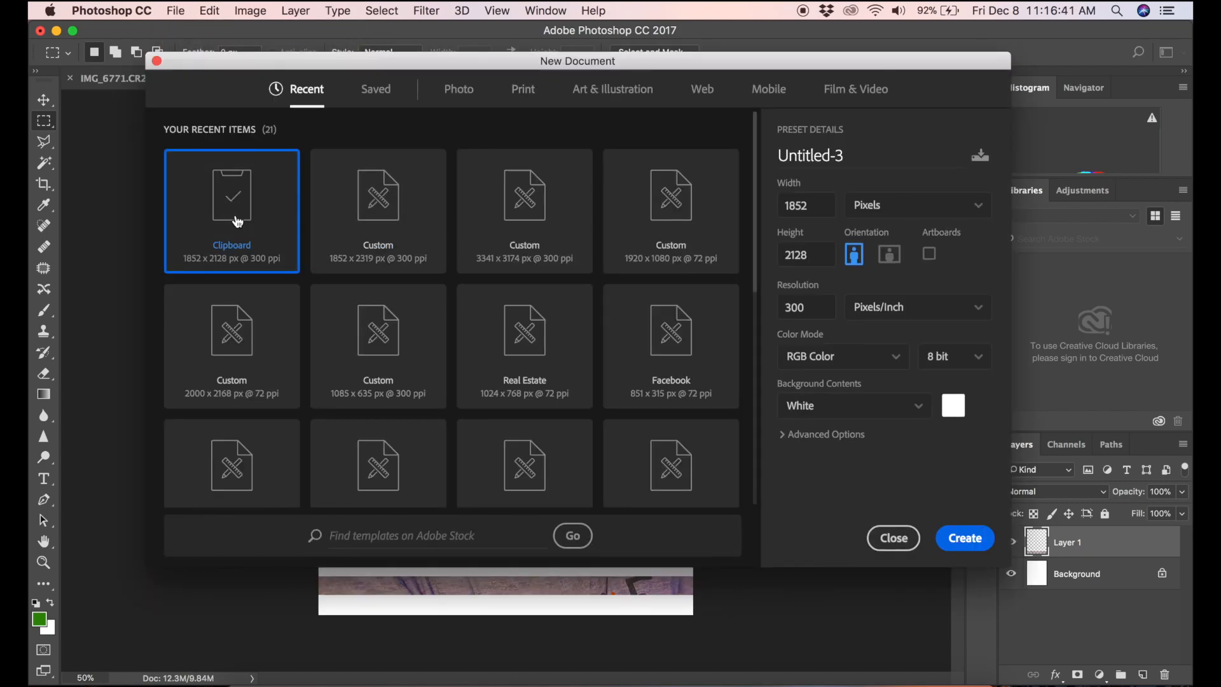
left_click(962, 538)
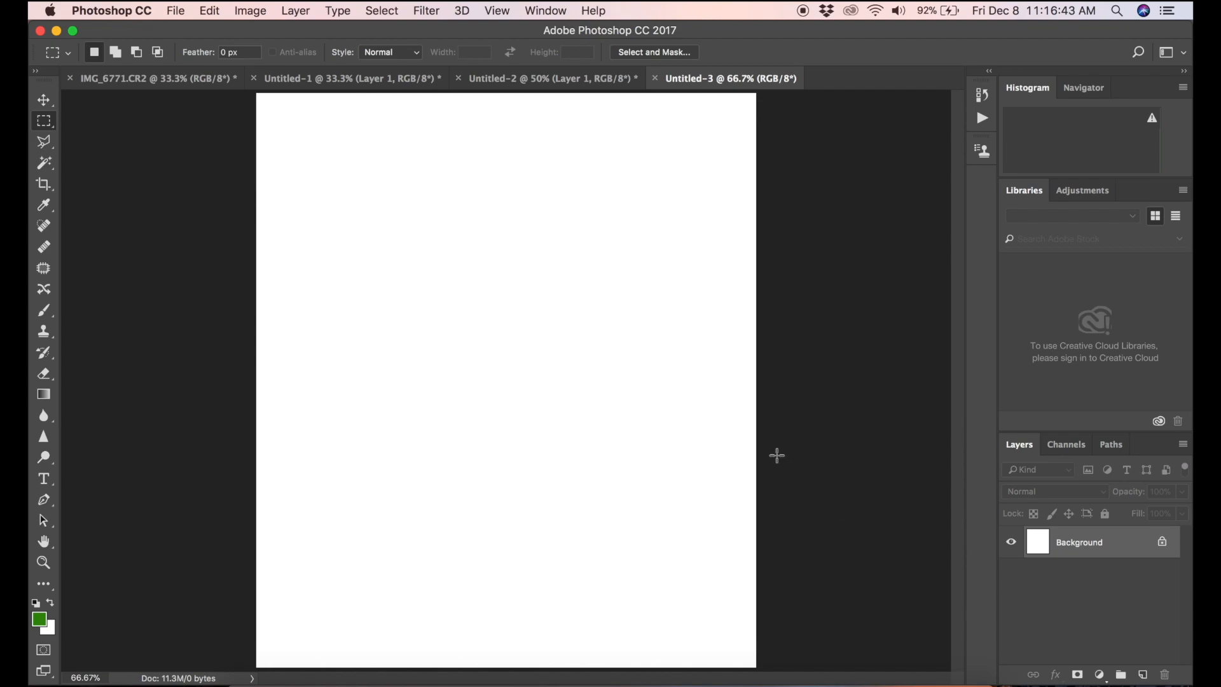
key("super+v")
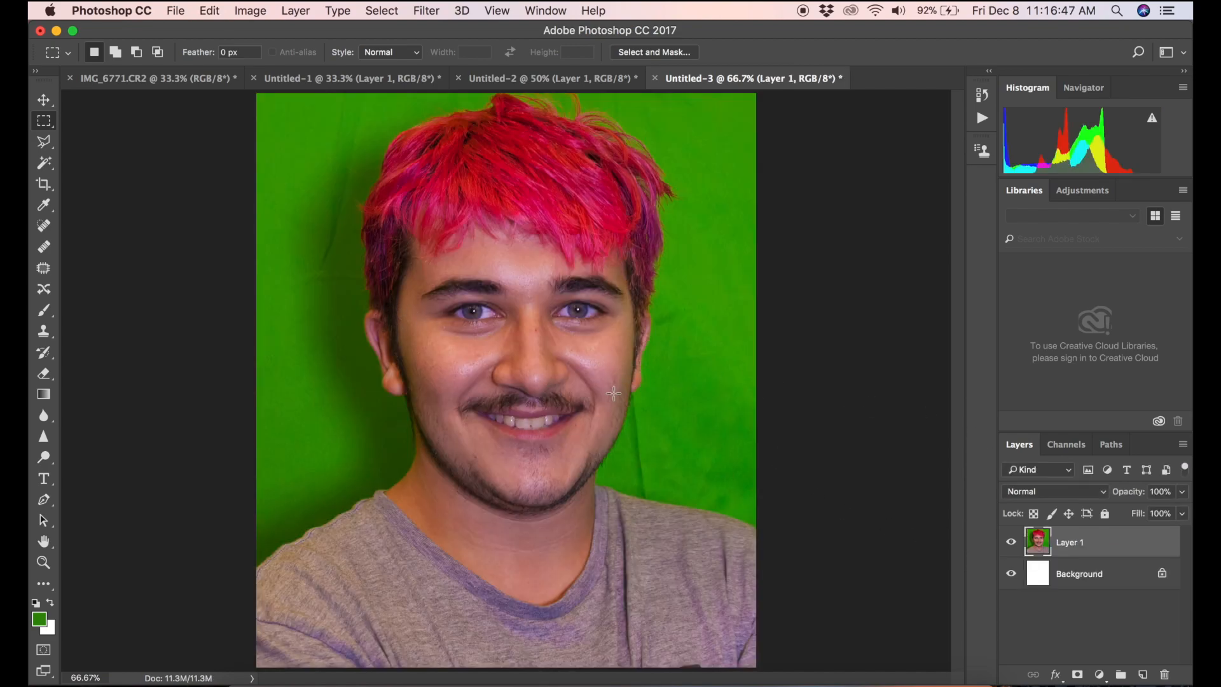
Clone clean skin over the red spot on the bridge of the nose using a soft 31 px Clone Stamp
scroll(614, 393, "up", 6)
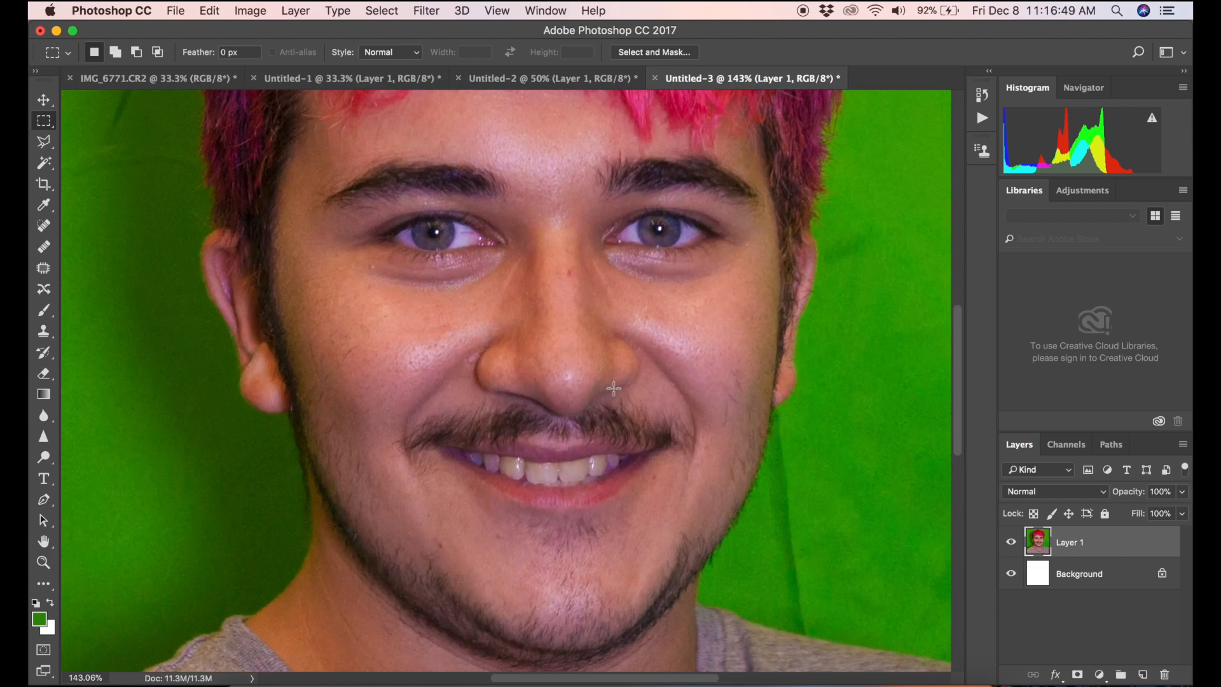
scroll(614, 388, "up", 4)
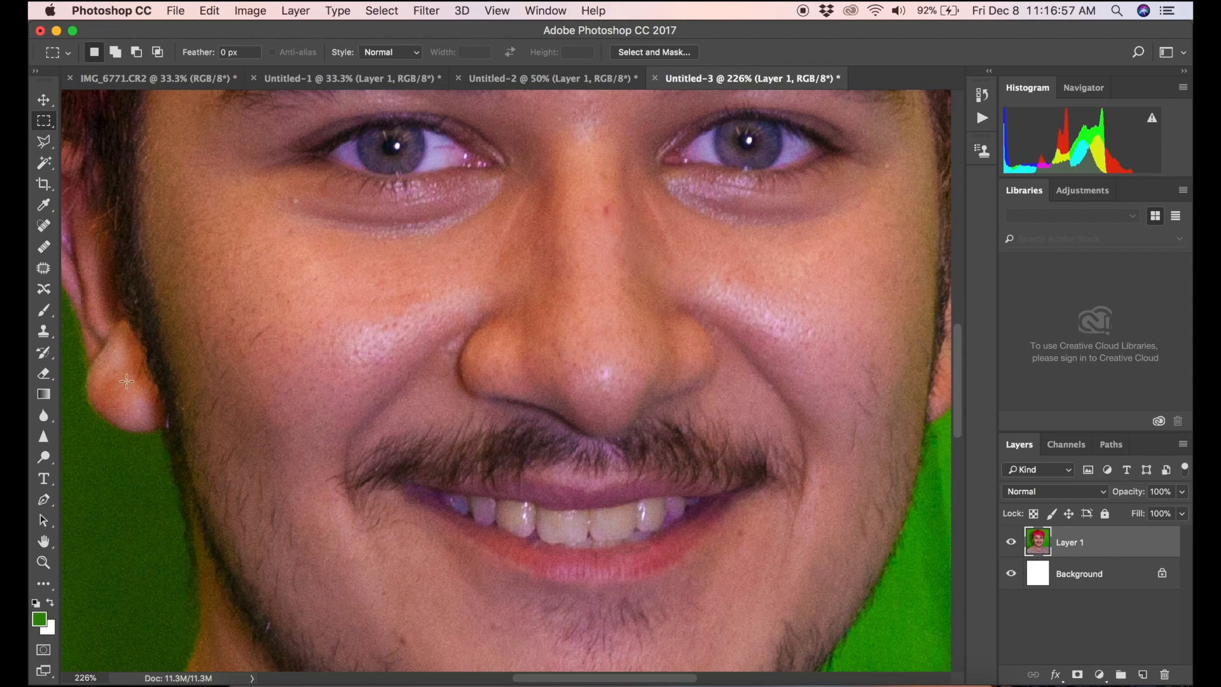
left_click(43, 333)
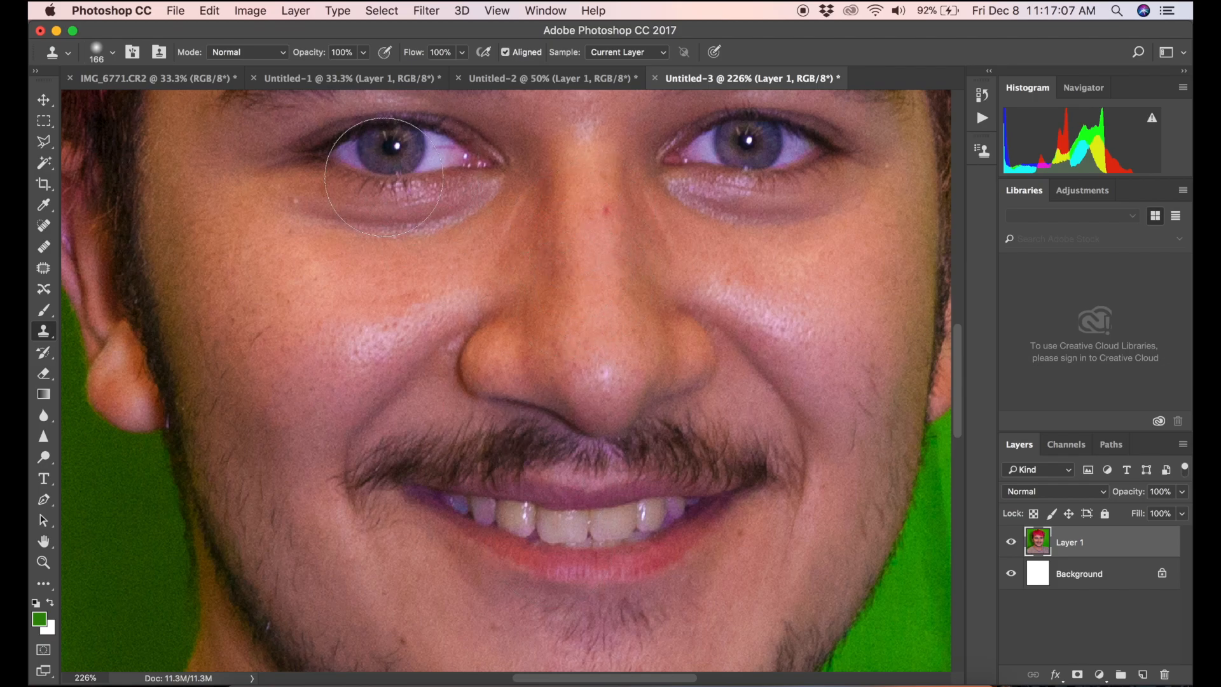
left_click(113, 55)
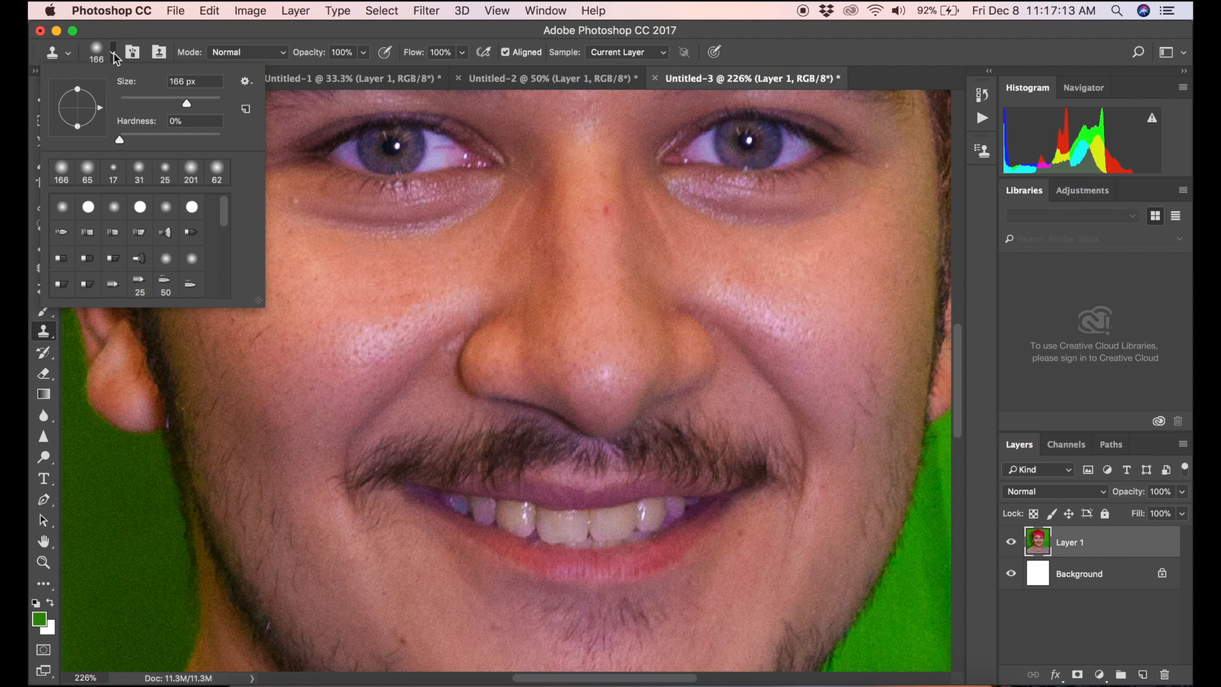
left_click_drag(166, 104, 135, 105)
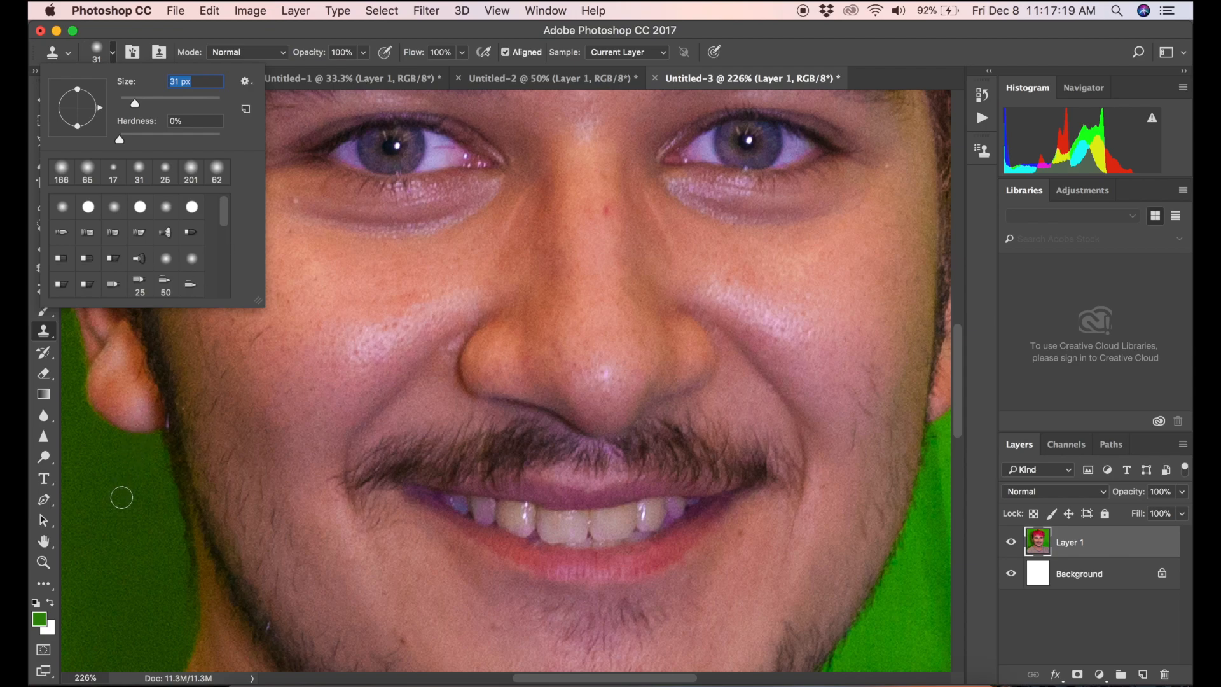
left_click(131, 490)
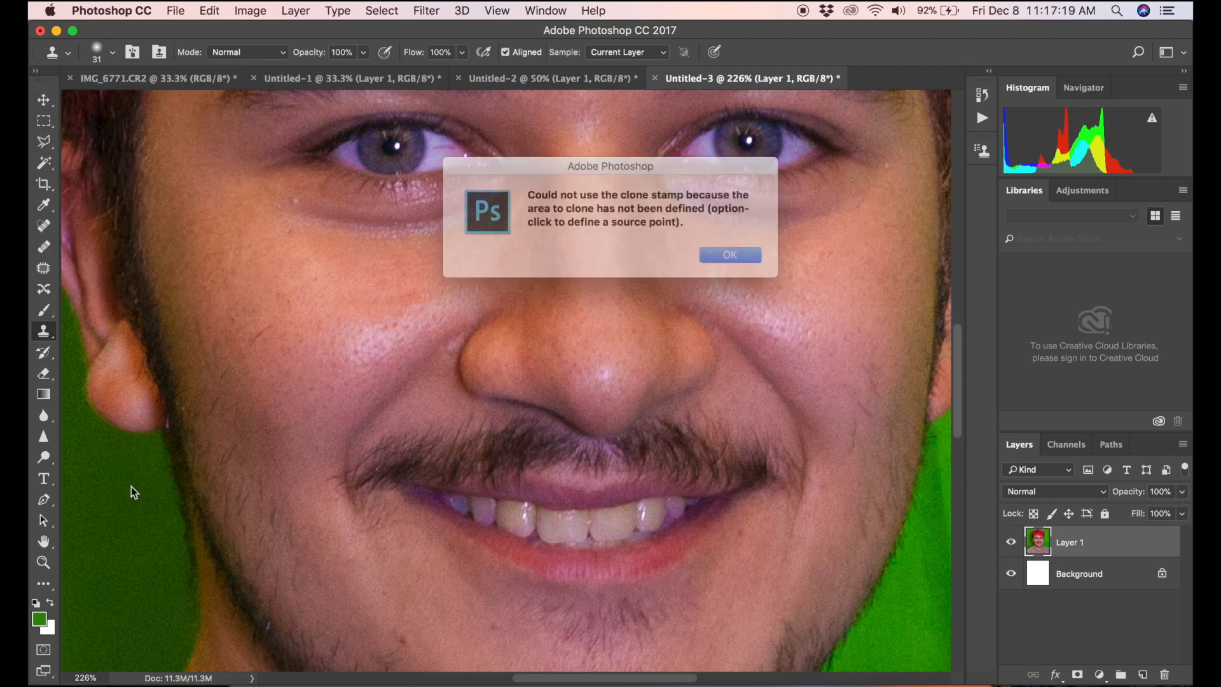
left_click(733, 257)
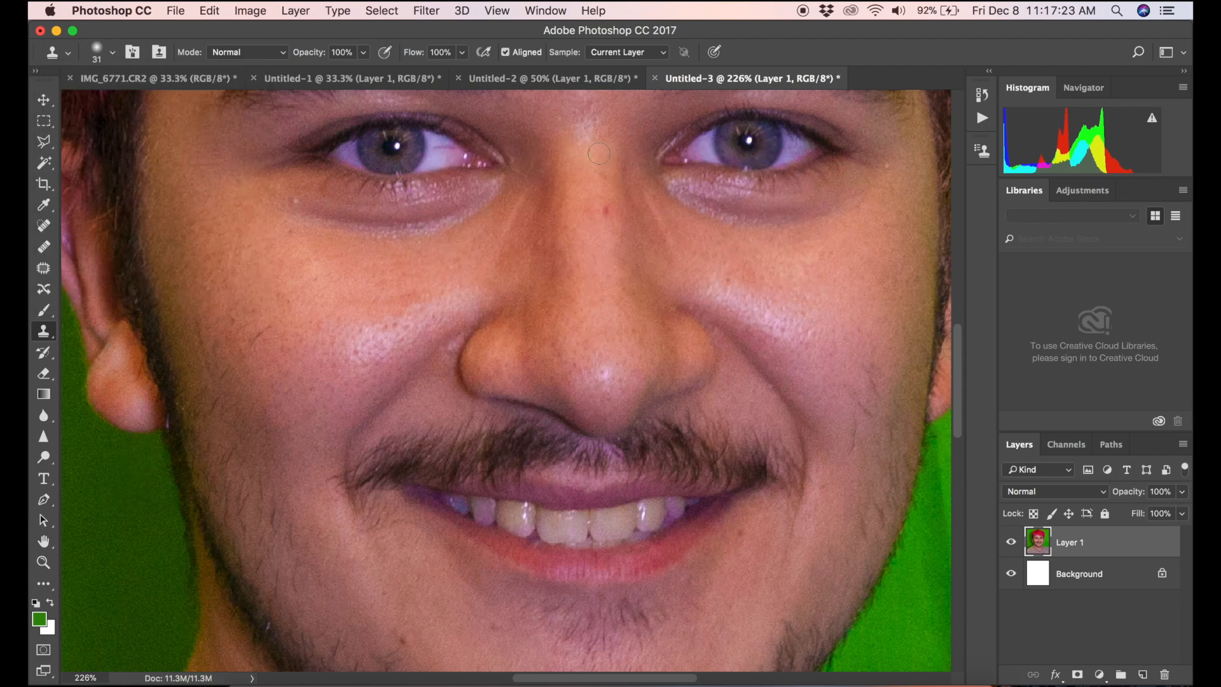
left_click(598, 247, "alt")
Soften the shiny skin on the lower forehead between the eyebrows with the Blur tool at 71% strength
left_click_drag(958, 375, 964, 331)
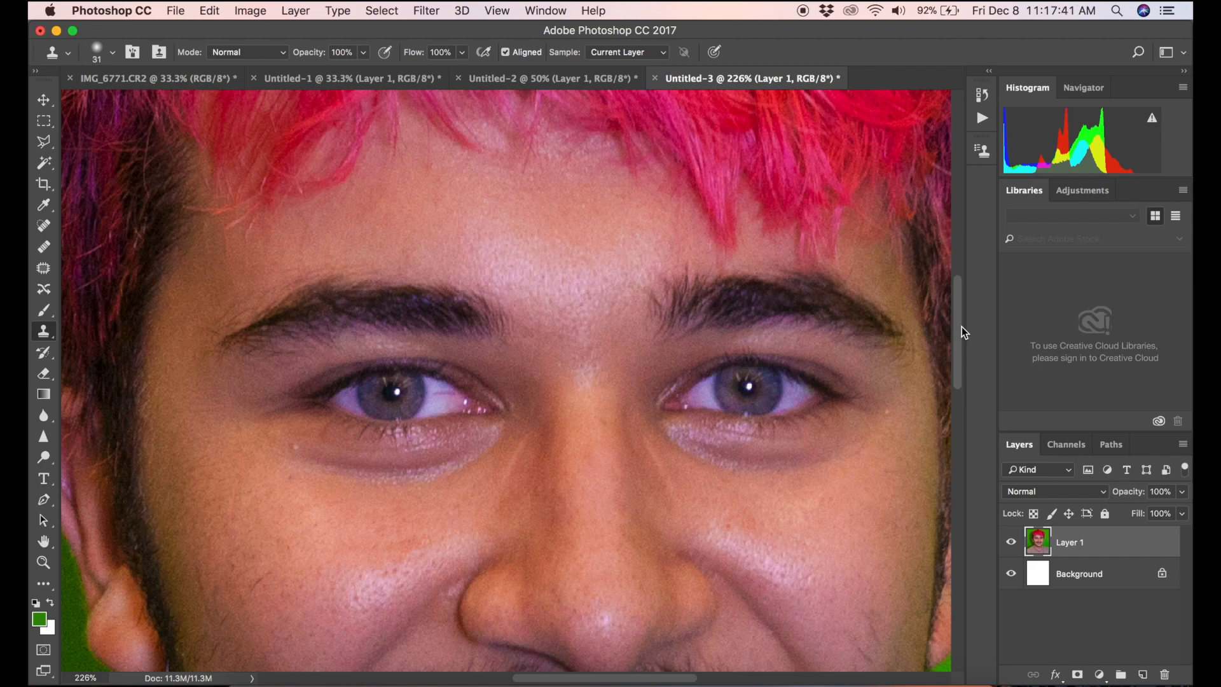
left_click(44, 417)
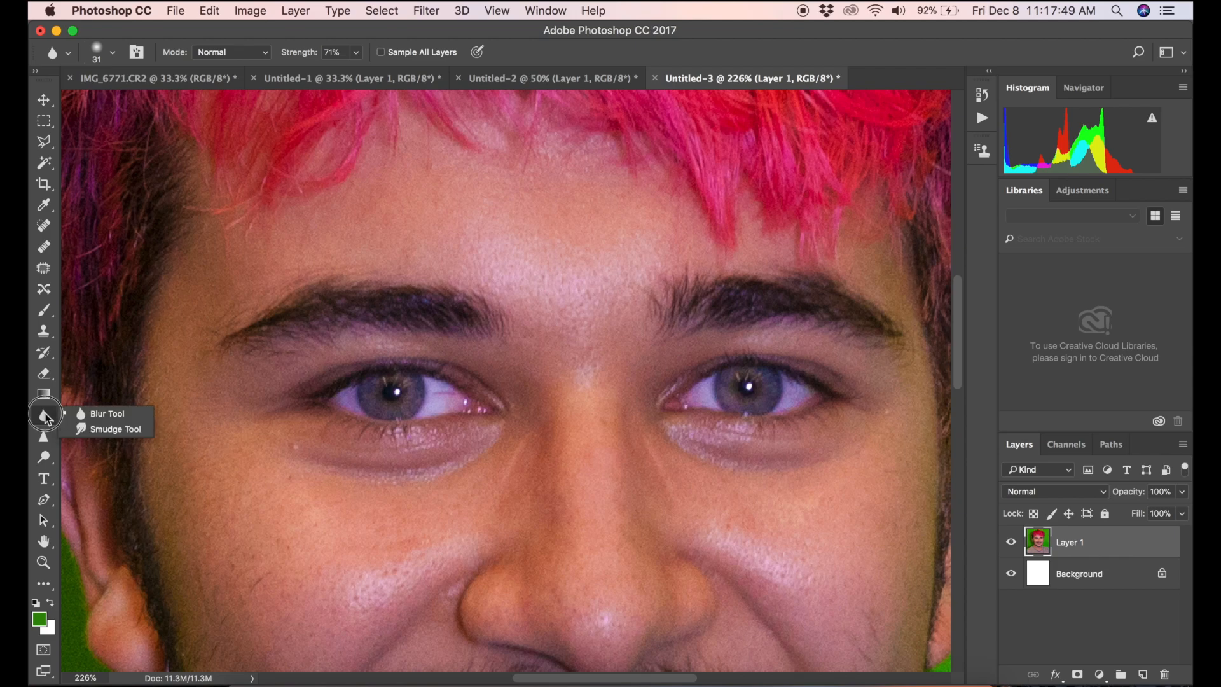
left_click(102, 414)
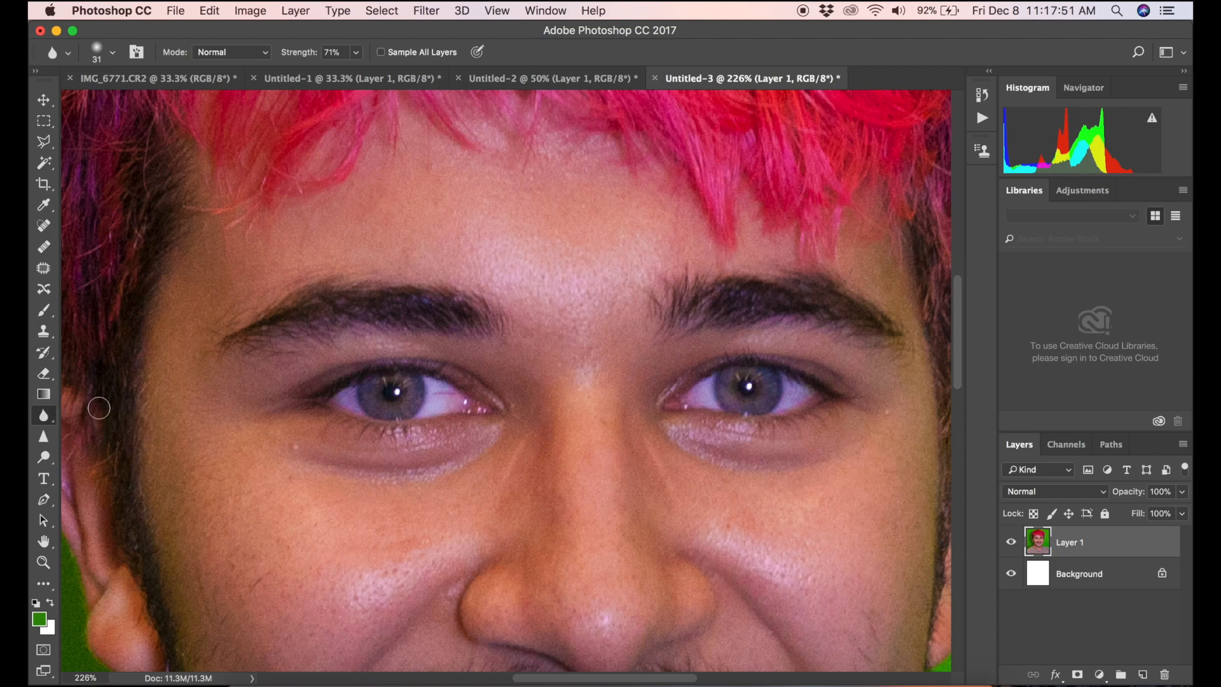
mouse_move(557, 272)
left_mouse_down()
mouse_move(607, 293)
mouse_move(594, 283)
mouse_move(573, 319)
mouse_move(549, 280)
mouse_move(525, 271)
mouse_move(619, 275)
mouse_move(620, 300)
mouse_move(640, 282)
left_mouse_up()
Smooth the skin and creases under both eyes with the 31 px Blur tool
scroll(955, 366, "down", 5)
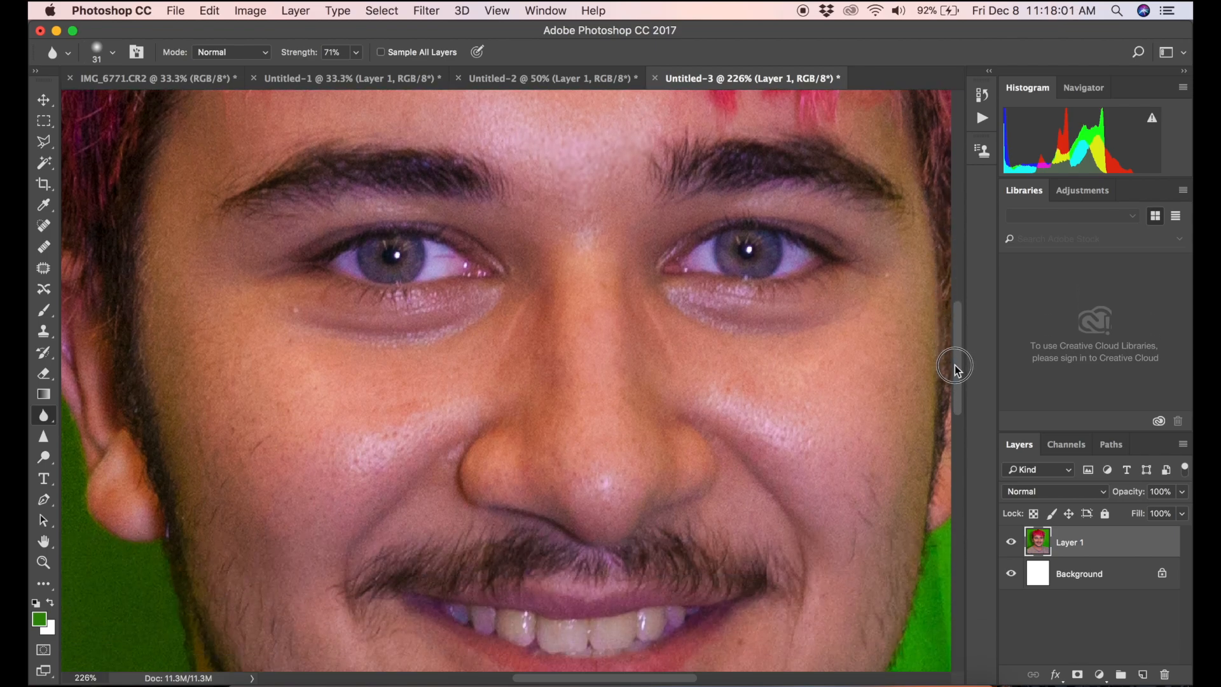
scroll(955, 365, "down", 3)
mouse_move(687, 230)
left_mouse_down()
mouse_move(699, 240)
mouse_move(718, 227)
mouse_move(662, 242)
mouse_move(792, 267)
left_mouse_up()
mouse_move(395, 267)
left_mouse_down()
mouse_move(423, 266)
mouse_move(485, 229)
mouse_move(387, 252)
mouse_move(491, 224)
mouse_move(444, 261)
mouse_move(325, 262)
left_mouse_up()
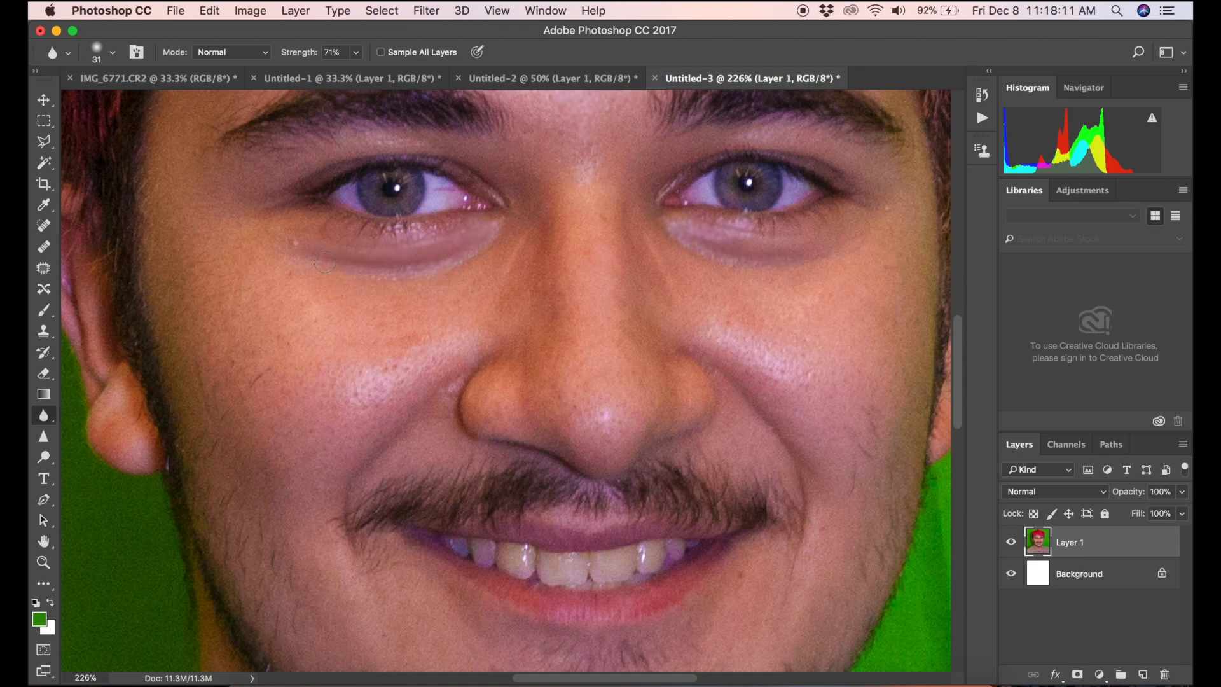
Clone clean skin over the stray hairs on the image's right cheek with the Clone Stamp at 60% opacity
left_click_drag(961, 372, 962, 398)
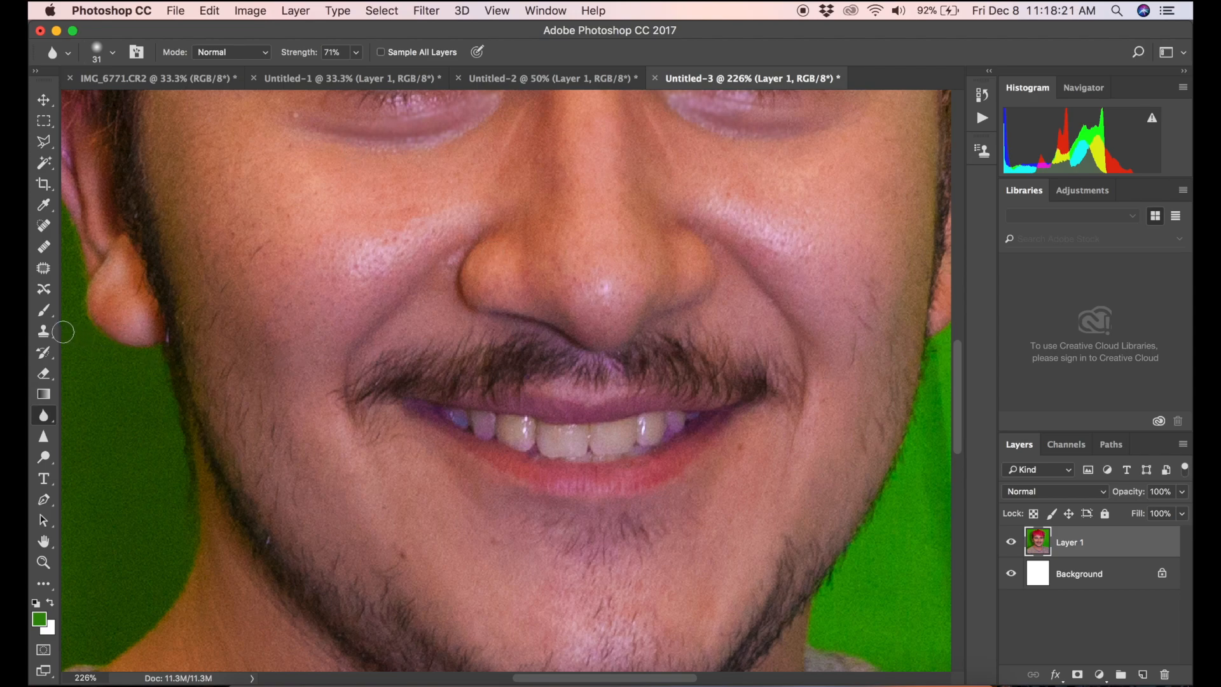
left_click(45, 332)
left_click(45, 333)
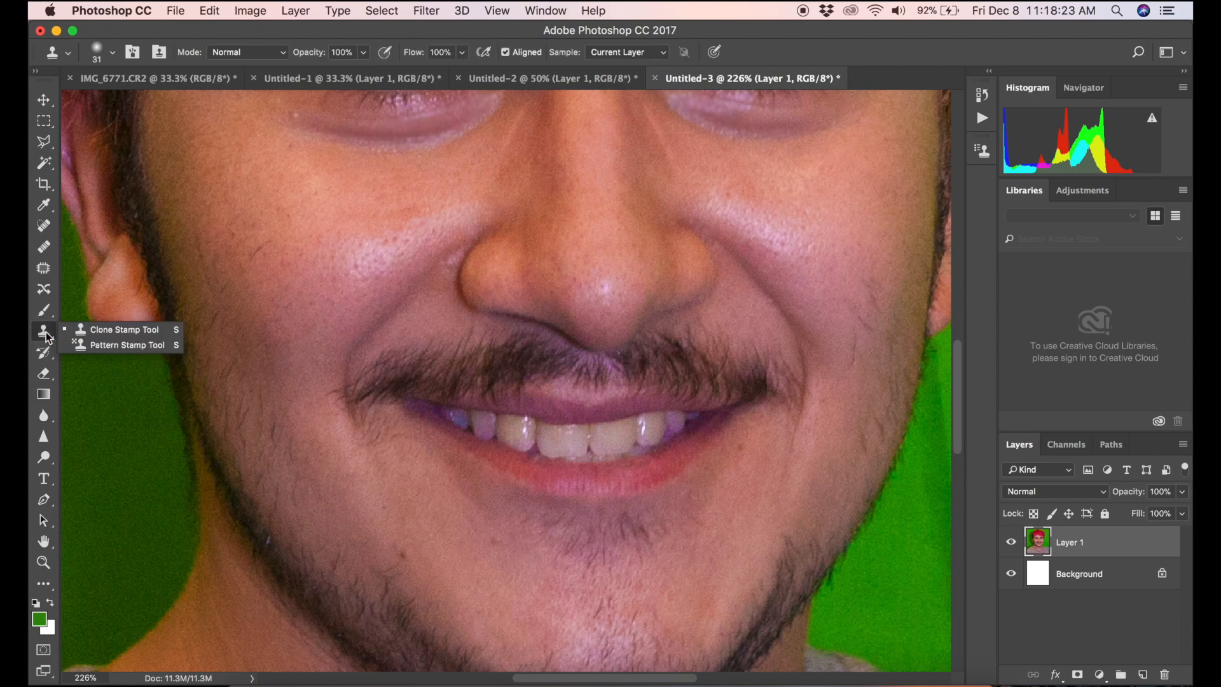
left_click(90, 329)
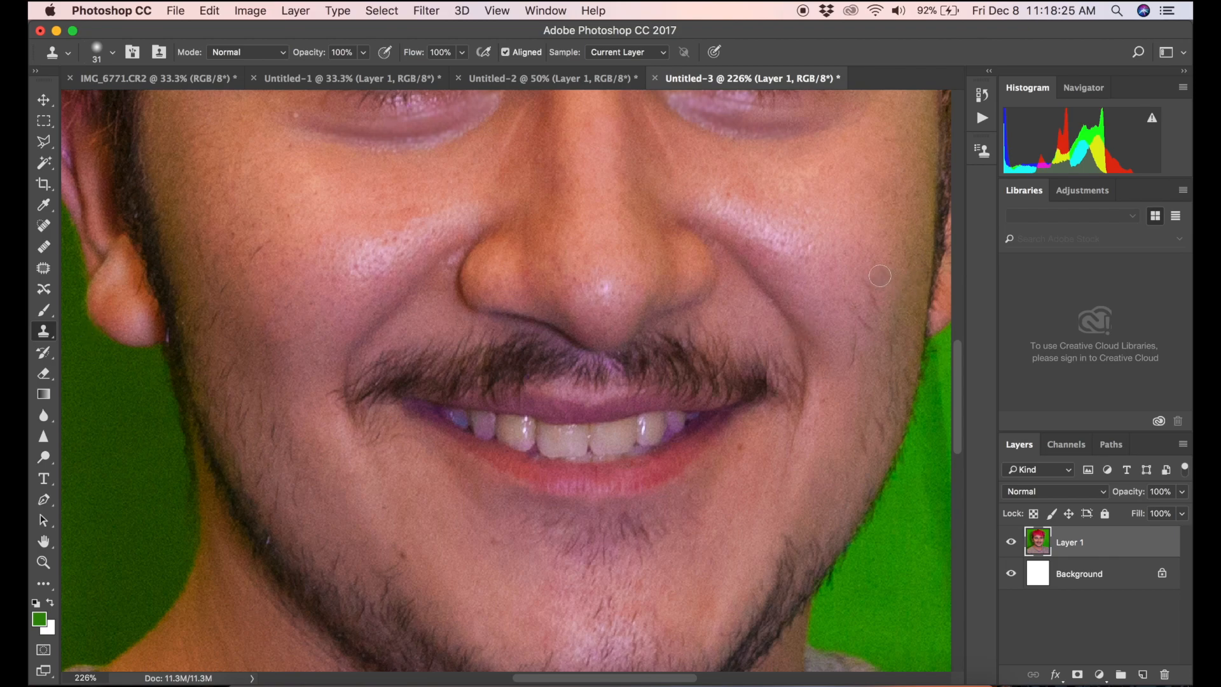
left_click(842, 404, "alt")
left_click(361, 55)
left_click_drag(865, 329, 859, 298)
Clone out the small dark mole beside the chin on the image's left, sampling clean skin around it
scroll(576, 566, "down", 5)
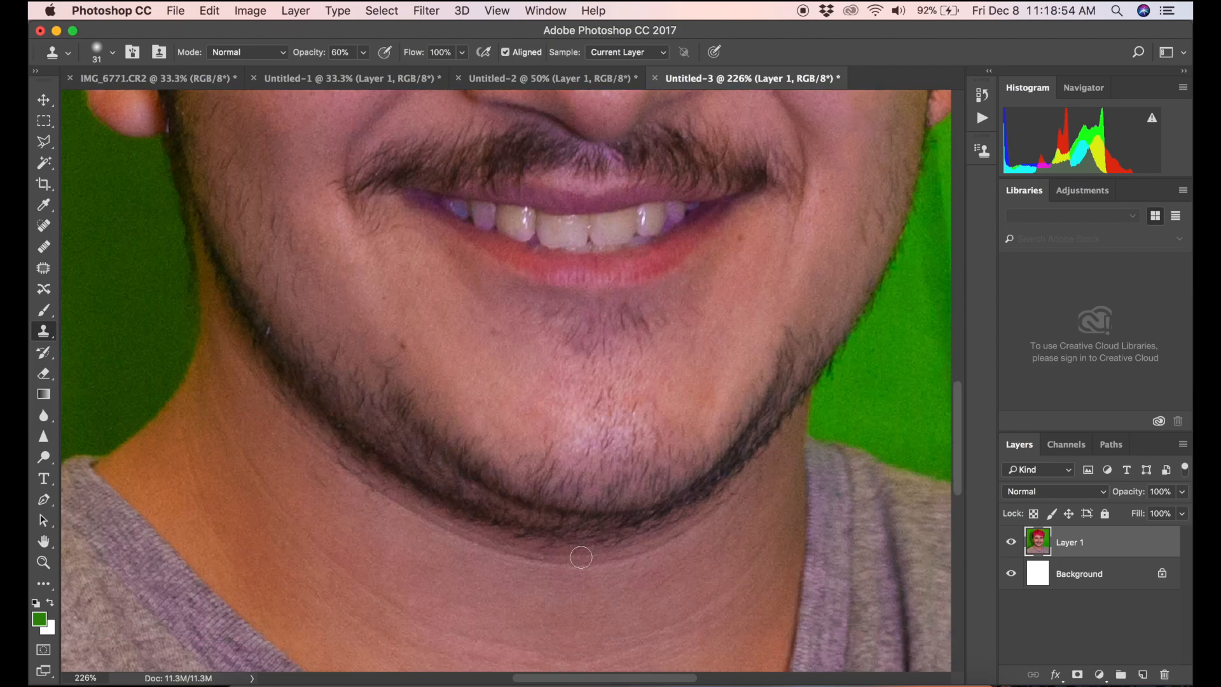
left_click(451, 358, "alt")
left_click(405, 355)
left_click(372, 336, "alt")
mouse_move(390, 333)
left_mouse_down()
mouse_move(386, 352)
mouse_move(412, 350)
left_mouse_up()
Smooth the creases across the neck and along the underside of the jaw with the Blur tool
left_click_drag(961, 436, 962, 461)
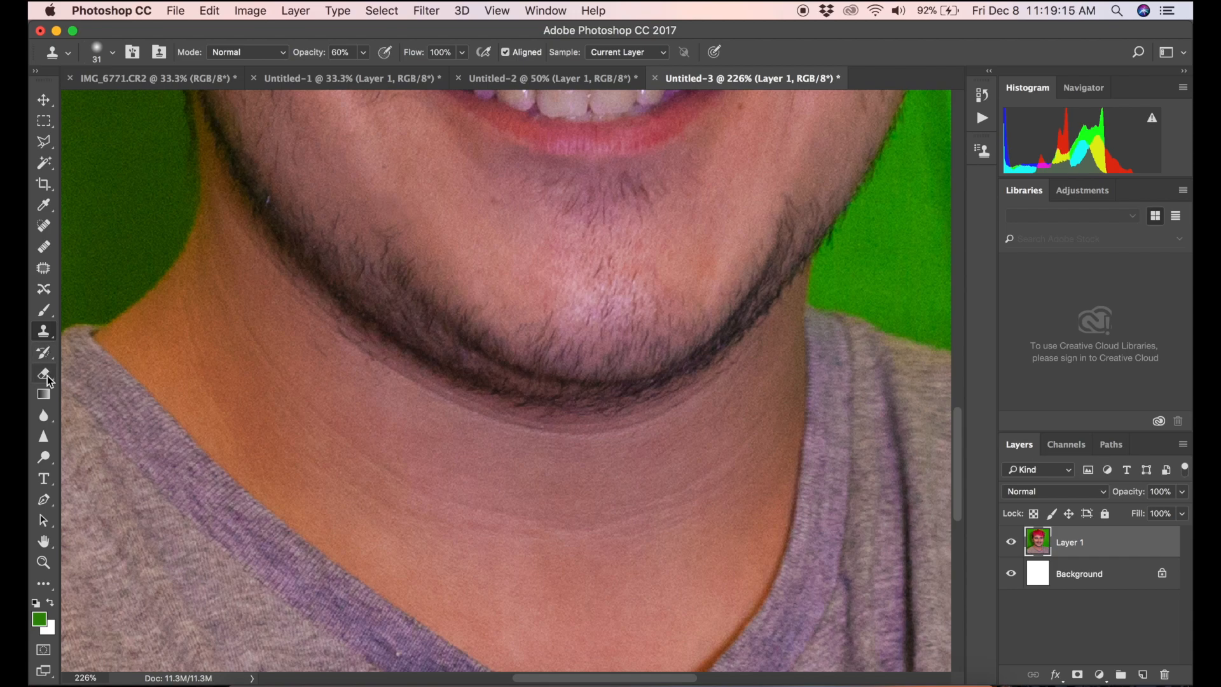
left_click(49, 318)
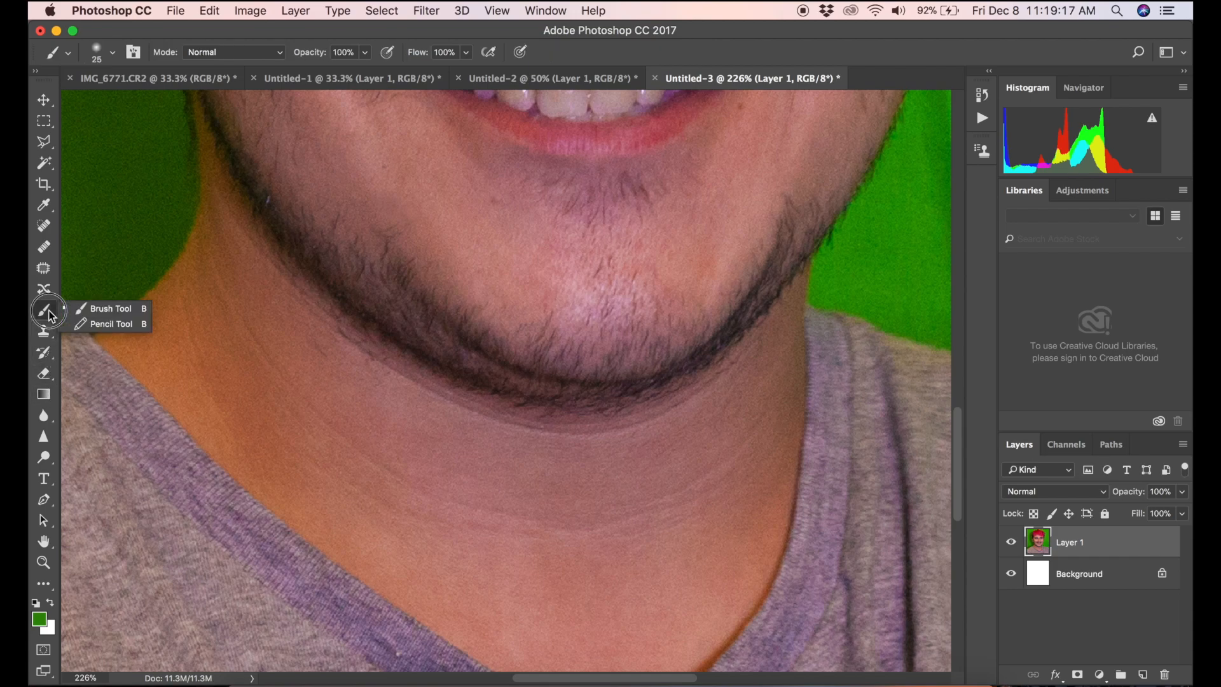
left_click(50, 339)
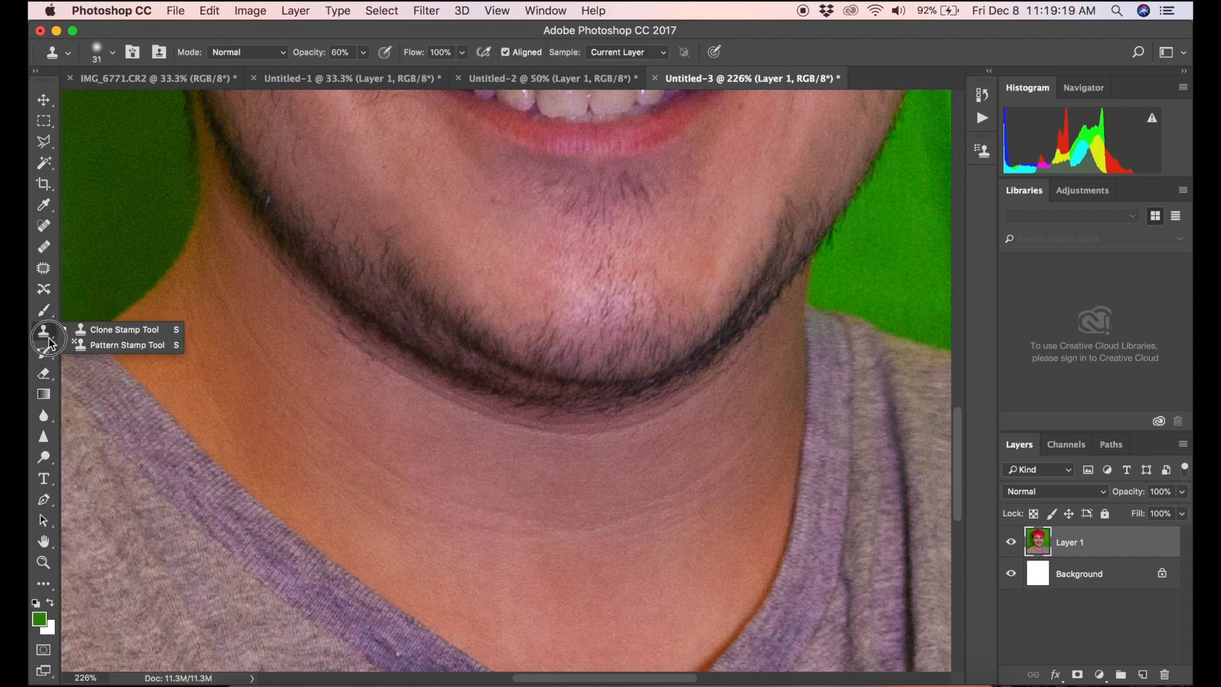
left_click(45, 352)
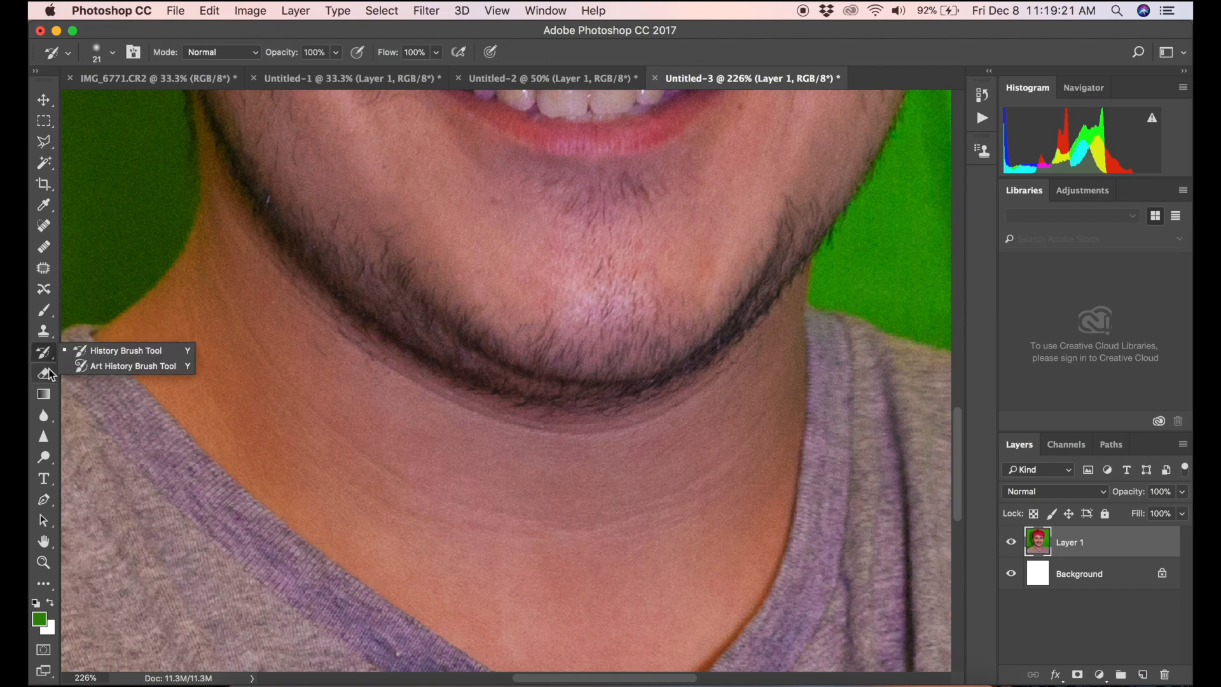
left_click(50, 374)
left_click(48, 397)
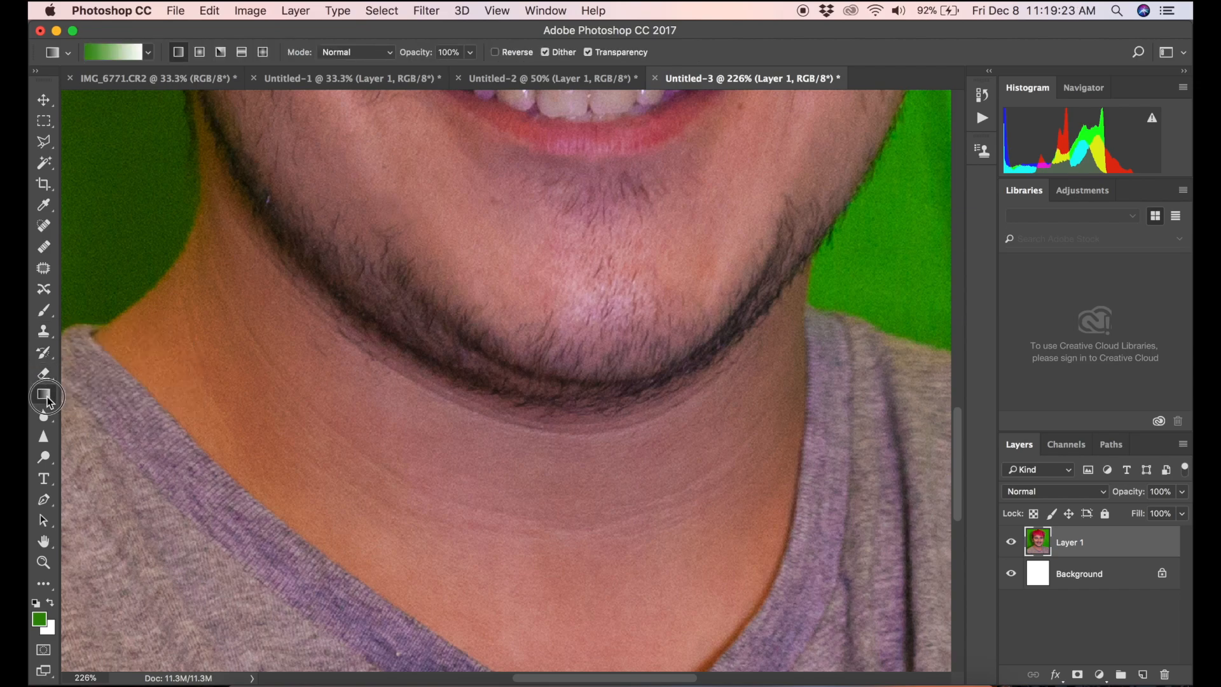
left_click(44, 416)
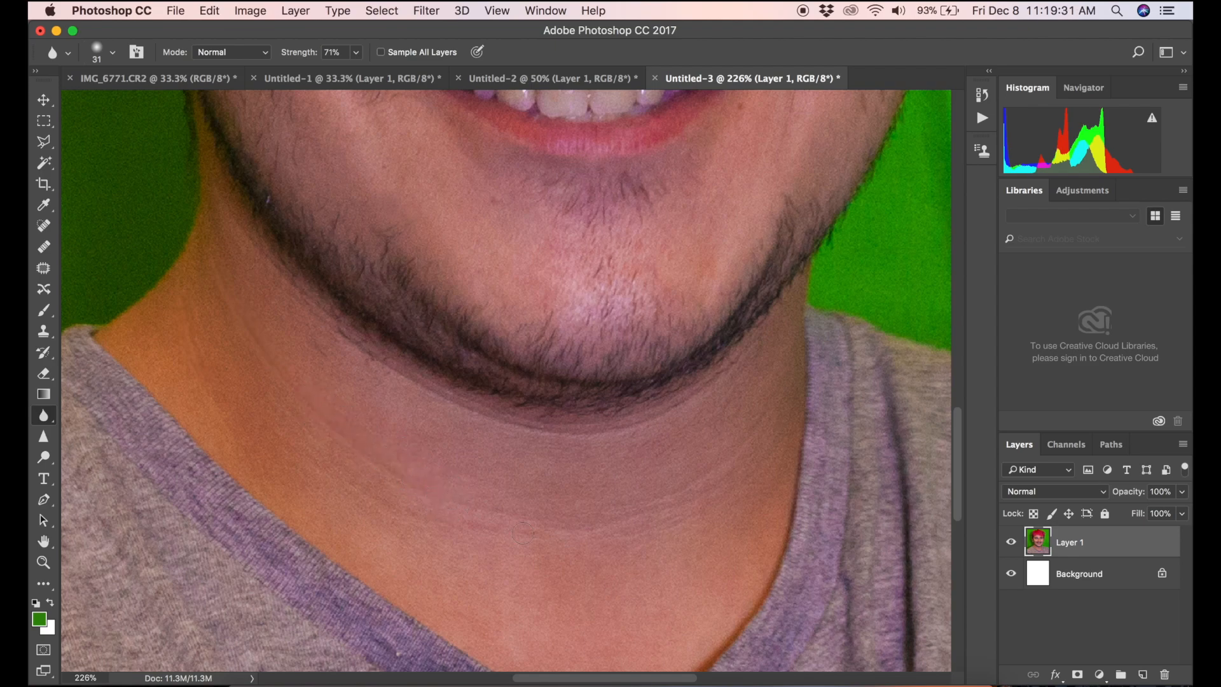
mouse_move(488, 505)
left_mouse_down()
mouse_move(616, 517)
mouse_move(759, 451)
mouse_move(783, 419)
mouse_move(753, 438)
left_mouse_up()
mouse_move(627, 430)
left_mouse_down()
mouse_move(748, 357)
mouse_move(667, 409)
mouse_move(491, 420)
mouse_move(387, 372)
mouse_move(243, 239)
left_mouse_up()
Clone forehead and nose-bridge skin over the stray hairs at the inner end of the image's right eyebrow
left_click_drag(961, 446, 920, 180)
scroll(917, 183, "up", 3)
scroll(921, 204, "down", 5)
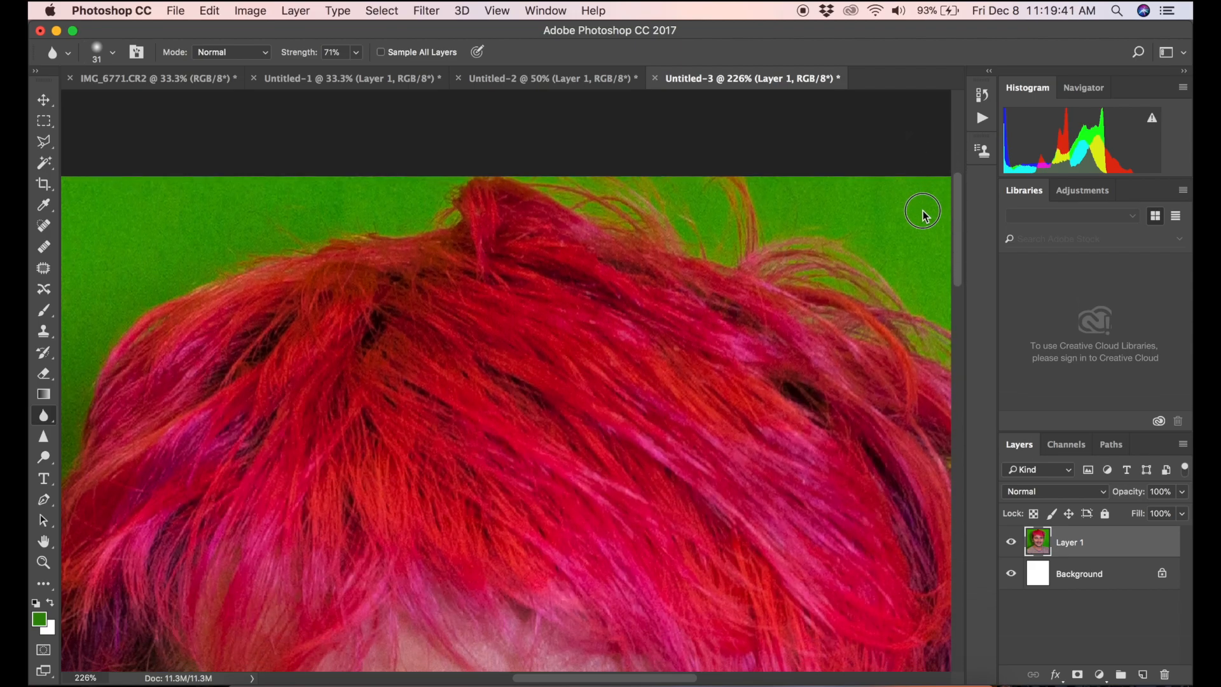
scroll(925, 254, "down", 8)
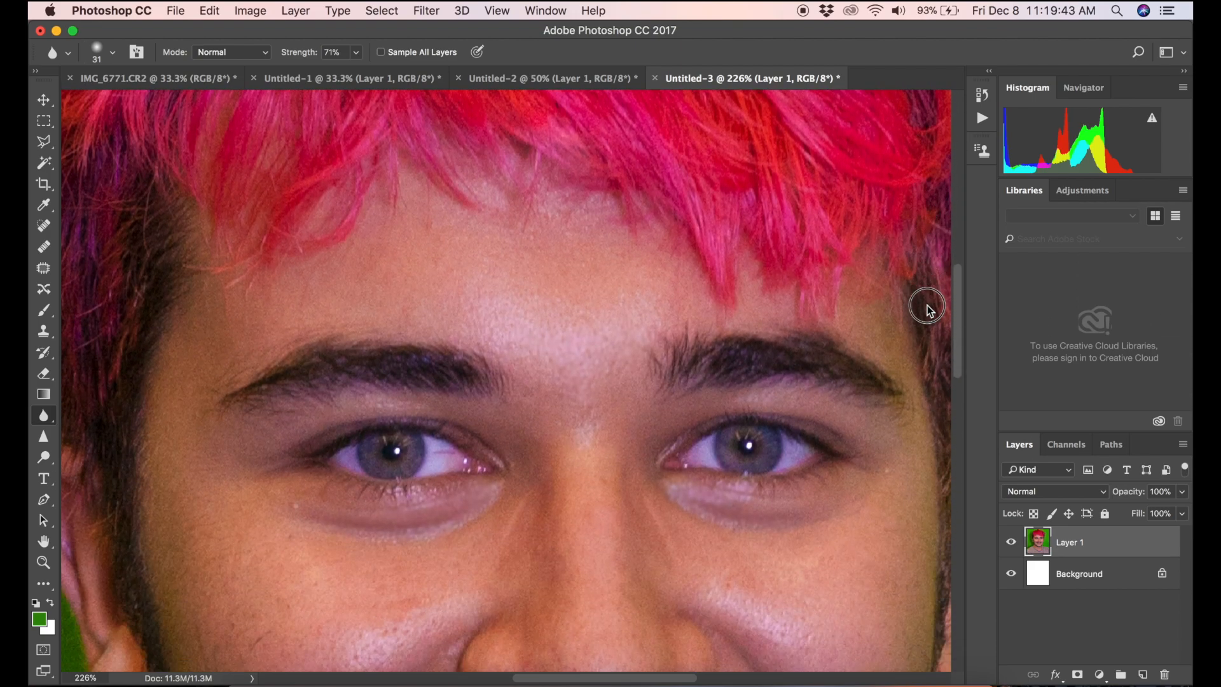
scroll(927, 331, "down", 1)
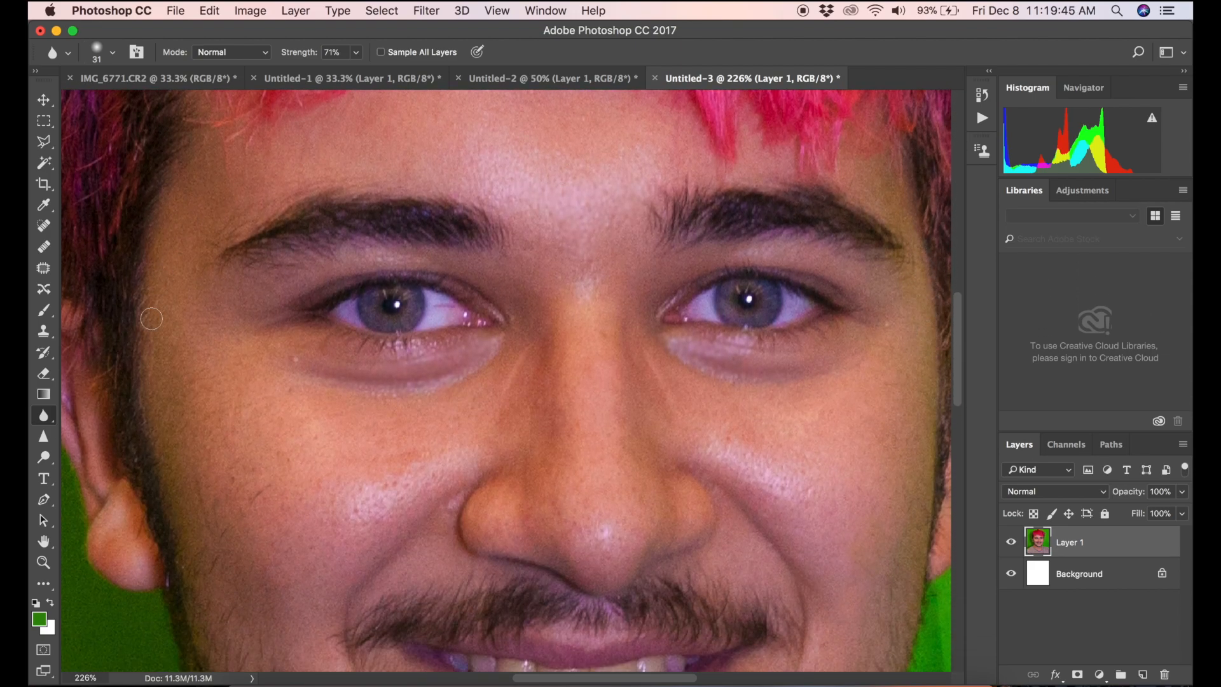
left_click(44, 331)
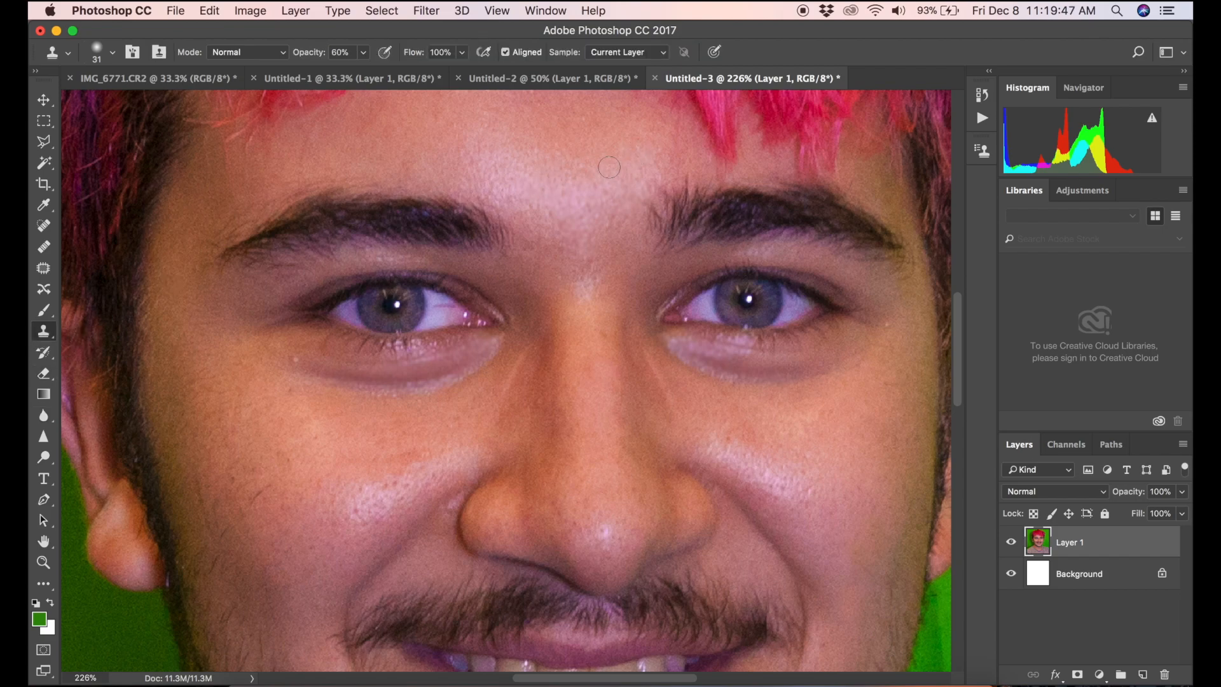
left_click(584, 178, "alt")
mouse_move(692, 171)
left_mouse_down()
mouse_move(651, 214)
mouse_move(695, 170)
mouse_move(684, 181)
left_mouse_up()
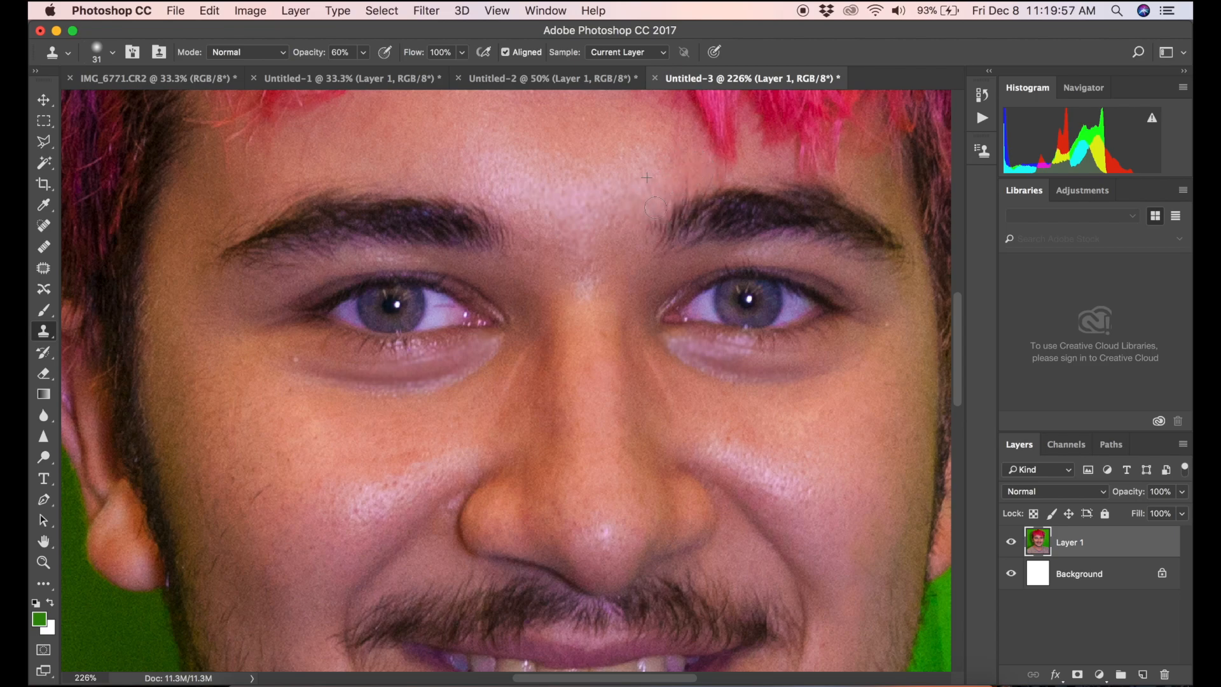
left_click(635, 269, "alt")
mouse_move(645, 225)
left_mouse_down()
mouse_move(638, 215)
mouse_move(656, 217)
left_mouse_up()
Zoom in on the mouth to 400% and duplicate Layer 1 as Layer 1 copy within the same document
left_click_drag(960, 331, 967, 393)
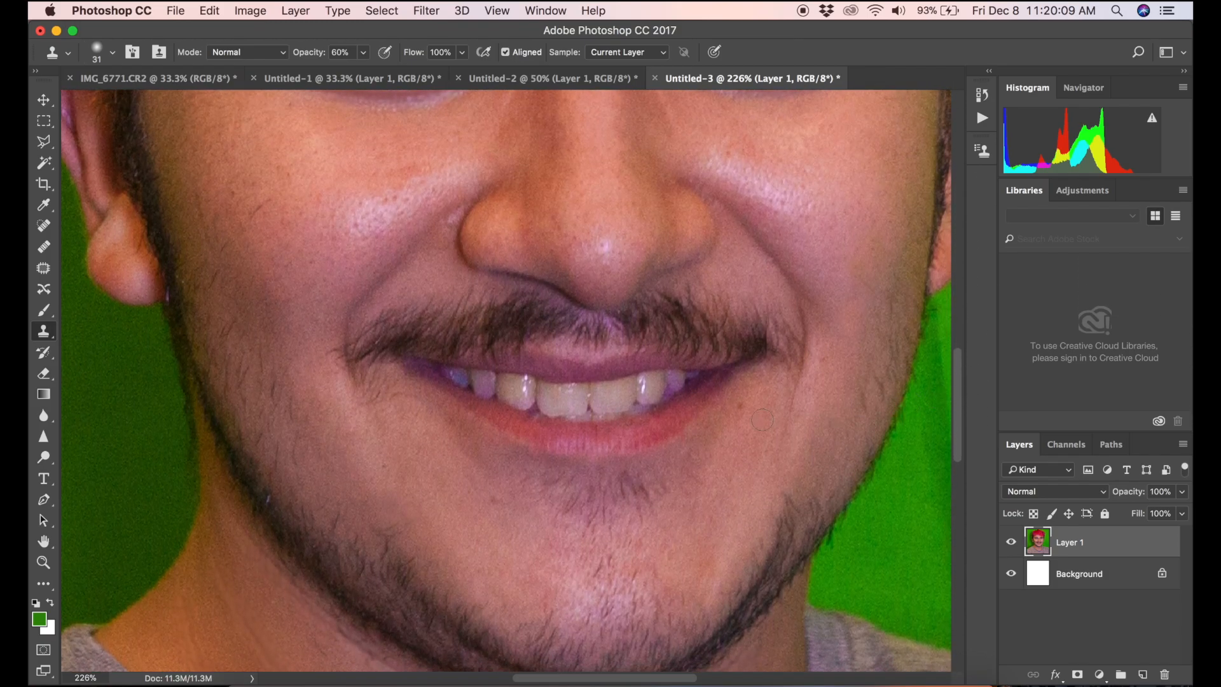
key("super+equal")
key("super+equal")
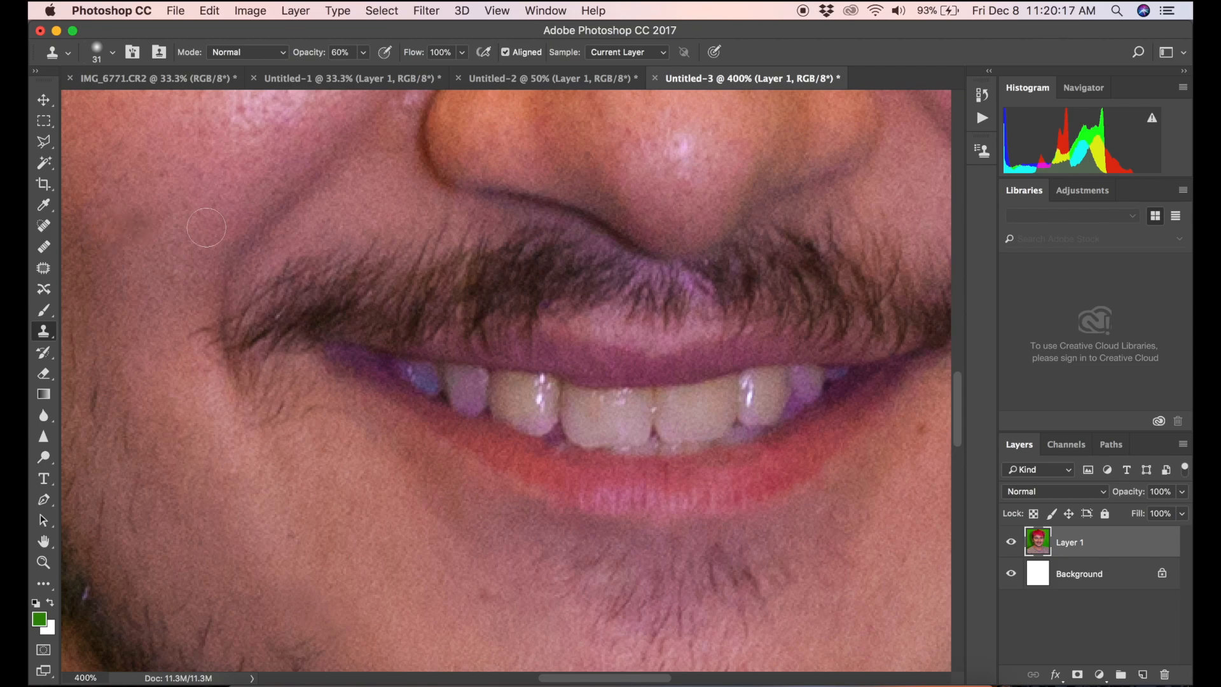
scroll(958, 407, "down", 3)
scroll(956, 404, "up", 3)
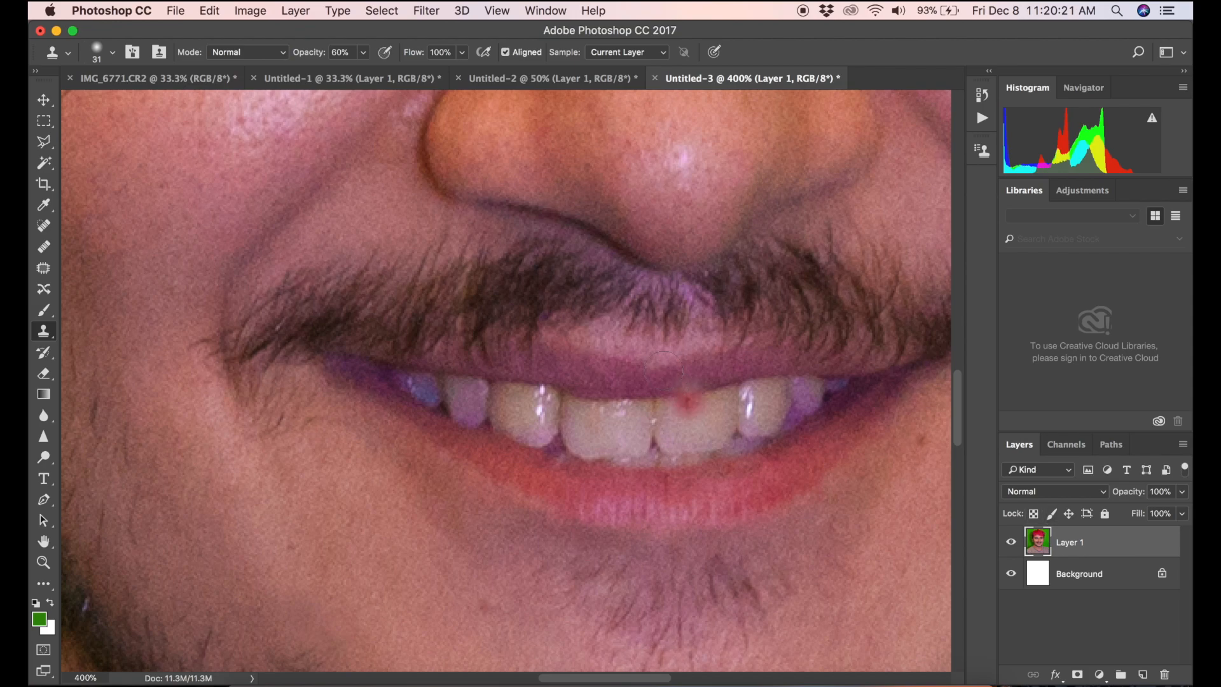
right_click(1075, 545)
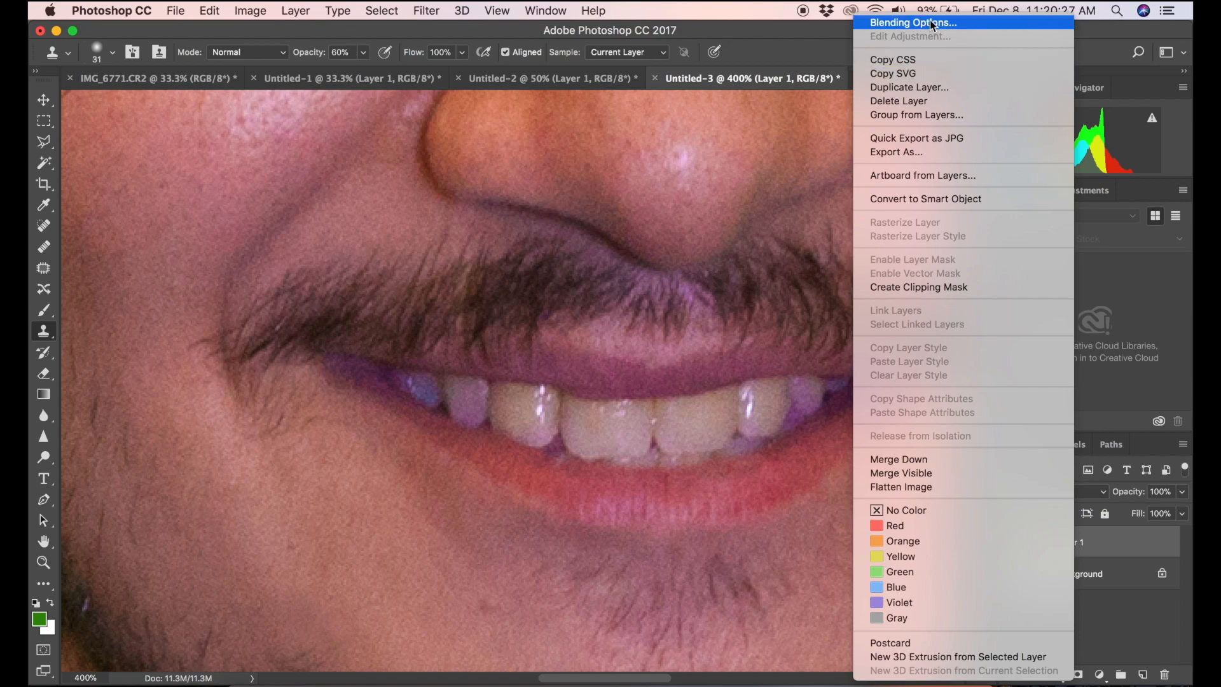
left_click(935, 87)
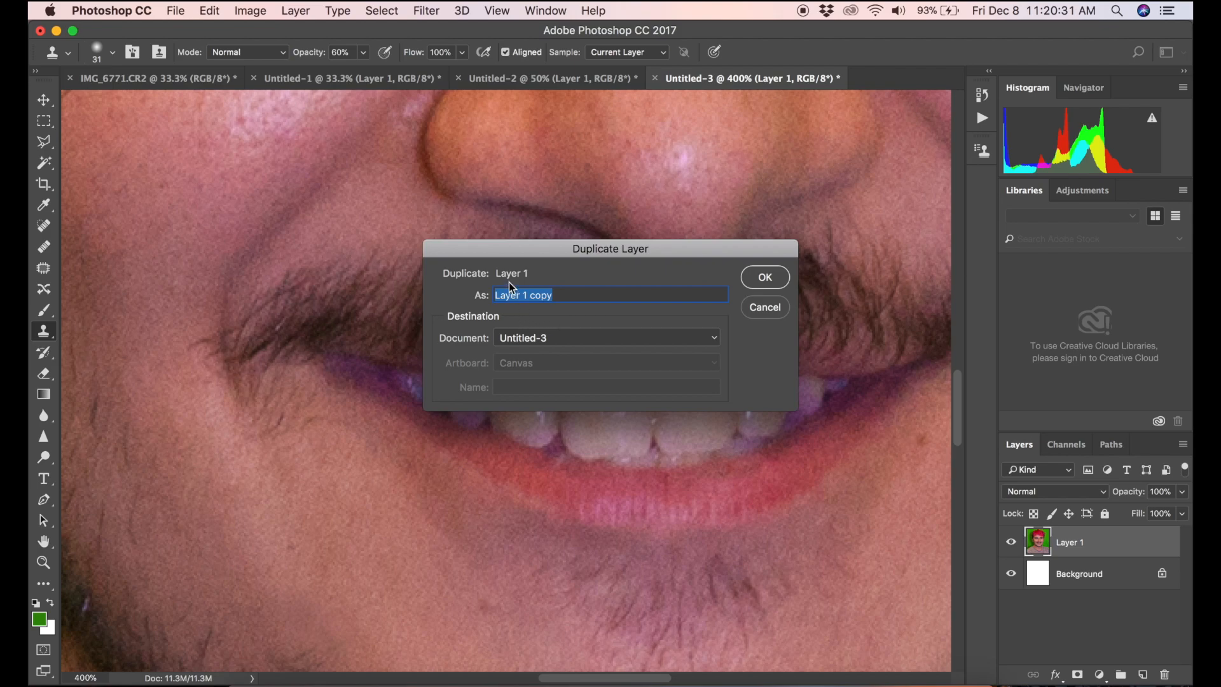
left_click(766, 278)
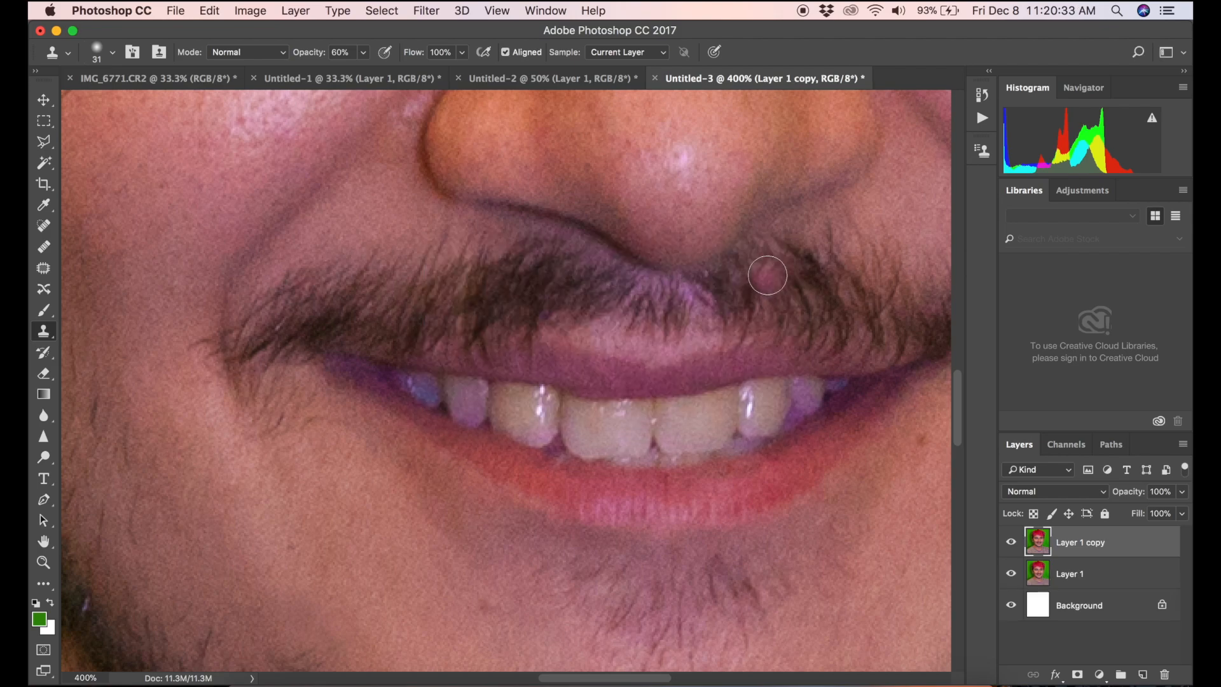
left_click(767, 275)
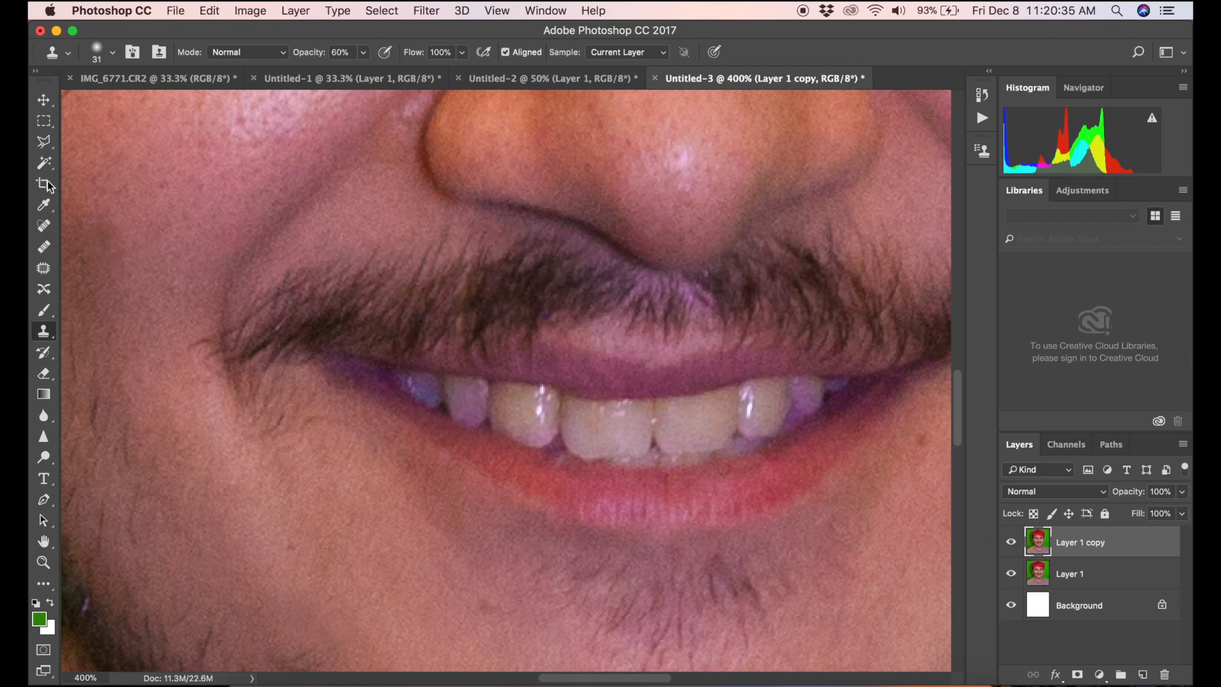
Trace the upper edge of the teeth with the Polygonal Lasso, running from one mouth corner to the other
left_click(43, 146)
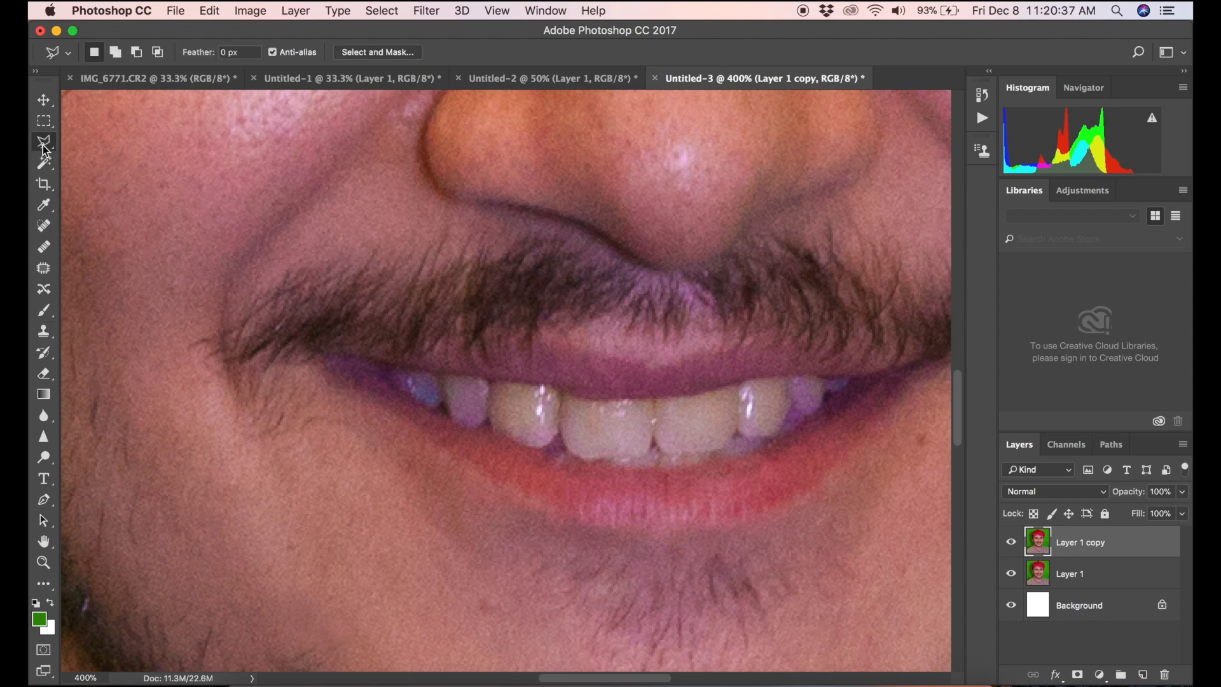
left_click(43, 148)
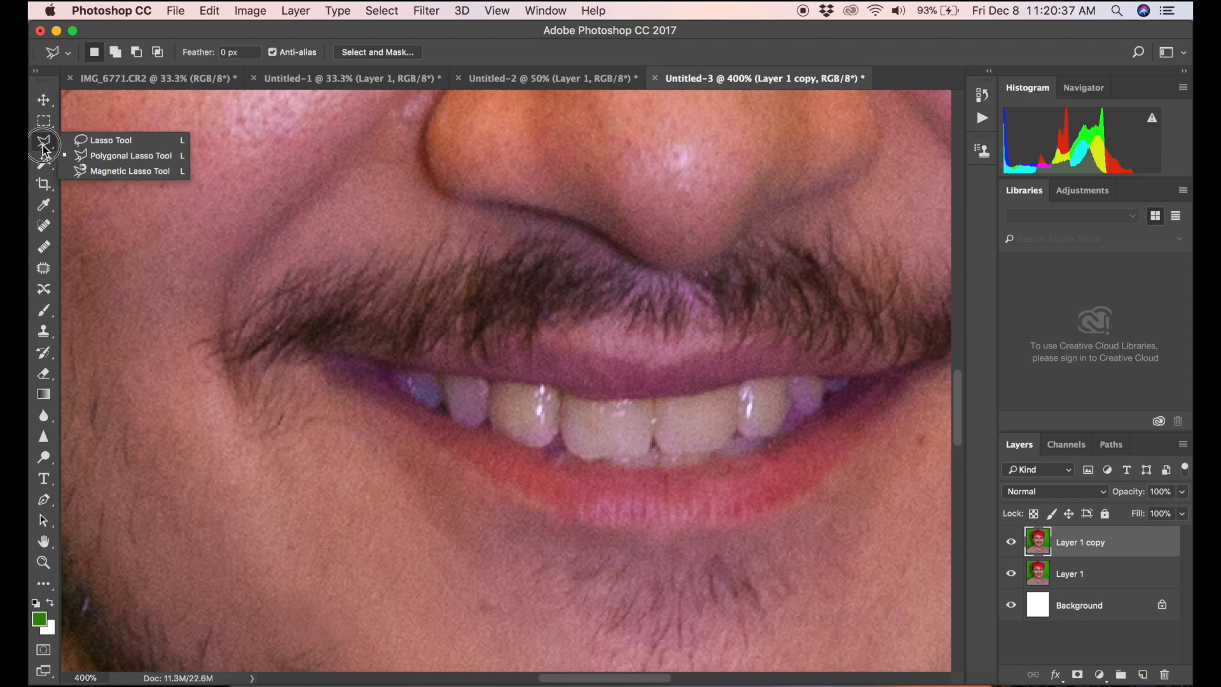
left_click(115, 155)
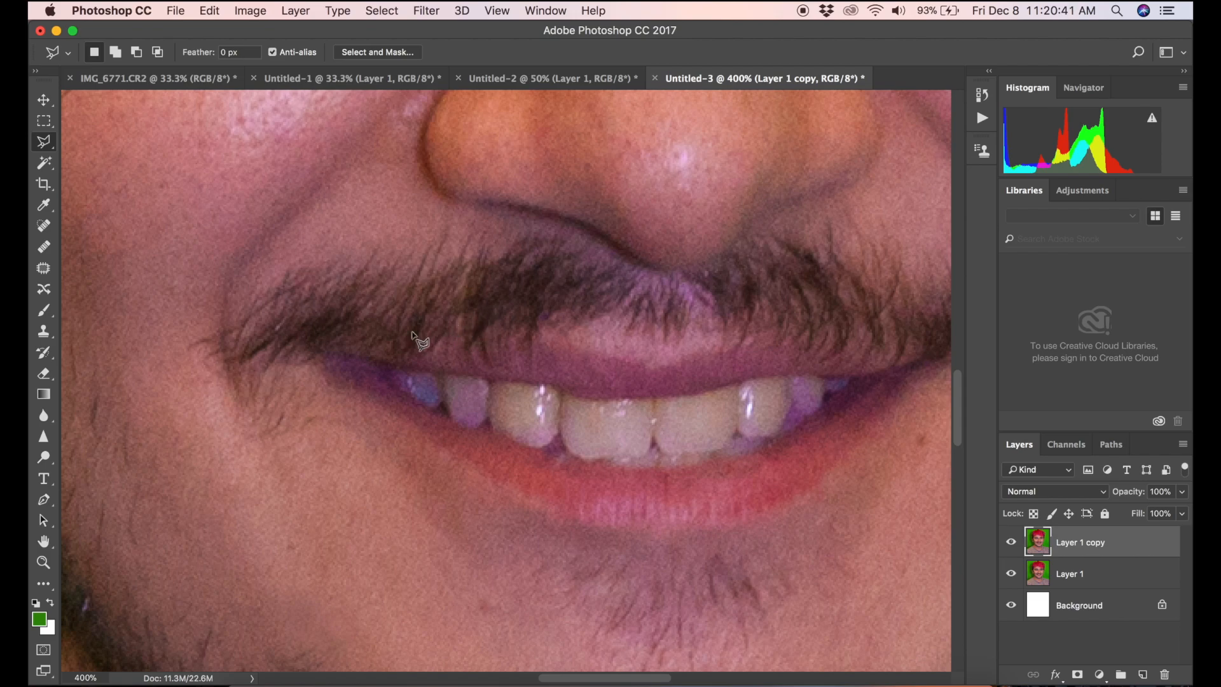
left_click(381, 362)
left_click(460, 377)
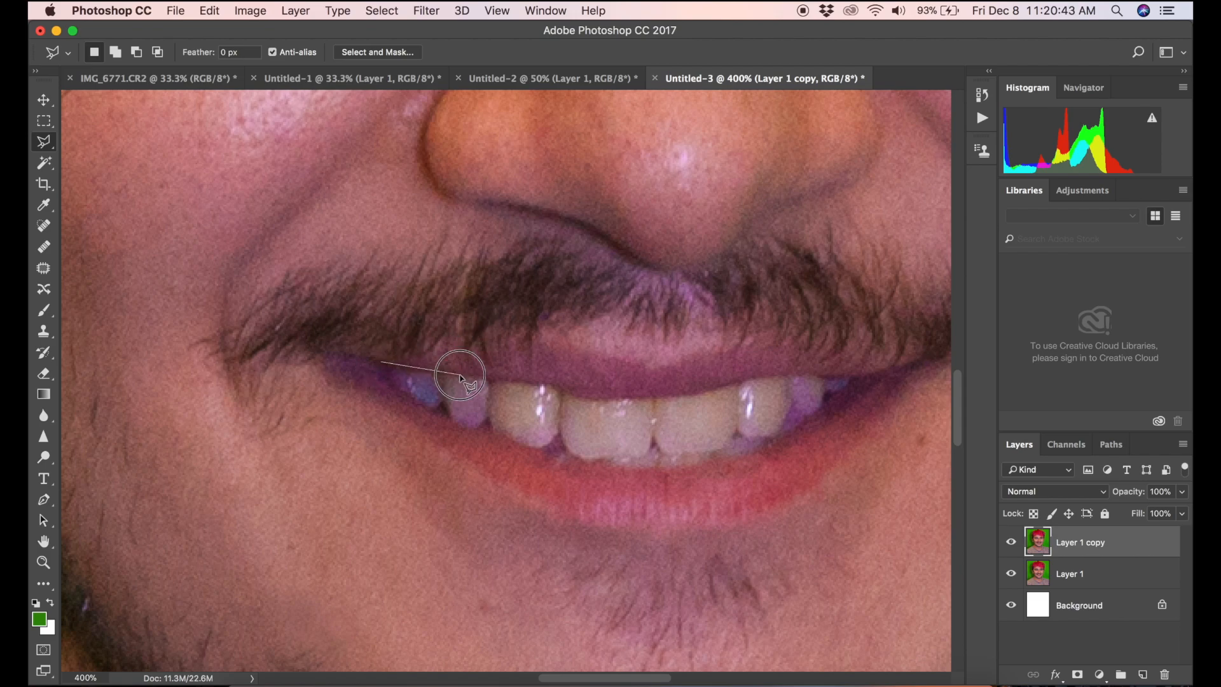
left_click(552, 384)
left_click(577, 399)
left_click(672, 398)
left_click(748, 383)
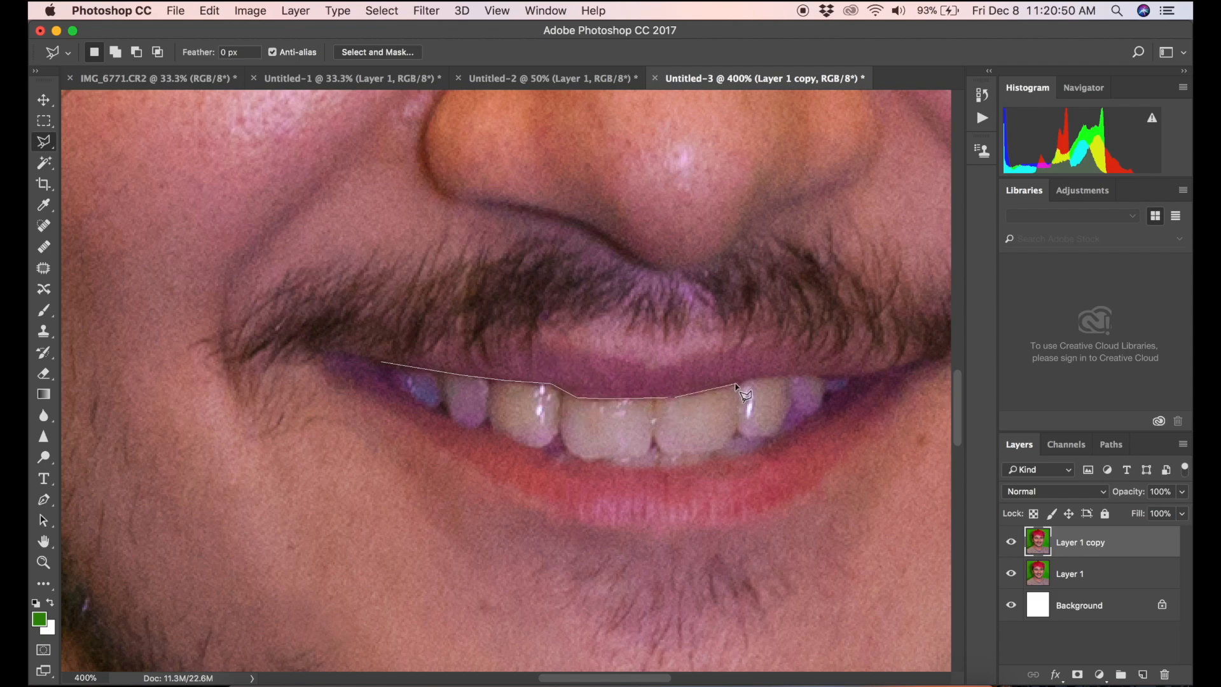
left_click(774, 378)
left_click(869, 379)
Continue the lasso outline along the lower edge of the teeth and close it at the starting corner
left_click(784, 438)
left_click(612, 468)
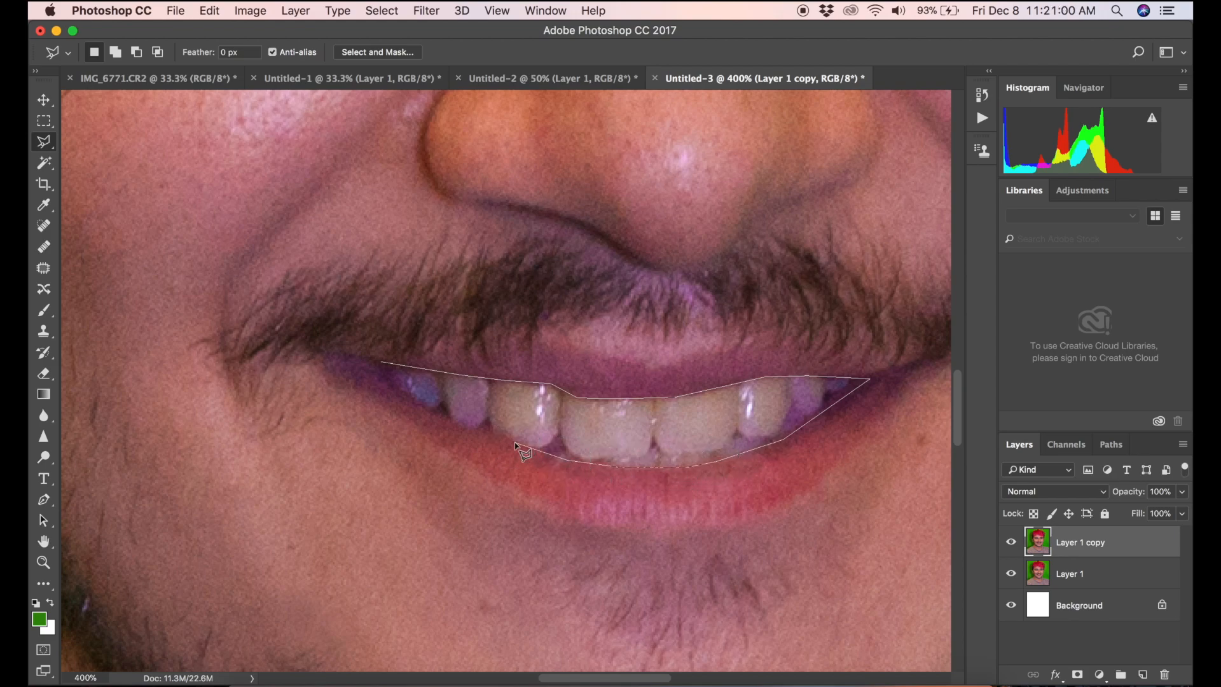
left_click(461, 426)
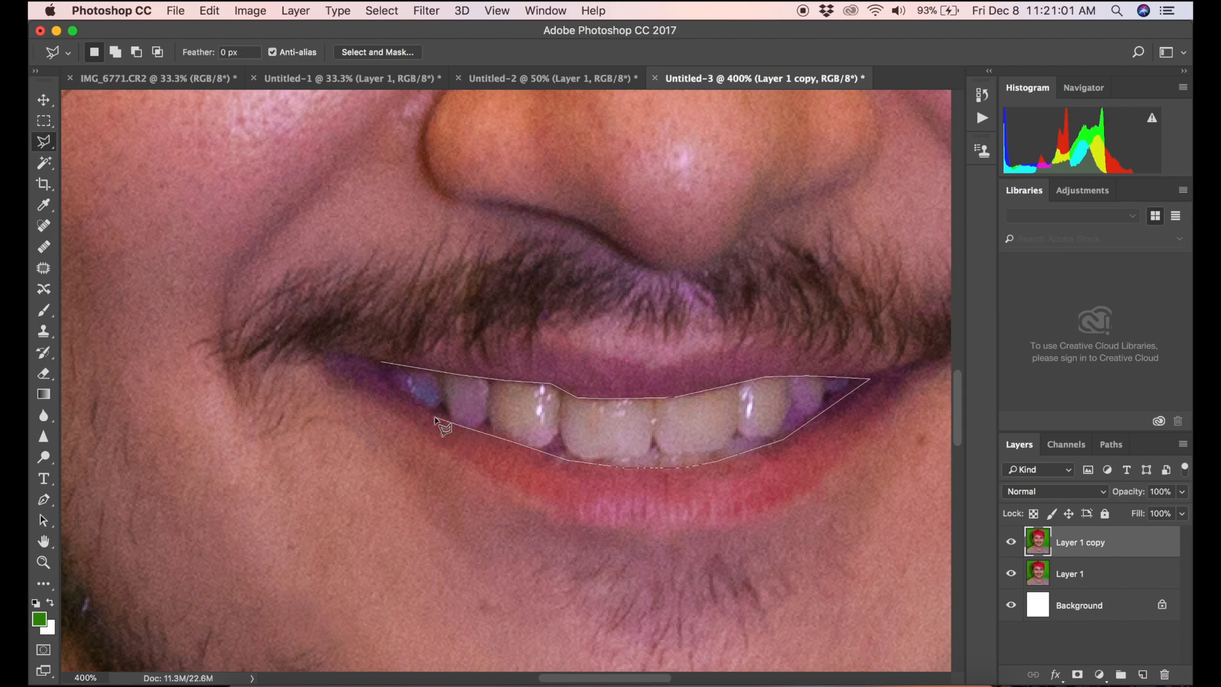
left_click(382, 363)
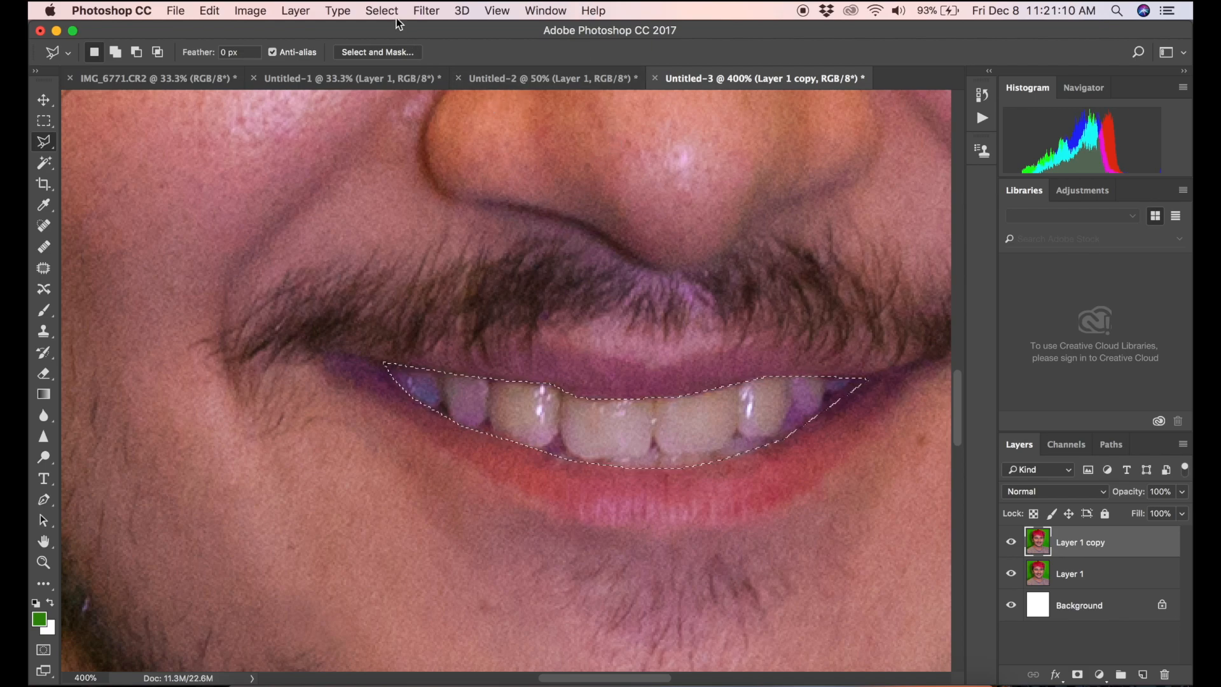
Invert the teeth selection and cut everything outside the teeth from Layer 1 copy
left_click(382, 11)
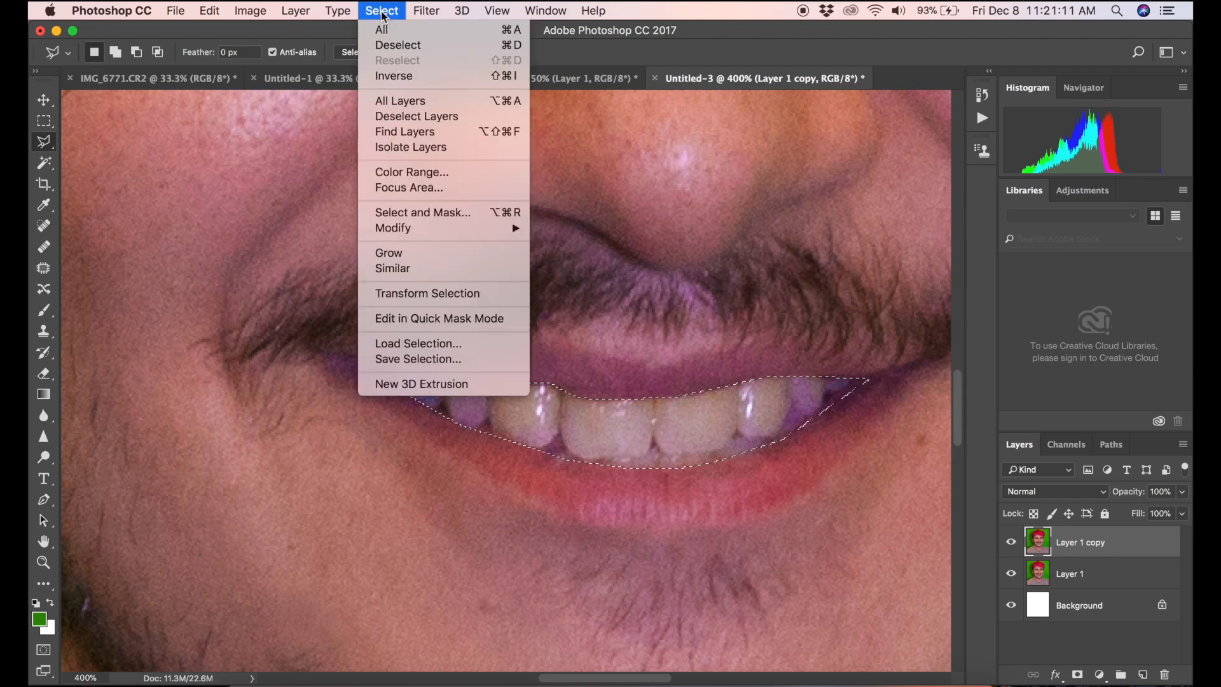
left_click(400, 77)
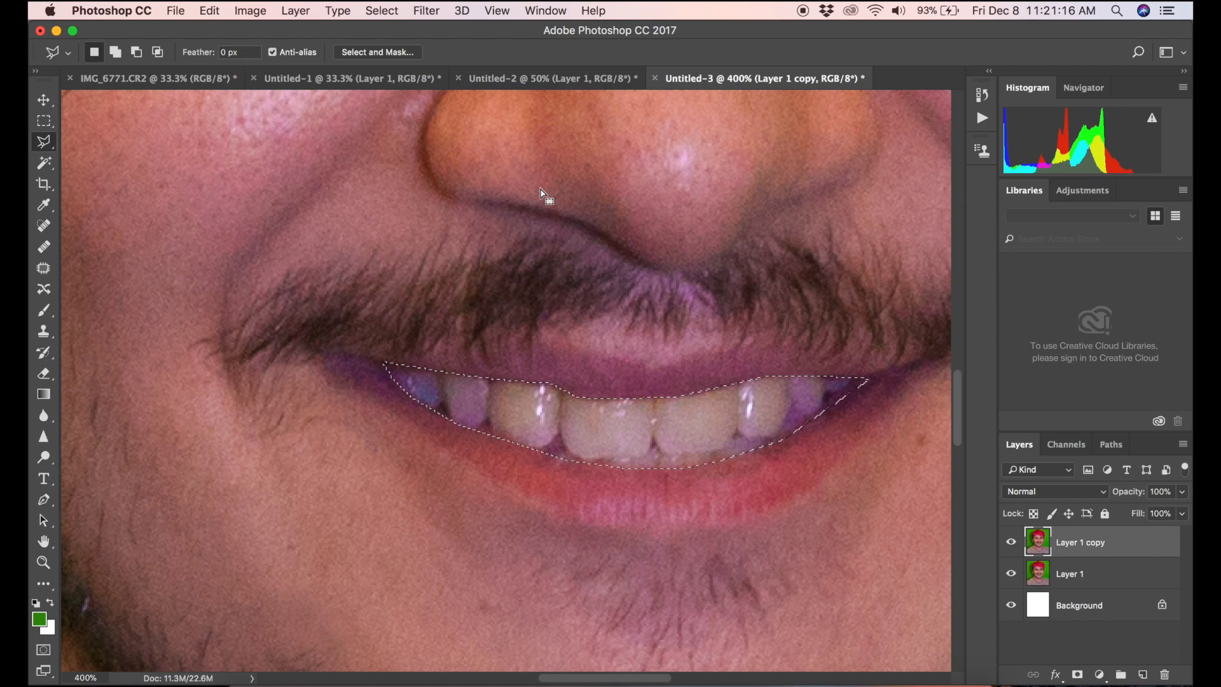
left_click(210, 11)
left_click(223, 110)
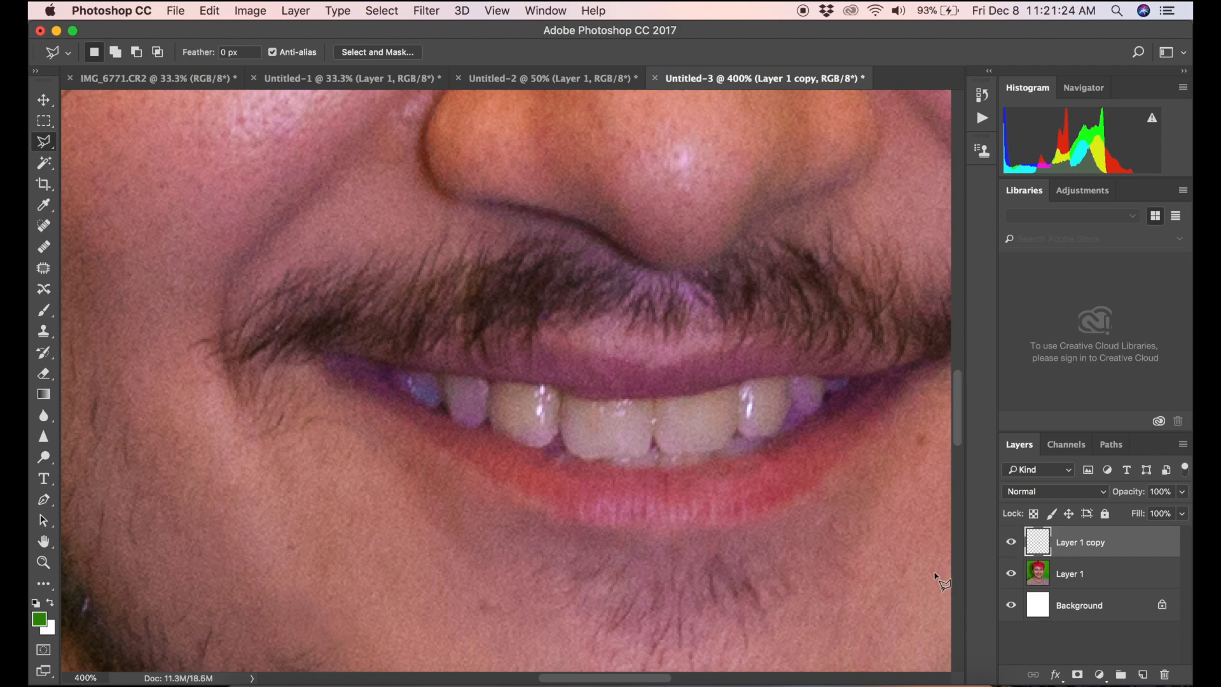
Hide Layer 1 to isolate the cut-out teeth, and make Layer 1 copy the active layer
left_click(1012, 575)
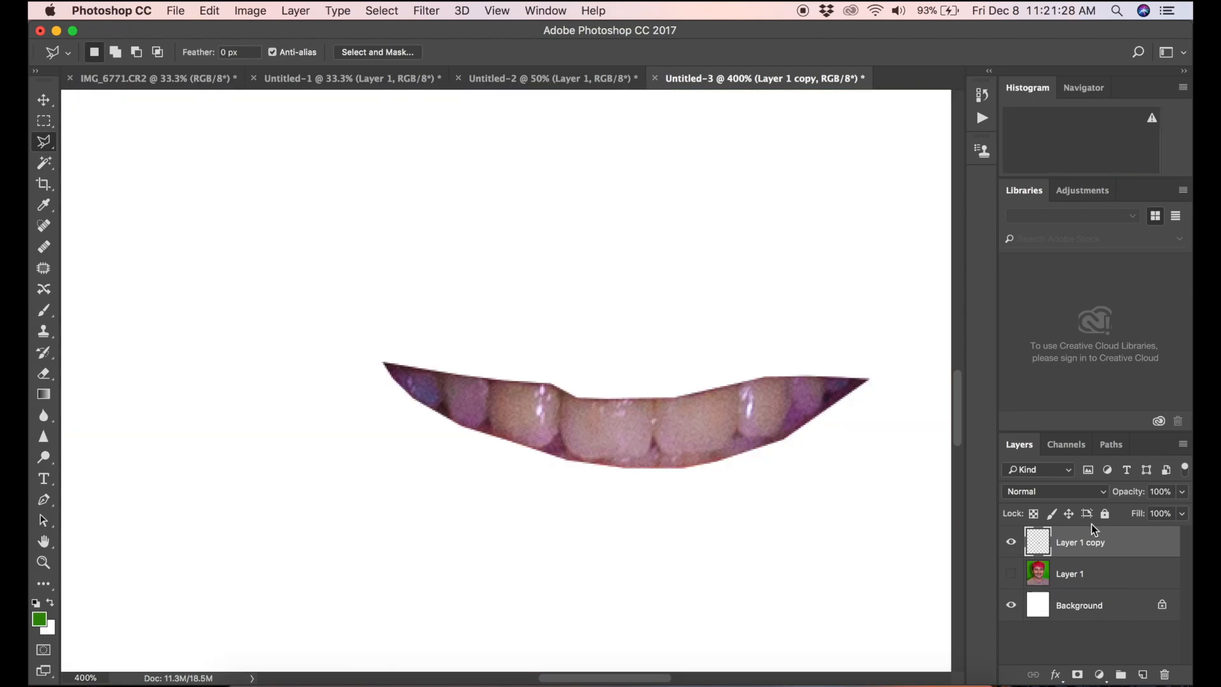
left_click(1075, 576)
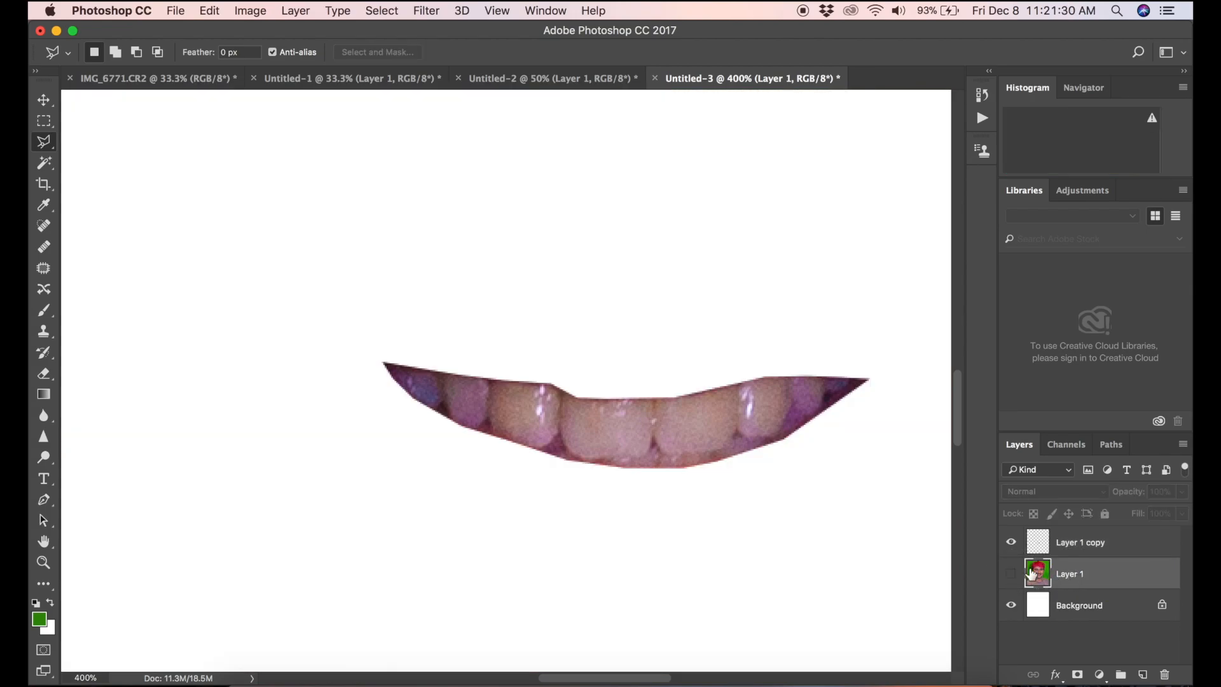
left_click(1066, 548)
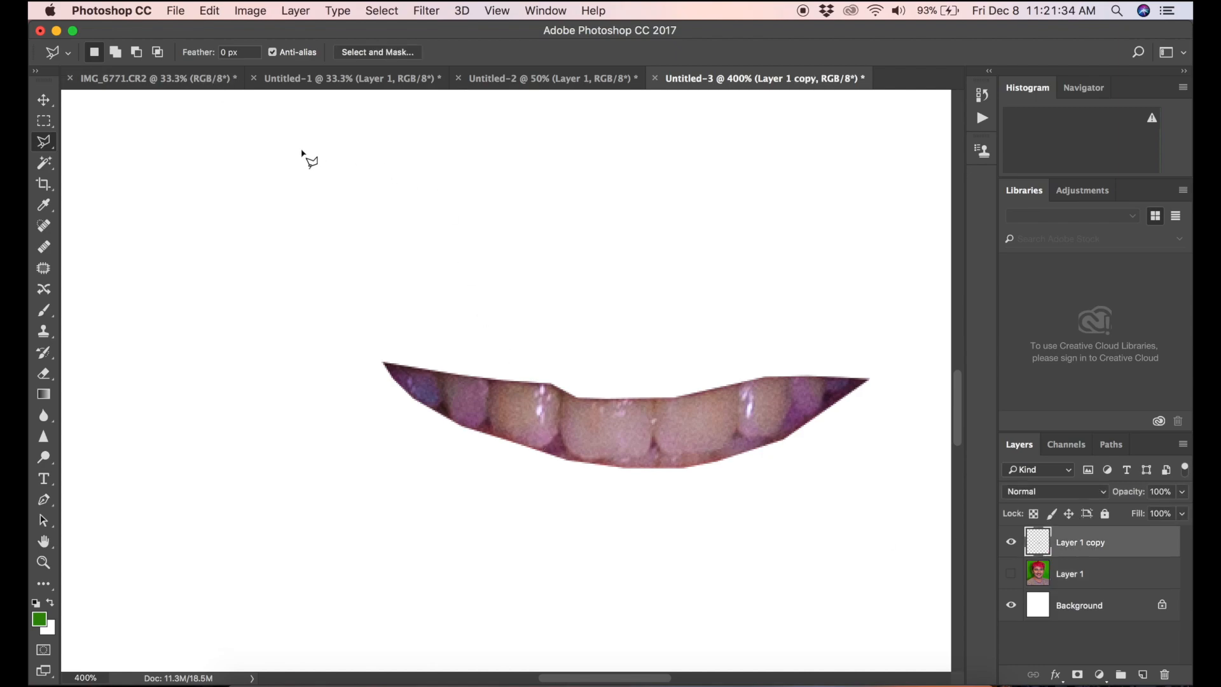
Reduce the saturation of the teeth to just below -29 with a Hue/Saturation adjustment
left_click(250, 11)
mouse_move(281, 57)
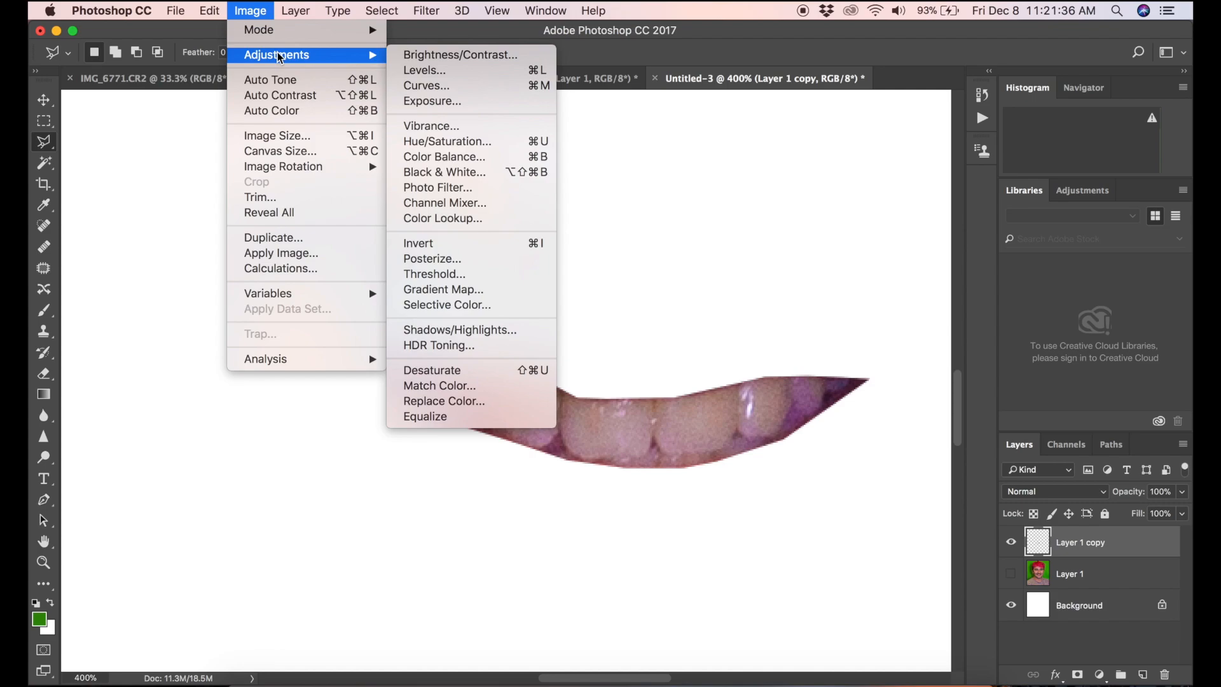
left_click(467, 143)
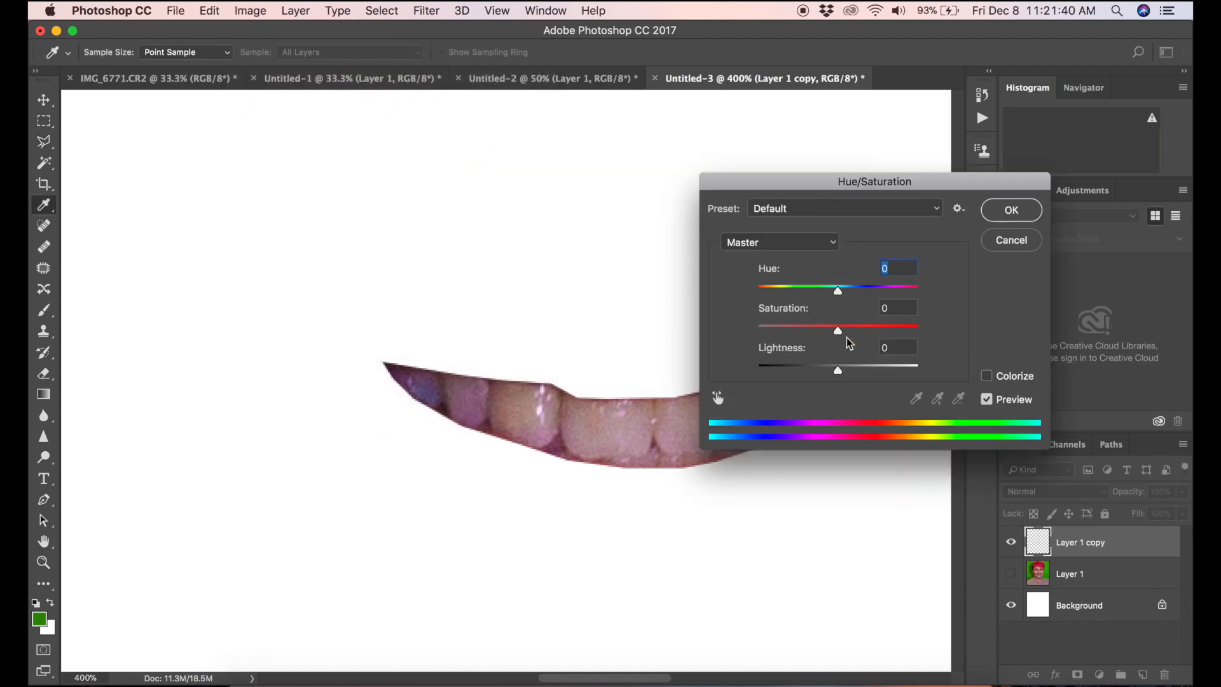
left_click_drag(835, 330, 814, 330)
left_click_drag(850, 183, 963, 101)
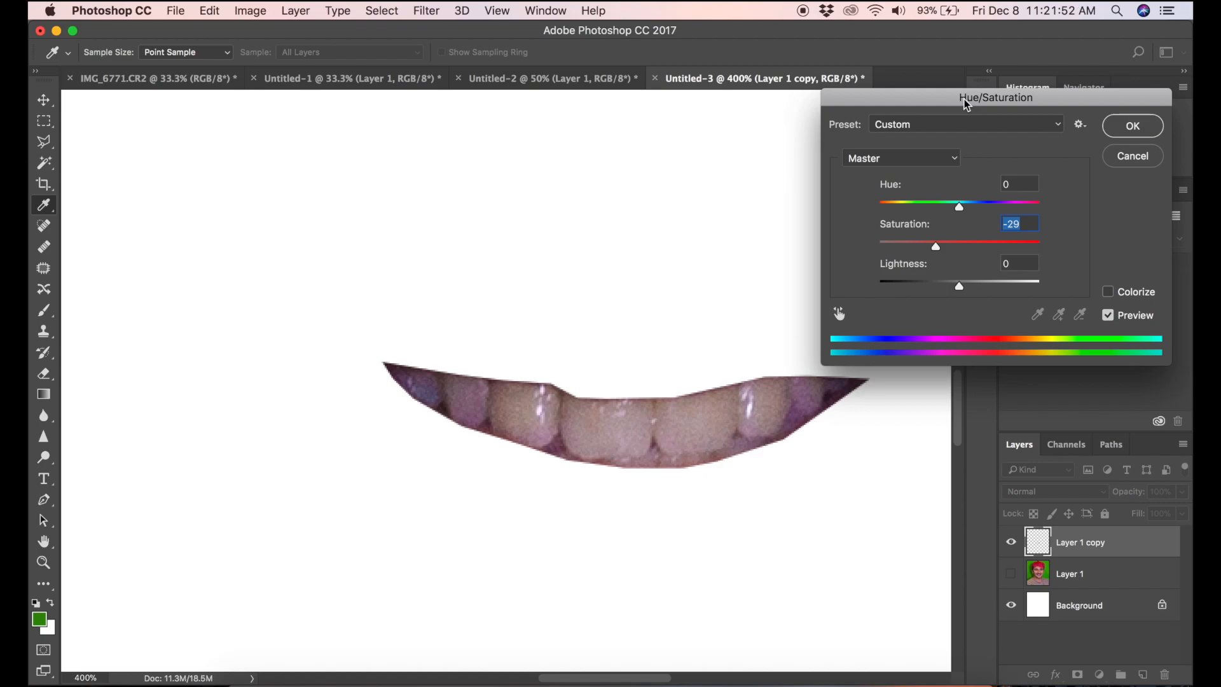
left_click_drag(935, 247, 931, 247)
left_click(1134, 127)
key("l")
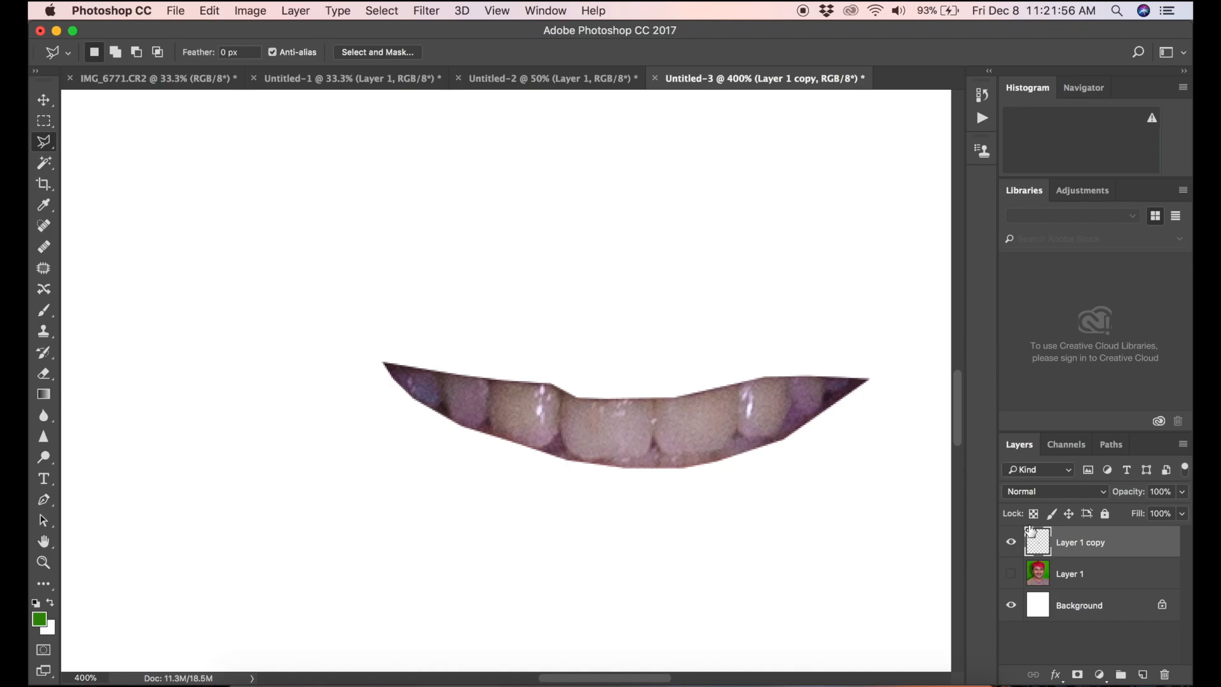
Show Layer 1 again and zoom out to 66.67% to check the teeth within the whole portrait
left_click(1010, 574)
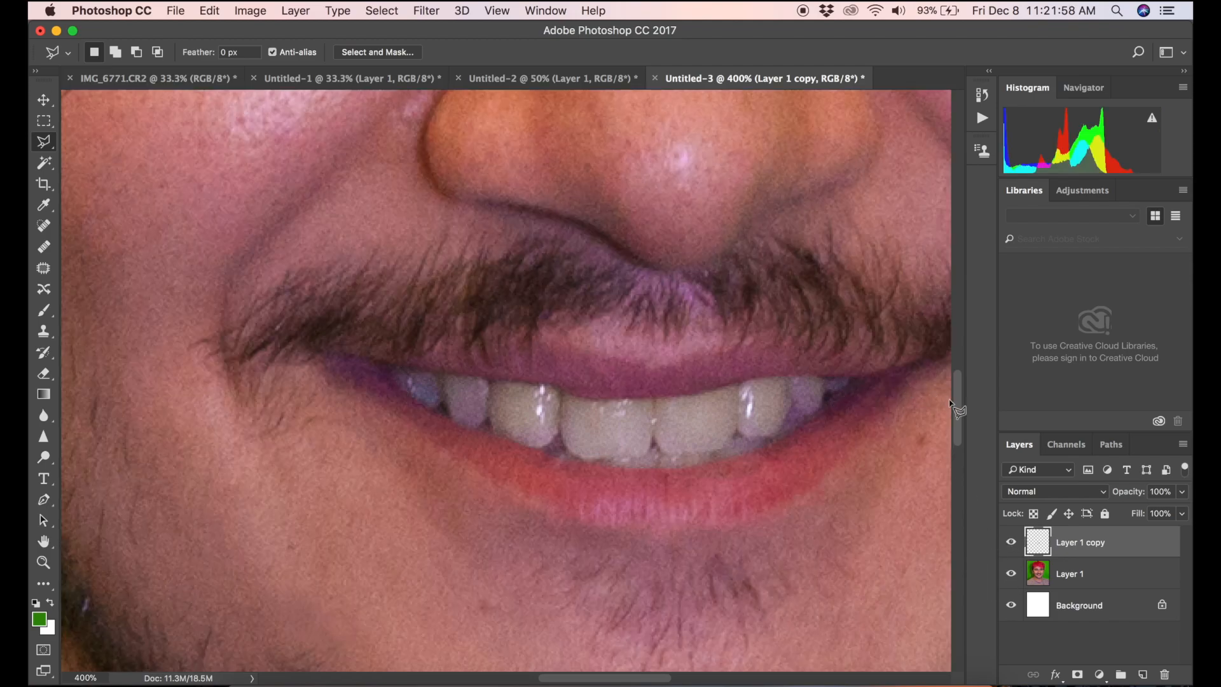
mouse_move(955, 402)
left_mouse_down()
mouse_move(954, 422)
mouse_move(954, 398)
left_mouse_up()
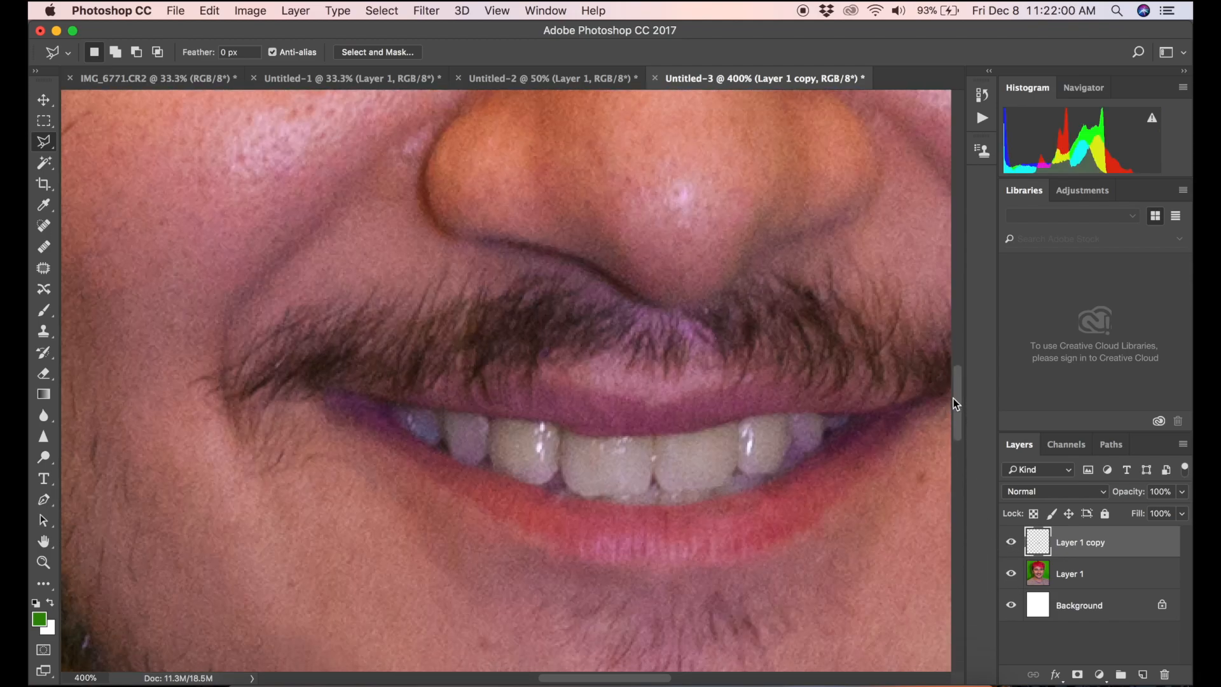
key("super+minus")
key("super+minus")
key("super+minus")
key("super+minus")
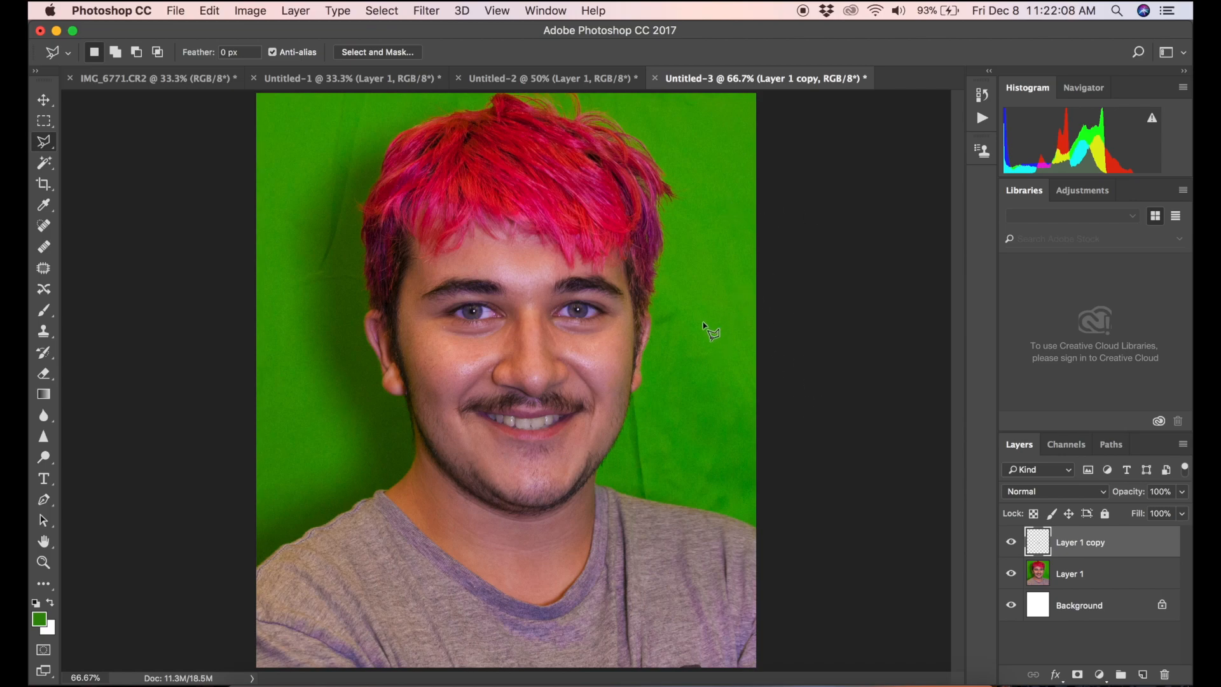
Switch to the Move tool and make Layer 1 the active layer
left_click(43, 100)
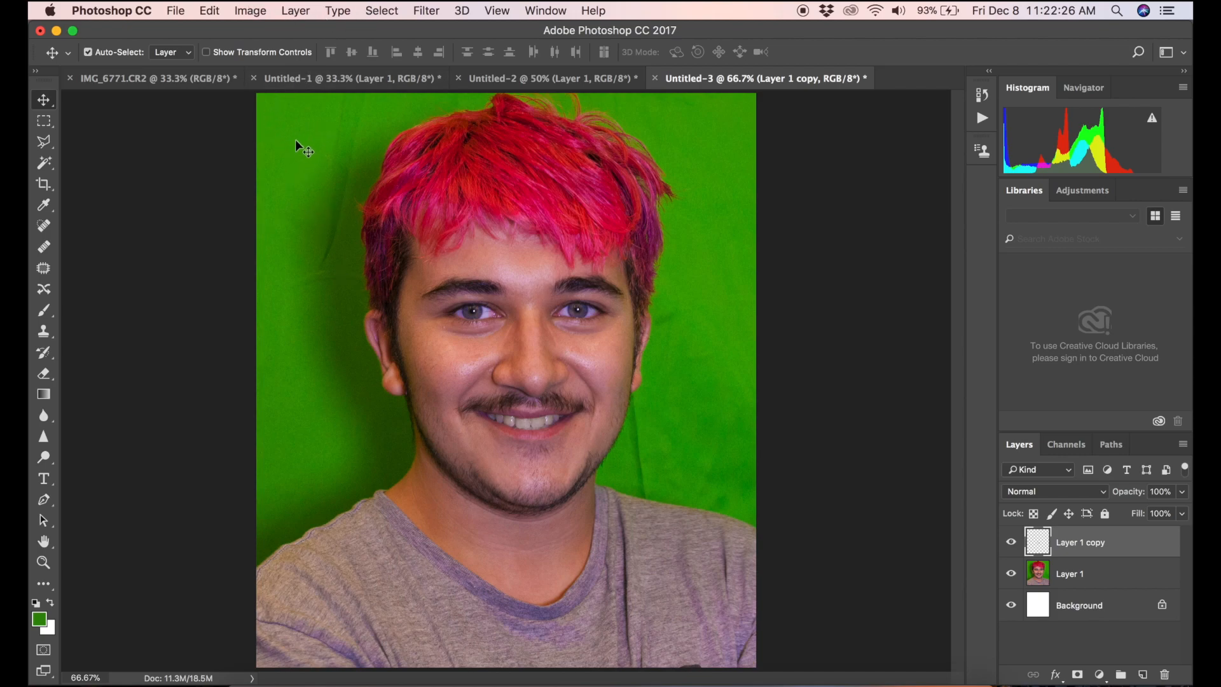
left_click(258, 13)
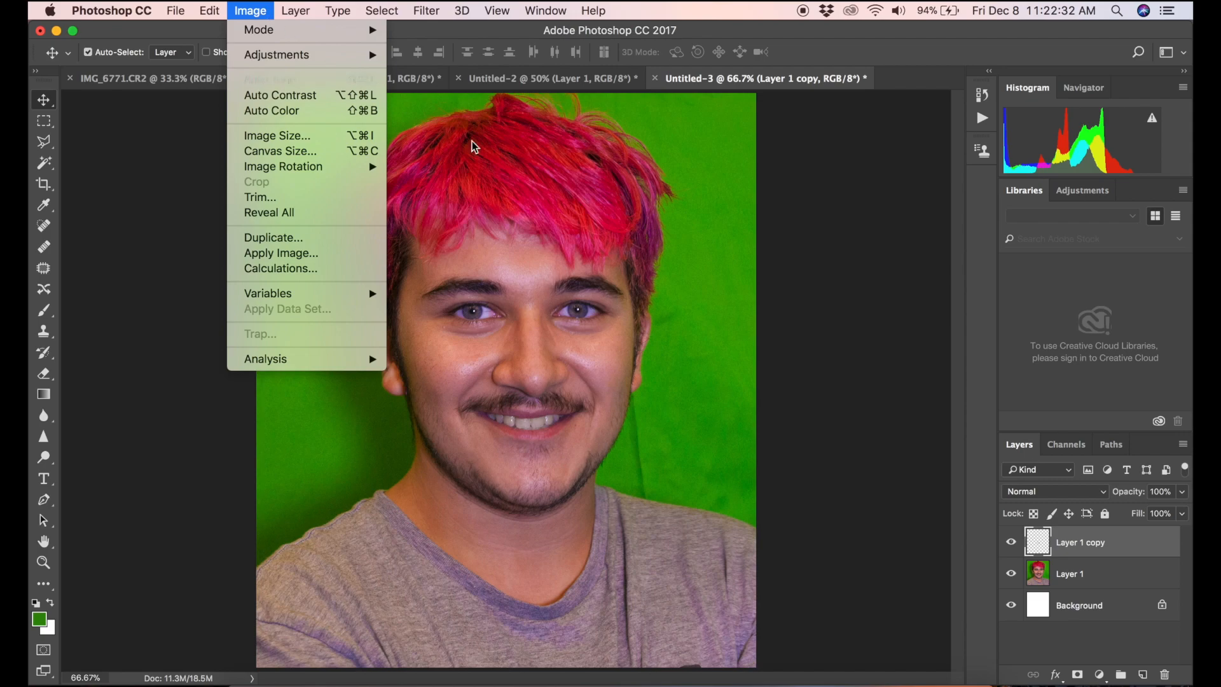
left_click(1069, 574)
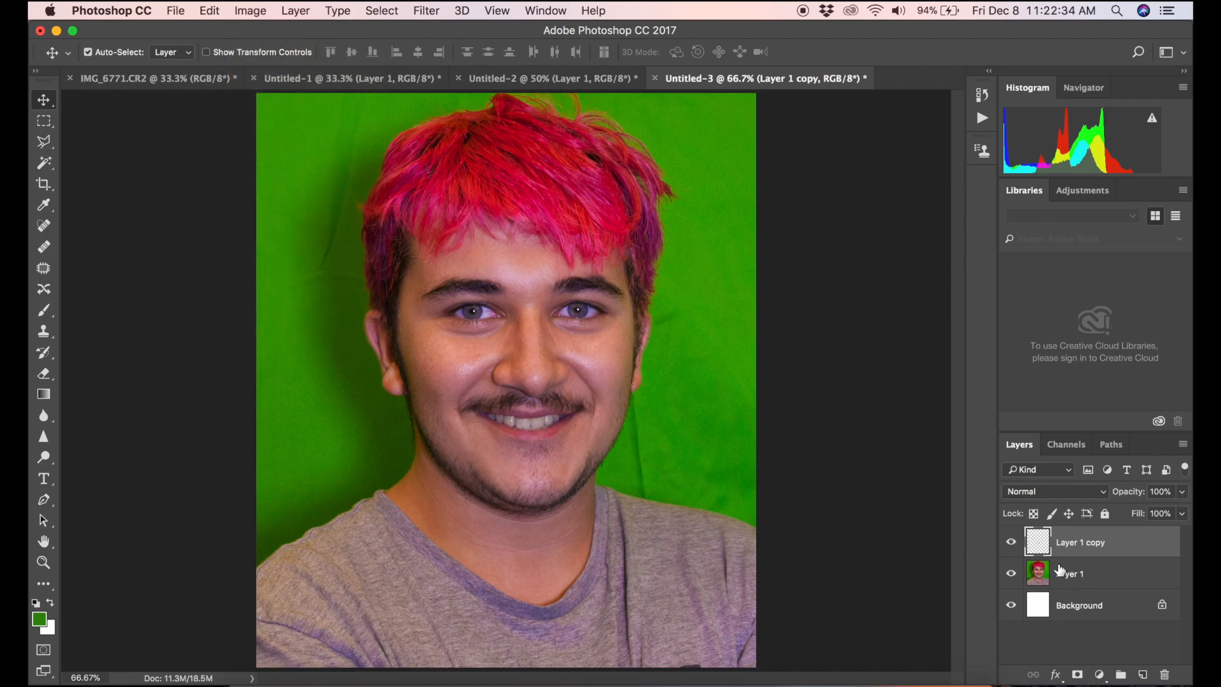
left_click(1061, 572)
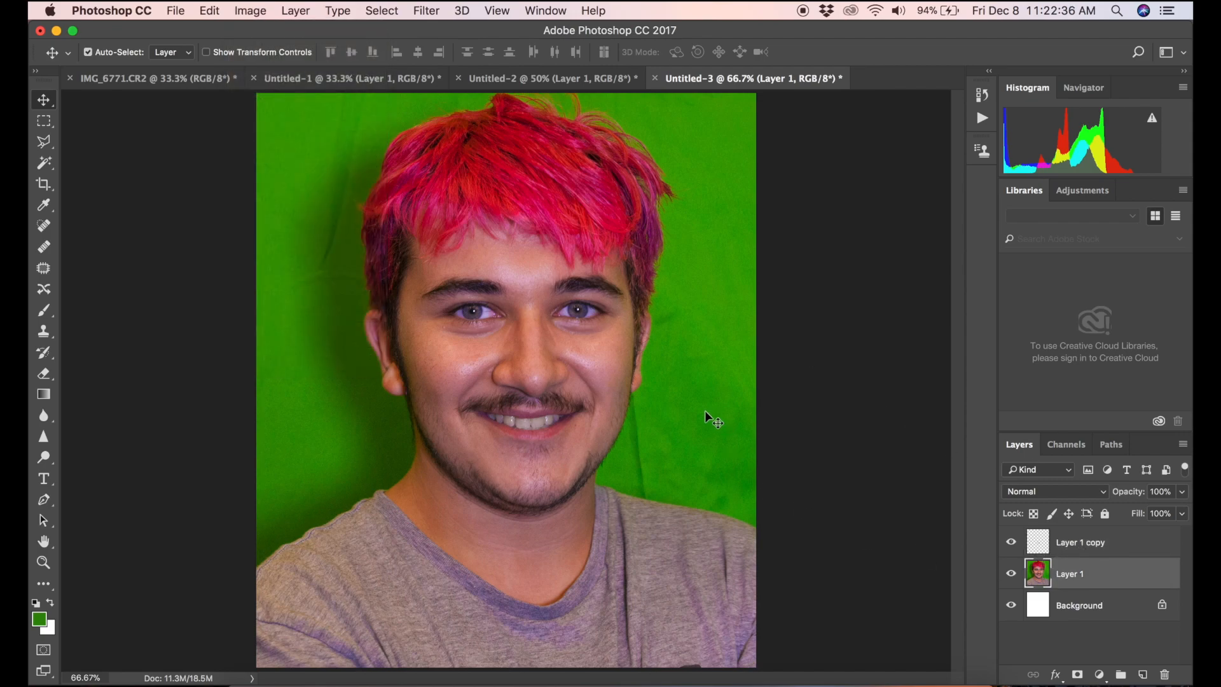
left_click(250, 11)
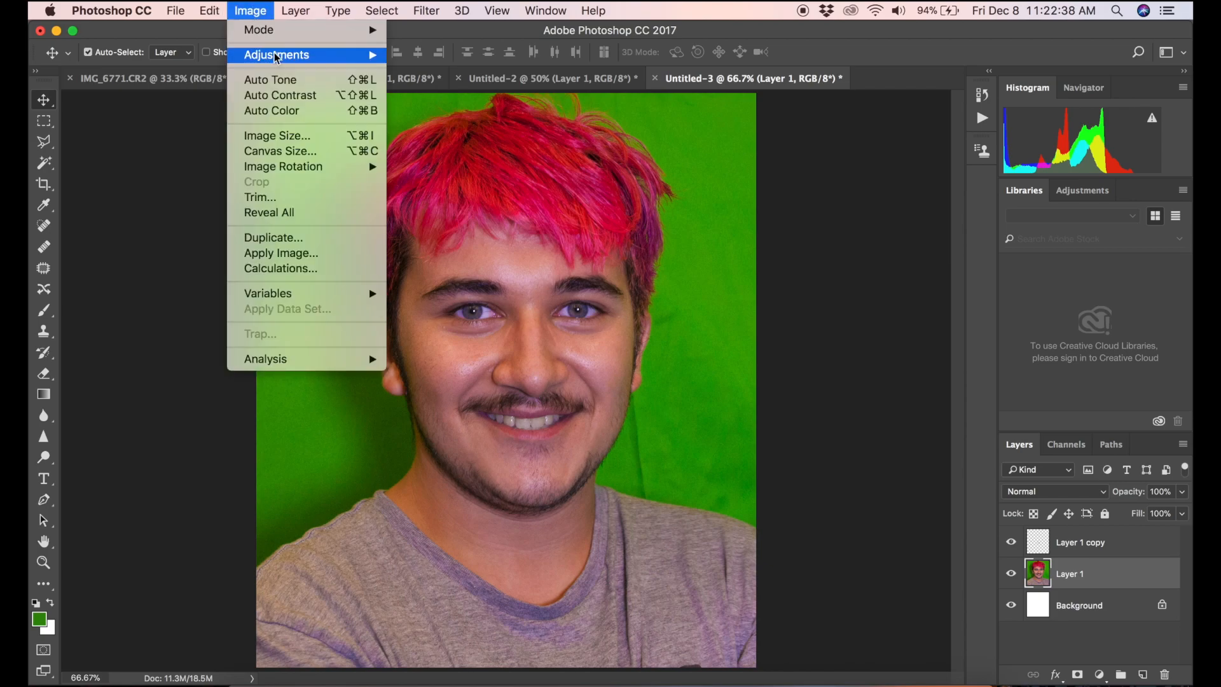
mouse_move(282, 55)
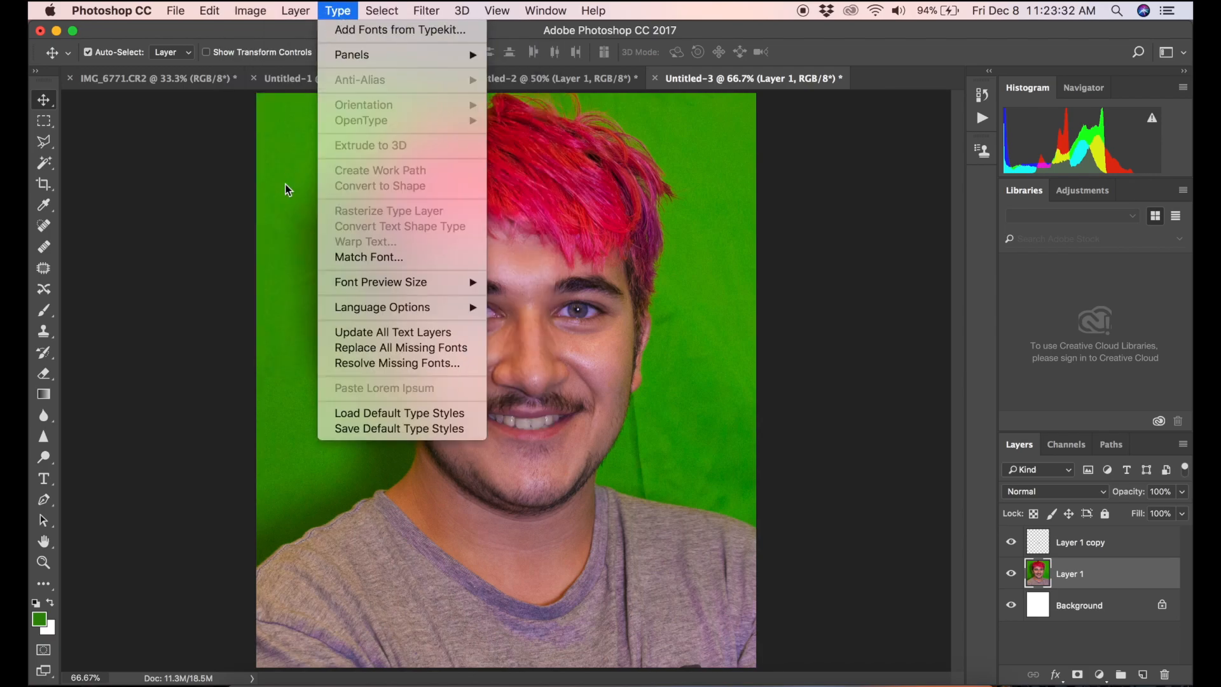
Select the green background with Color Range, sampling the green beside the jaw on the image's right with Fuzziness 200
left_click(435, 173)
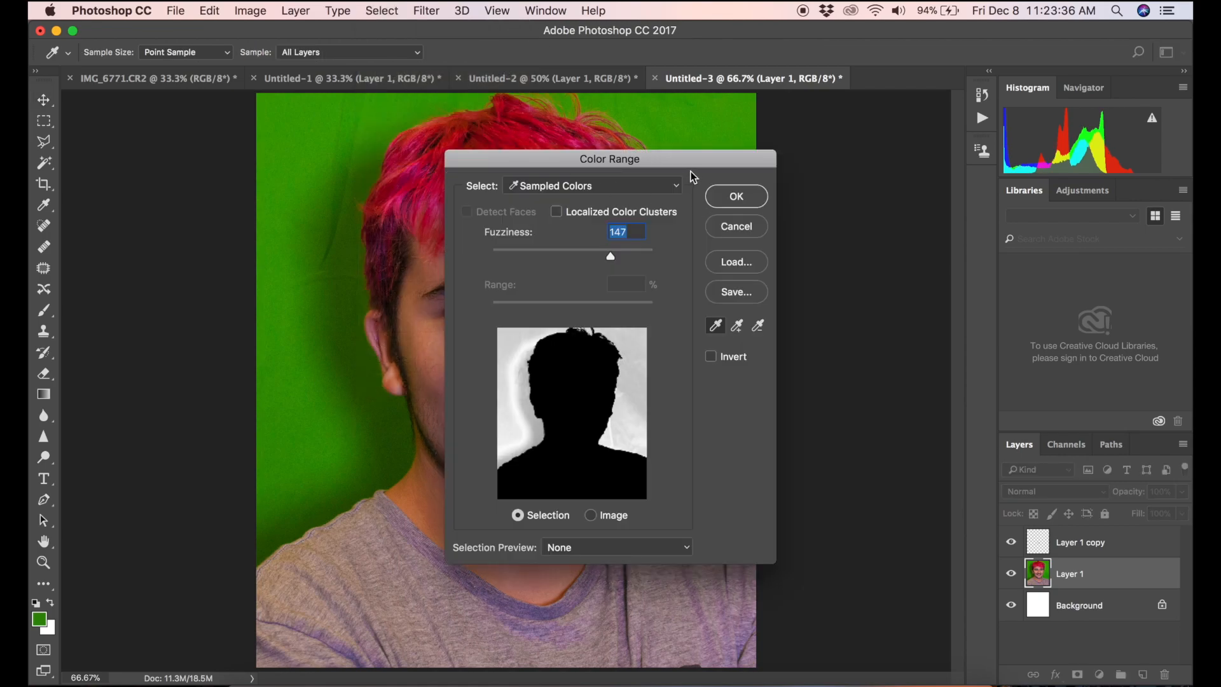
left_click_drag(695, 163, 990, 146)
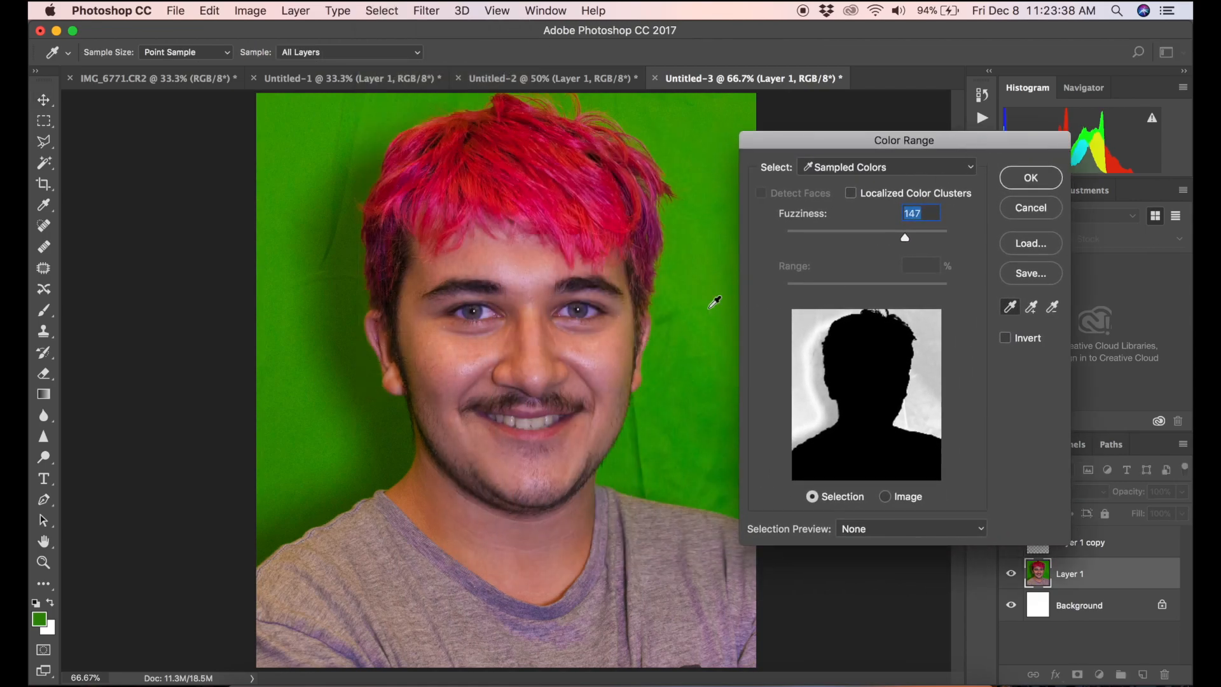
left_click(1010, 307)
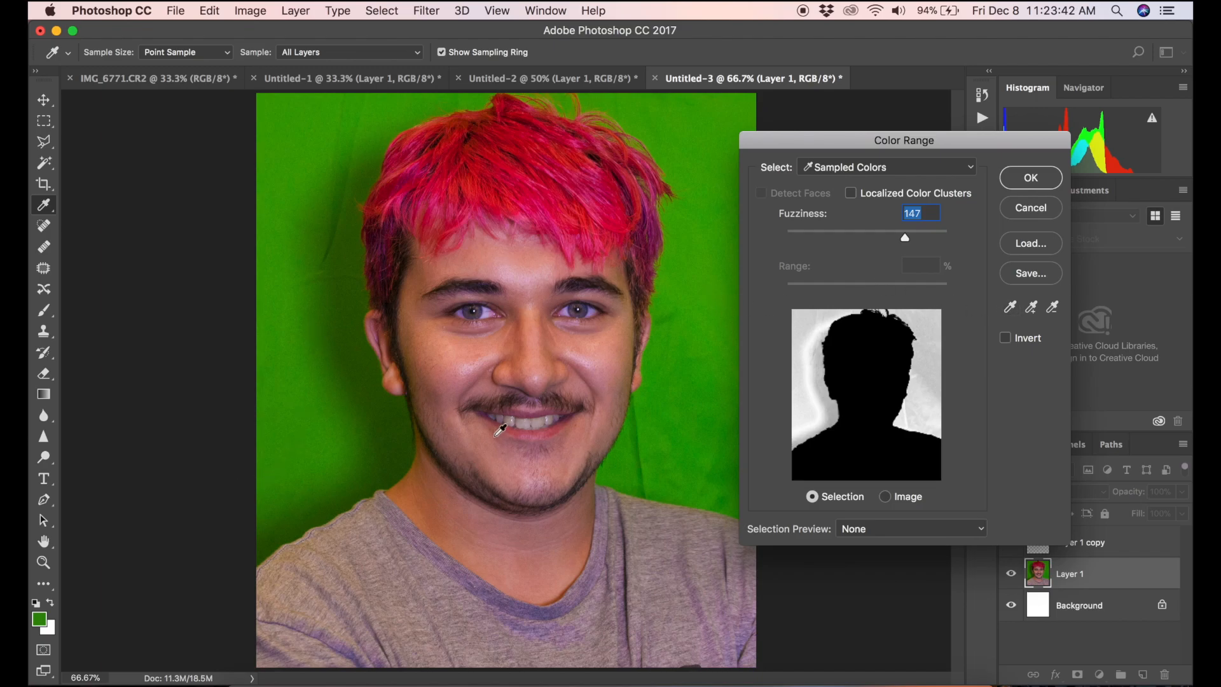
left_click(625, 469)
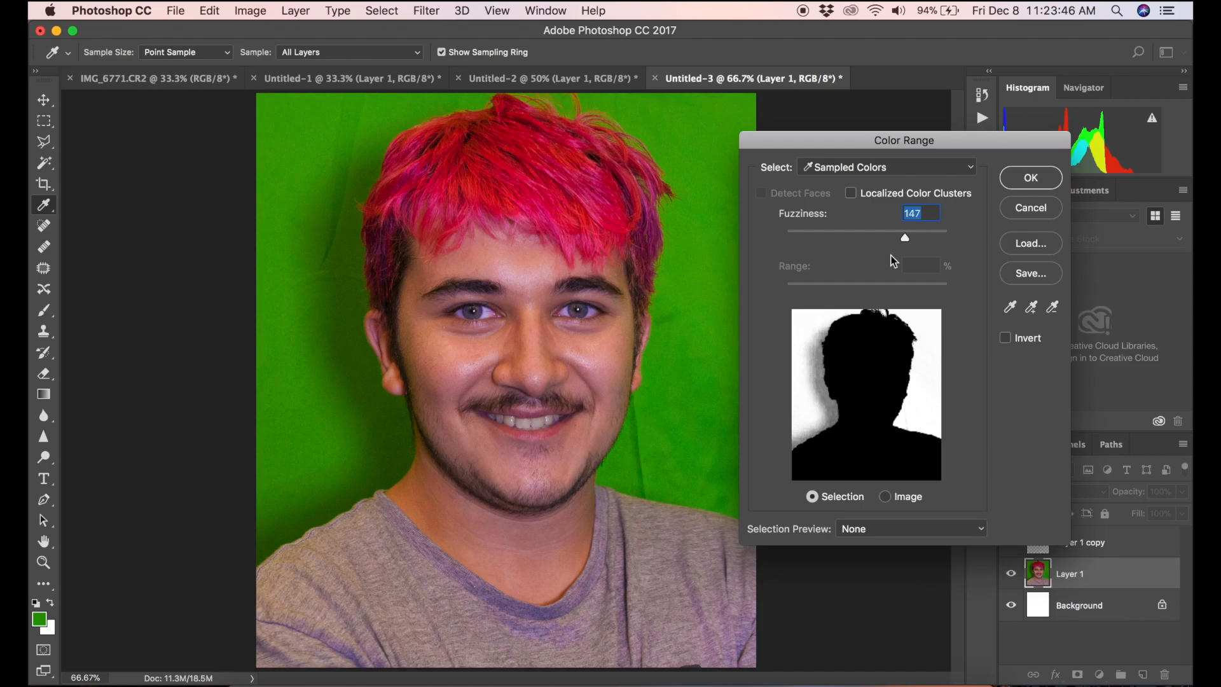
left_click_drag(907, 238, 953, 245)
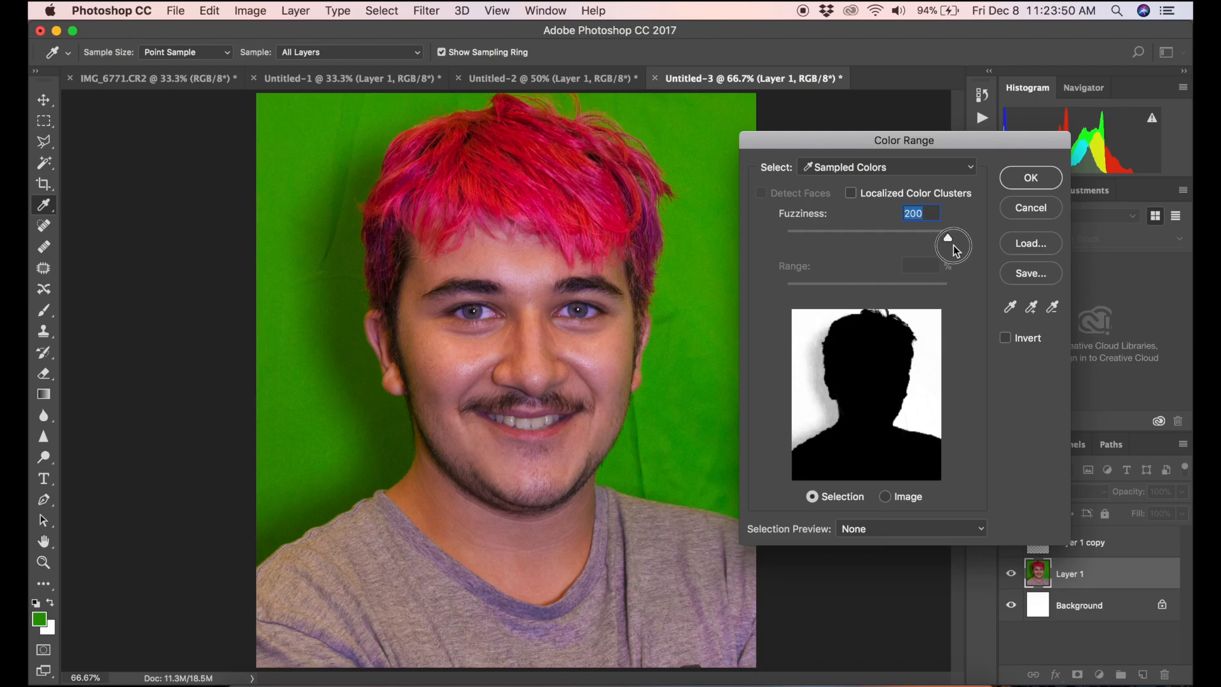
left_click(1022, 182)
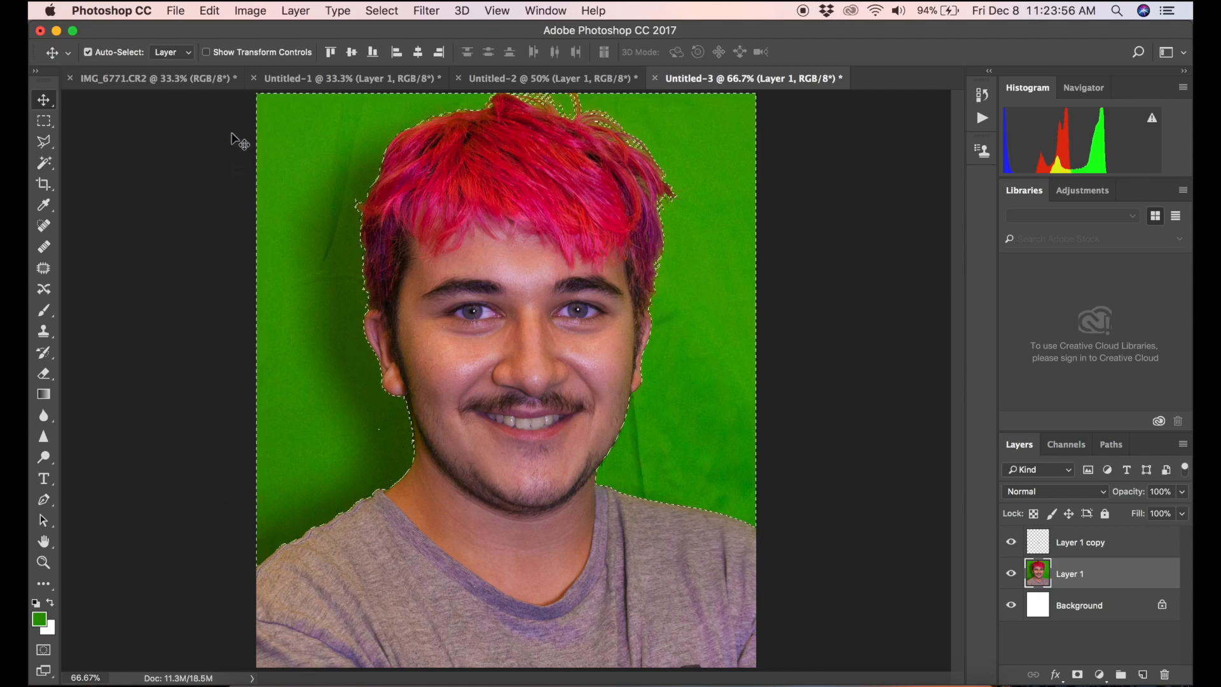
Try to cut the selected green background out of Layer 1, and undo the cut
left_click(210, 13)
left_click(224, 109)
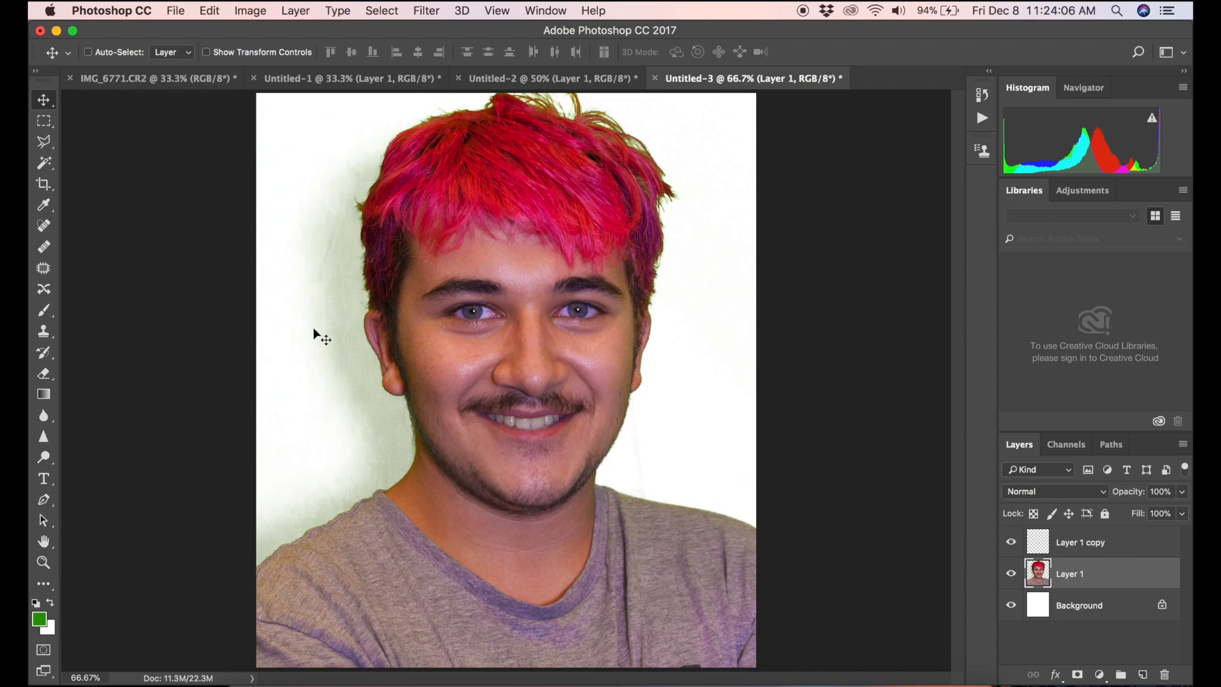
key("ctrl+z")
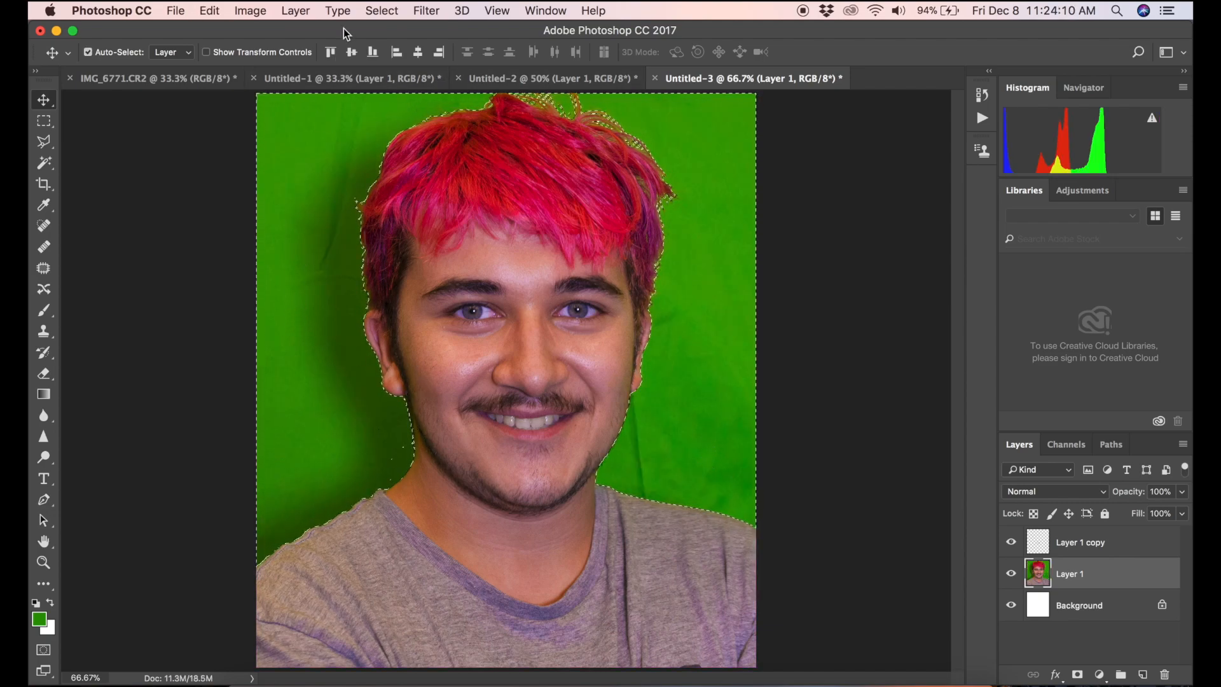
Feather the green background selection with a radius of 4 pixels
left_click(383, 12)
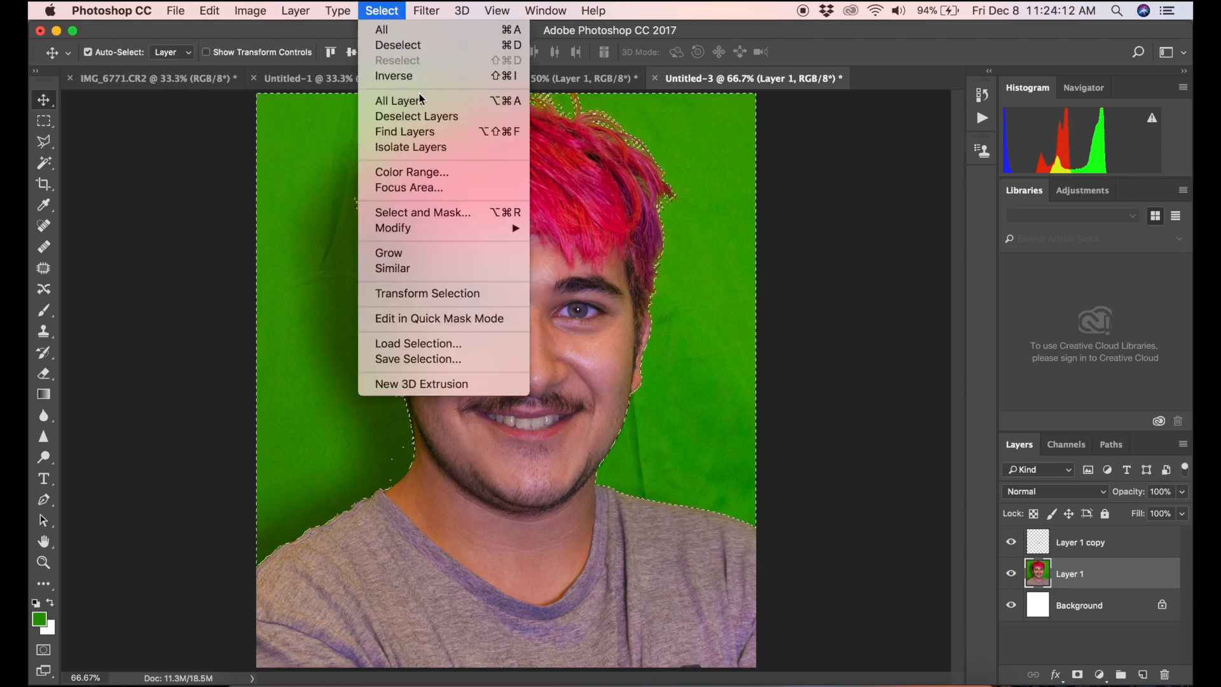
mouse_move(474, 227)
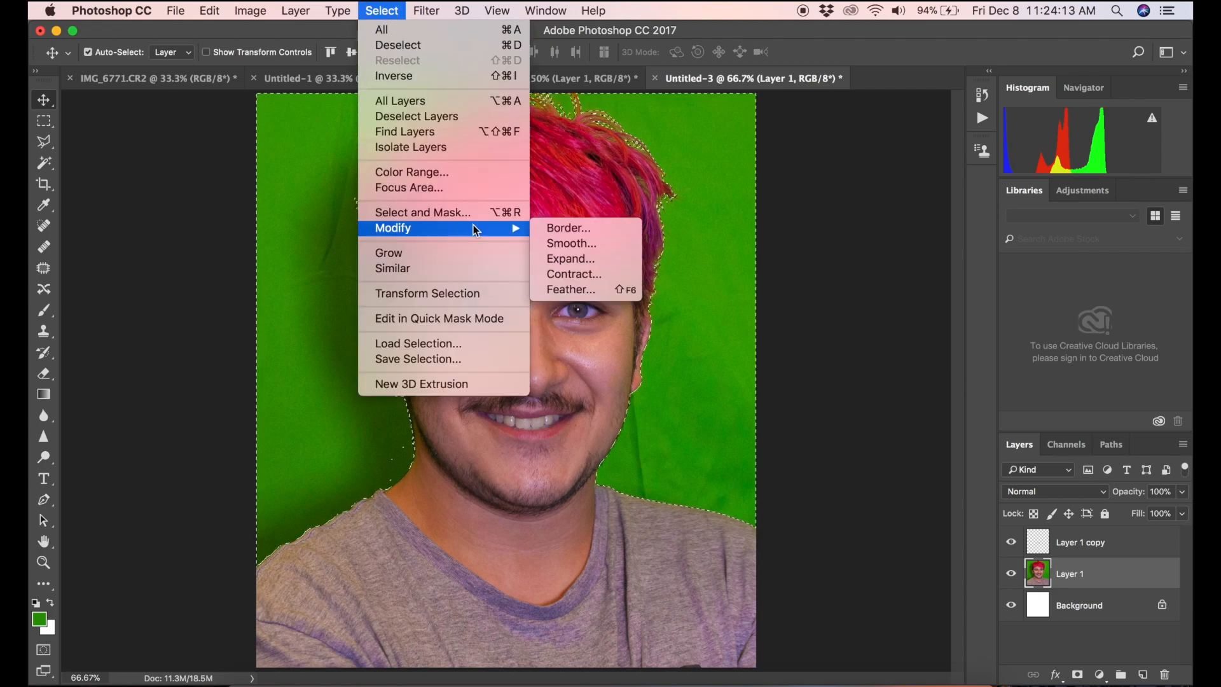
left_click(580, 289)
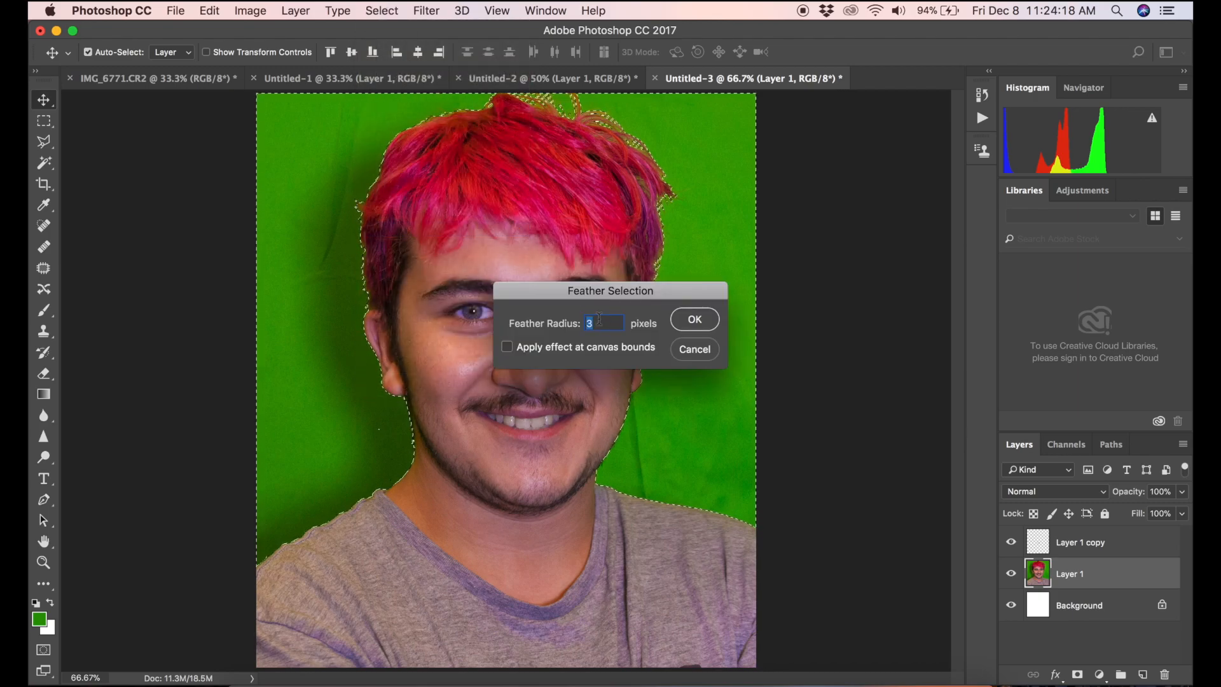
type("4")
key("Return")
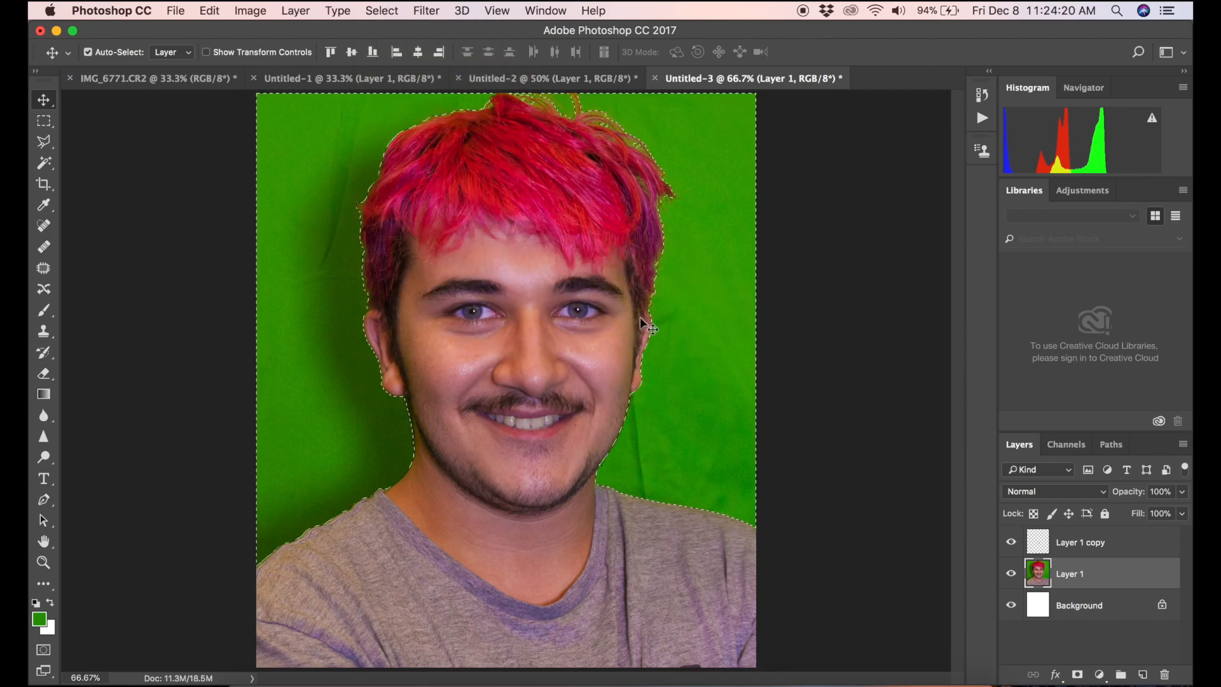
Try cutting the feathered green background out of Layer 1, and undo the cut
left_click(210, 11)
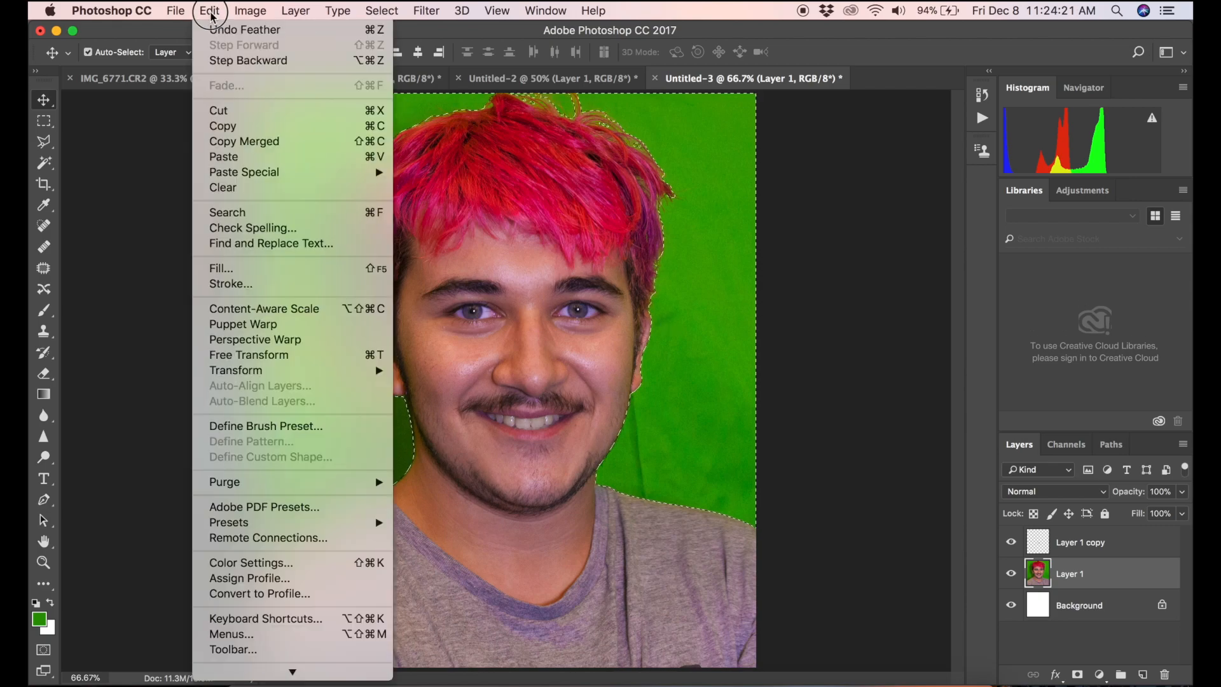
left_click(223, 110)
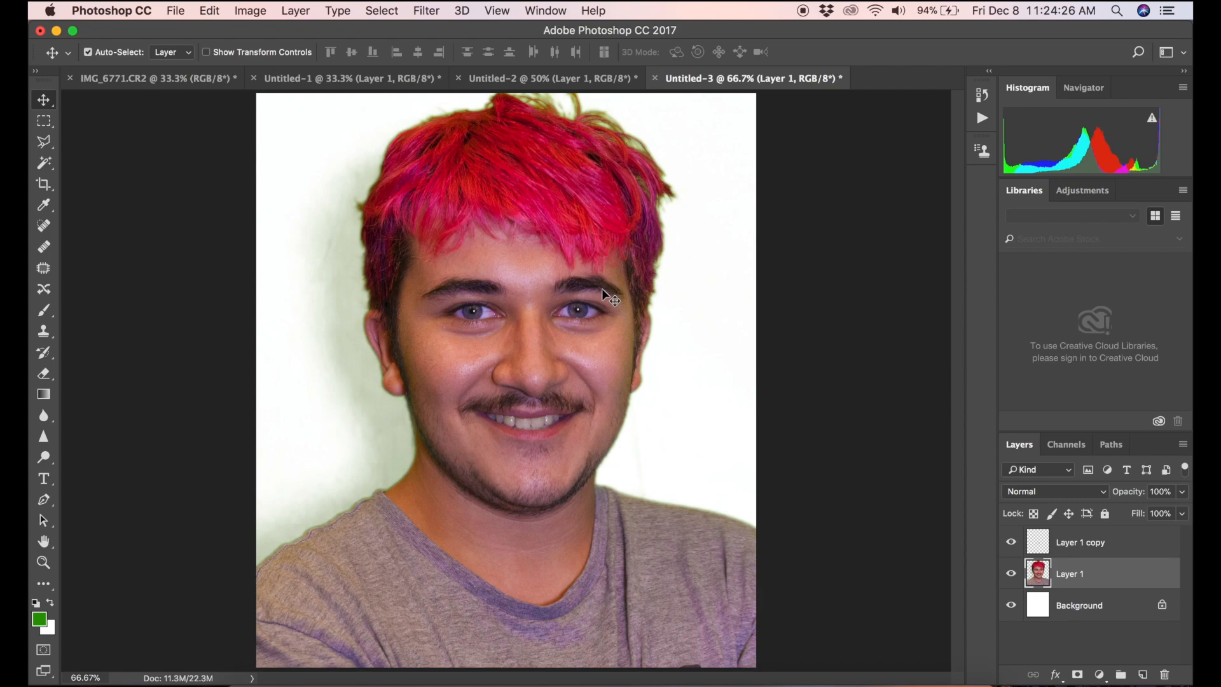
key("super+z")
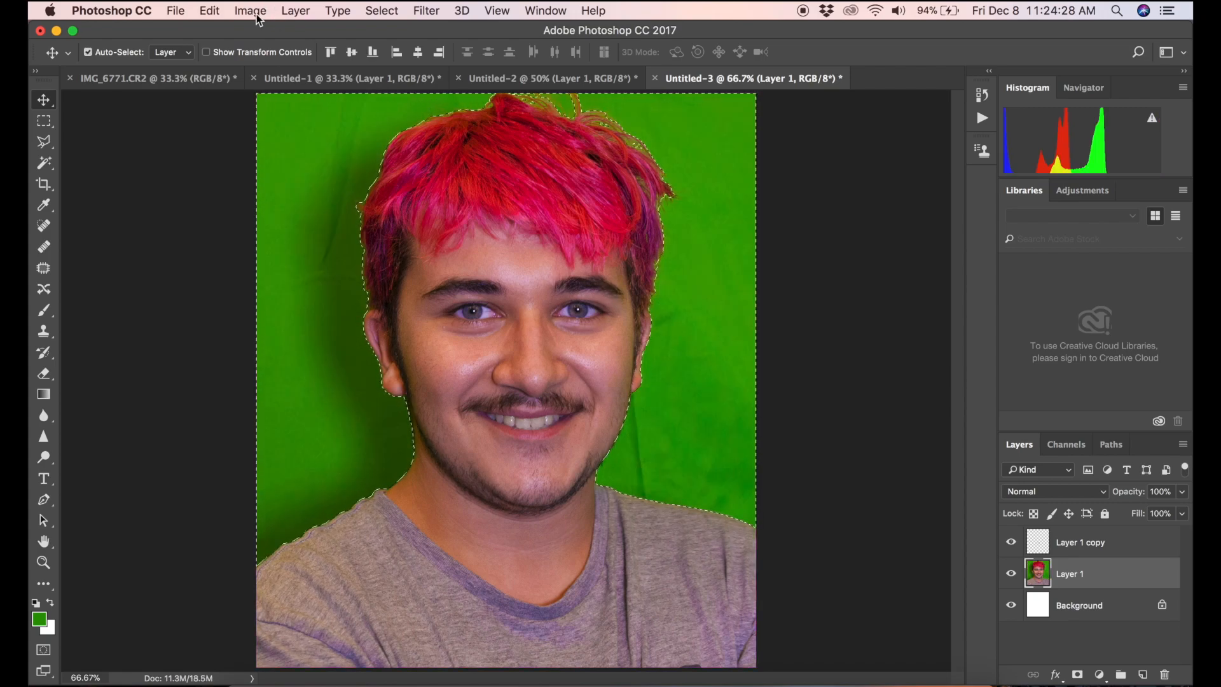
Contract the green background selection by 2 pixels
left_click(257, 15)
mouse_move(369, 22)
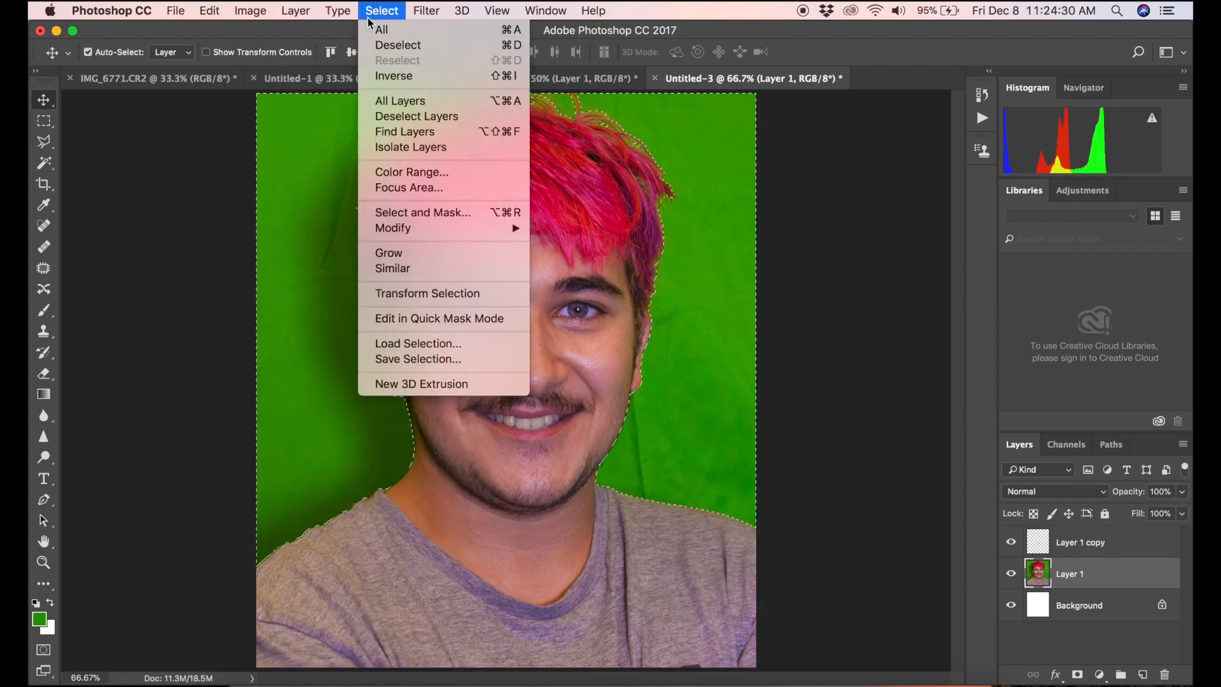
mouse_move(483, 227)
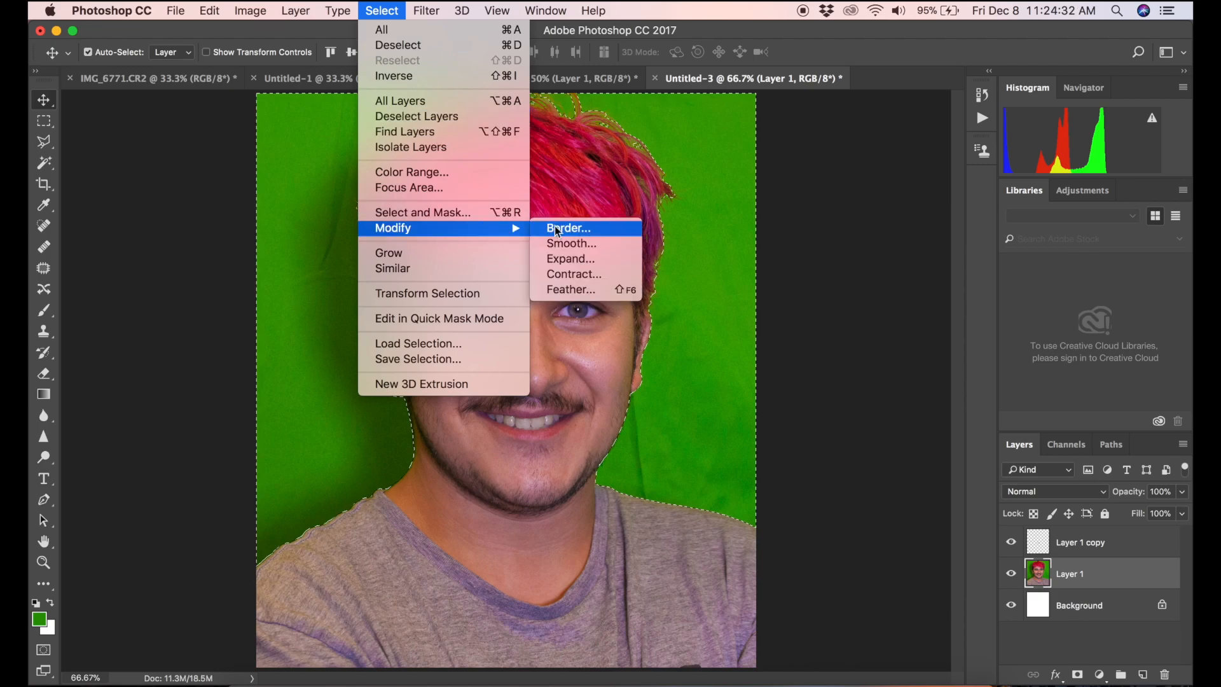
left_click(572, 274)
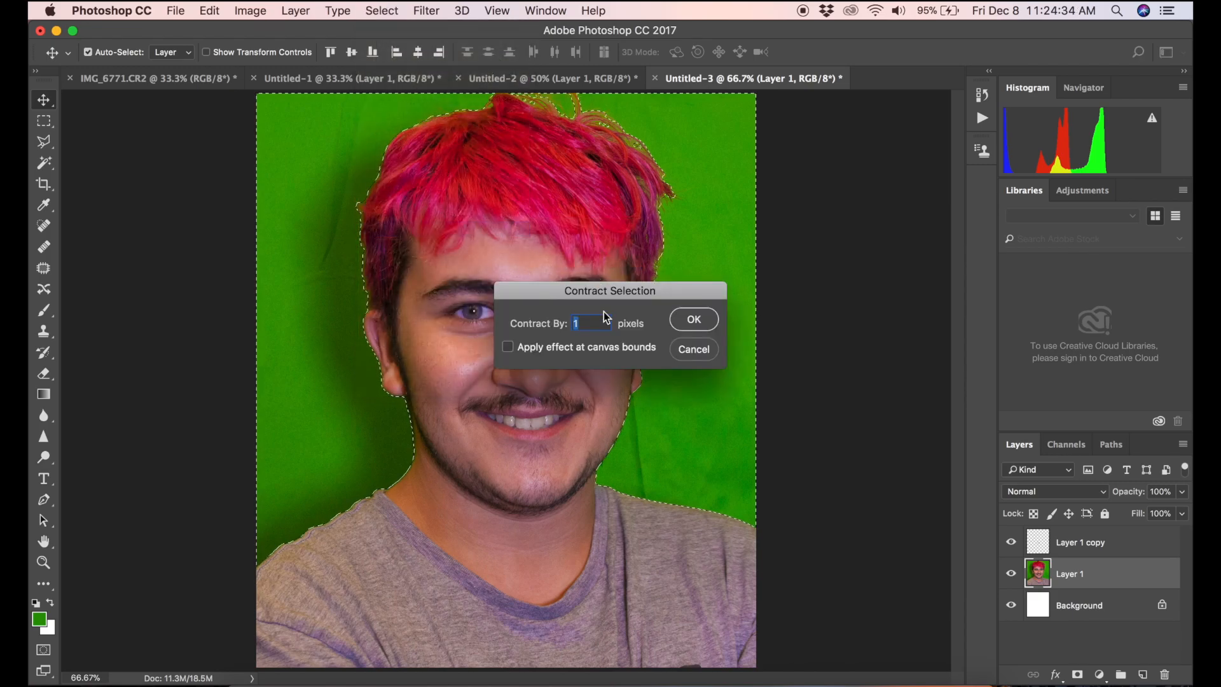
type("2")
key("Return")
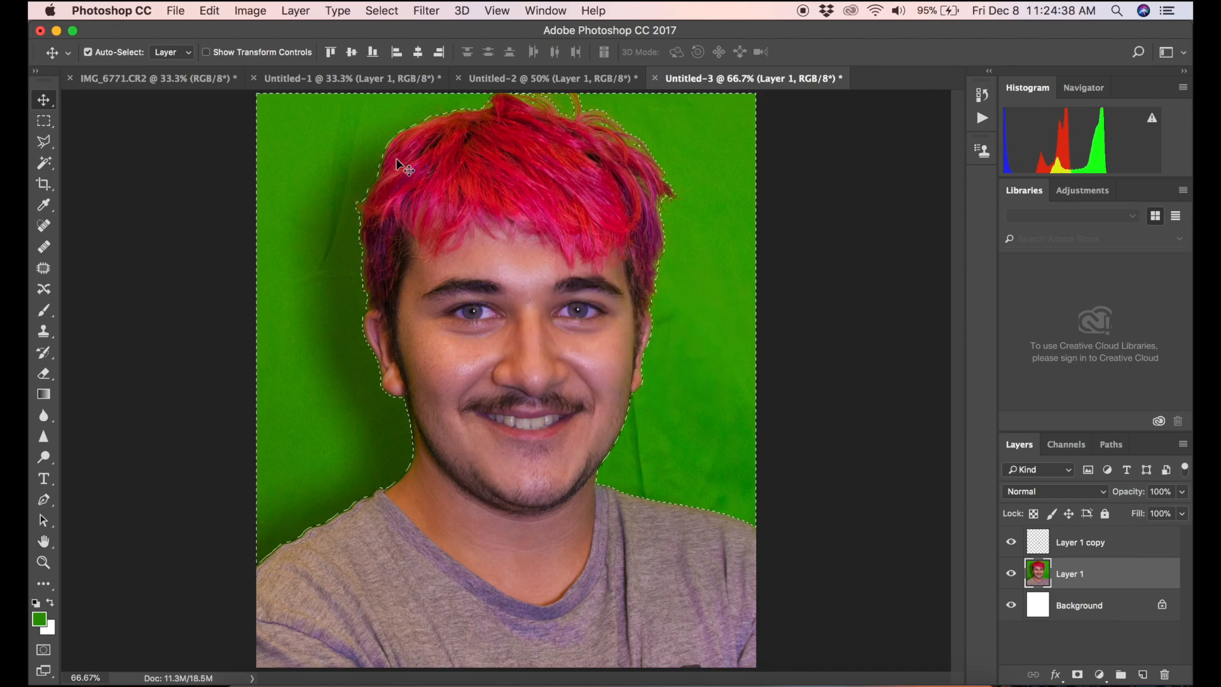
Feather the contracted background selection again, accepting the radius already entered
left_click(383, 14)
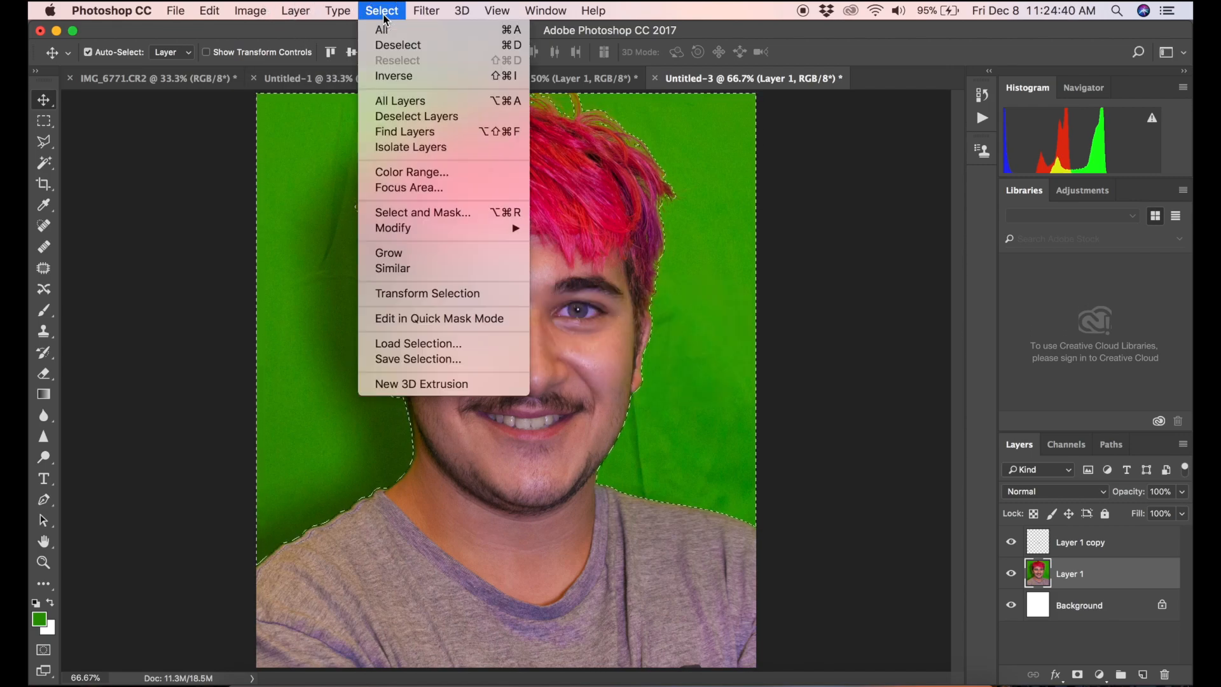
mouse_move(495, 224)
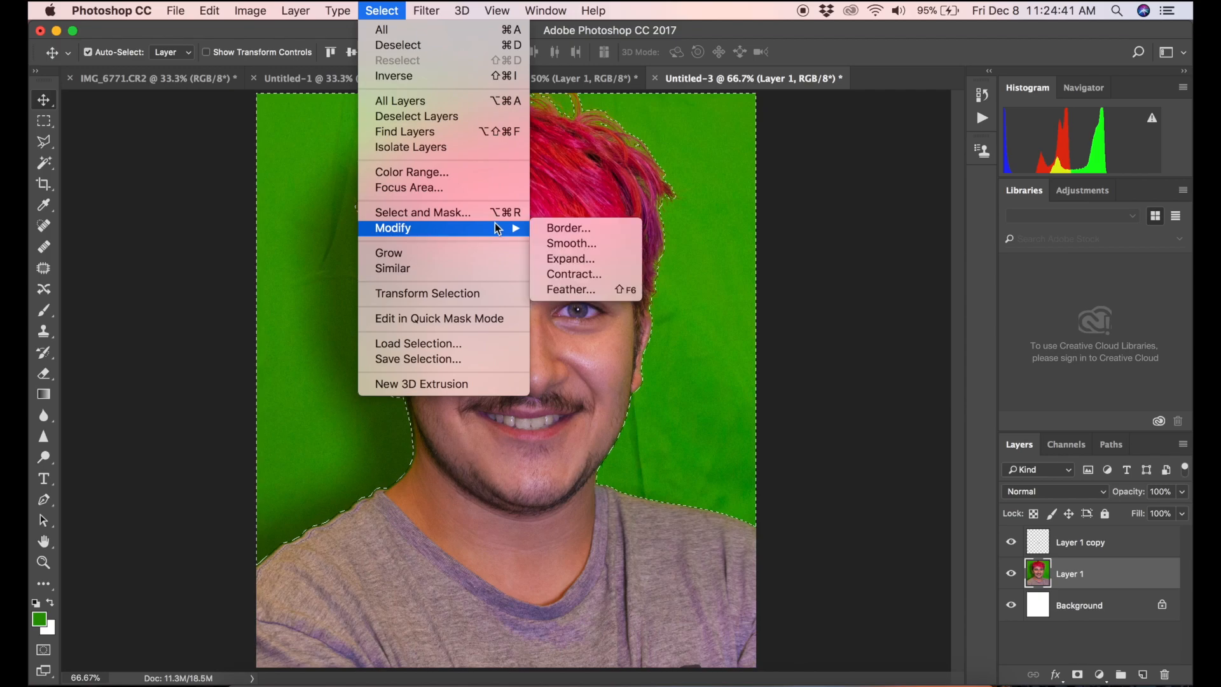
left_click(594, 290)
left_click(679, 317)
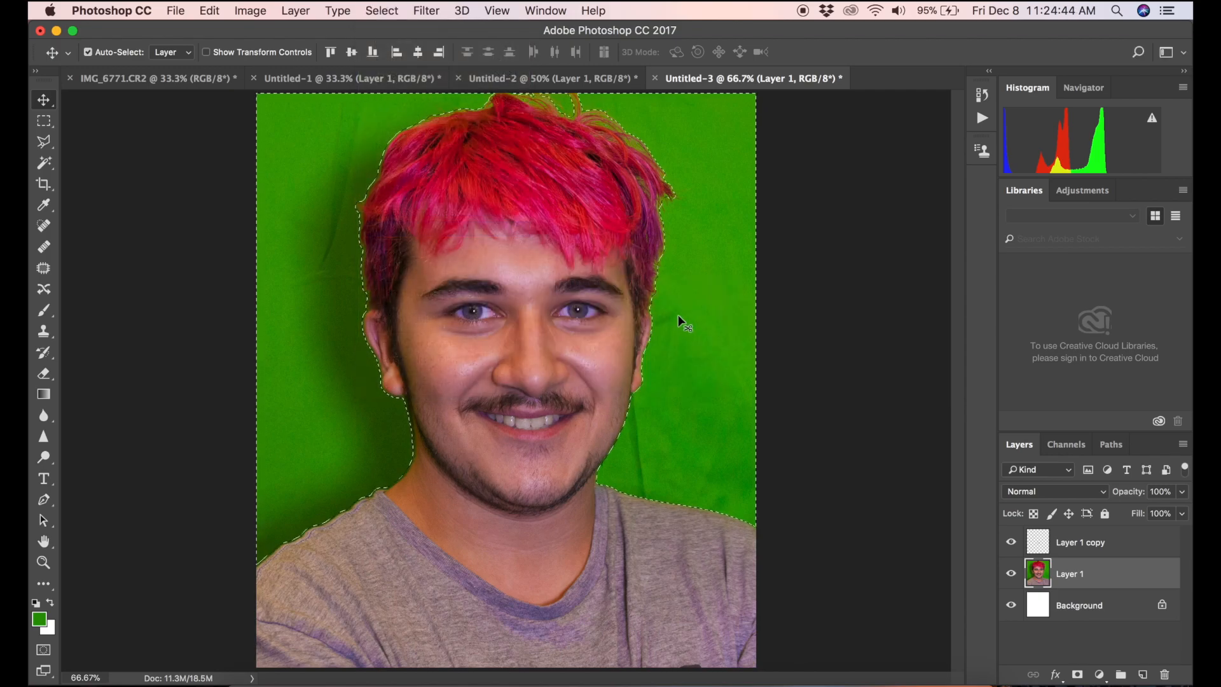
Try cutting the contracted and feathered background out of Layer 1, and undo the cut
left_click(202, 12)
left_click(237, 112)
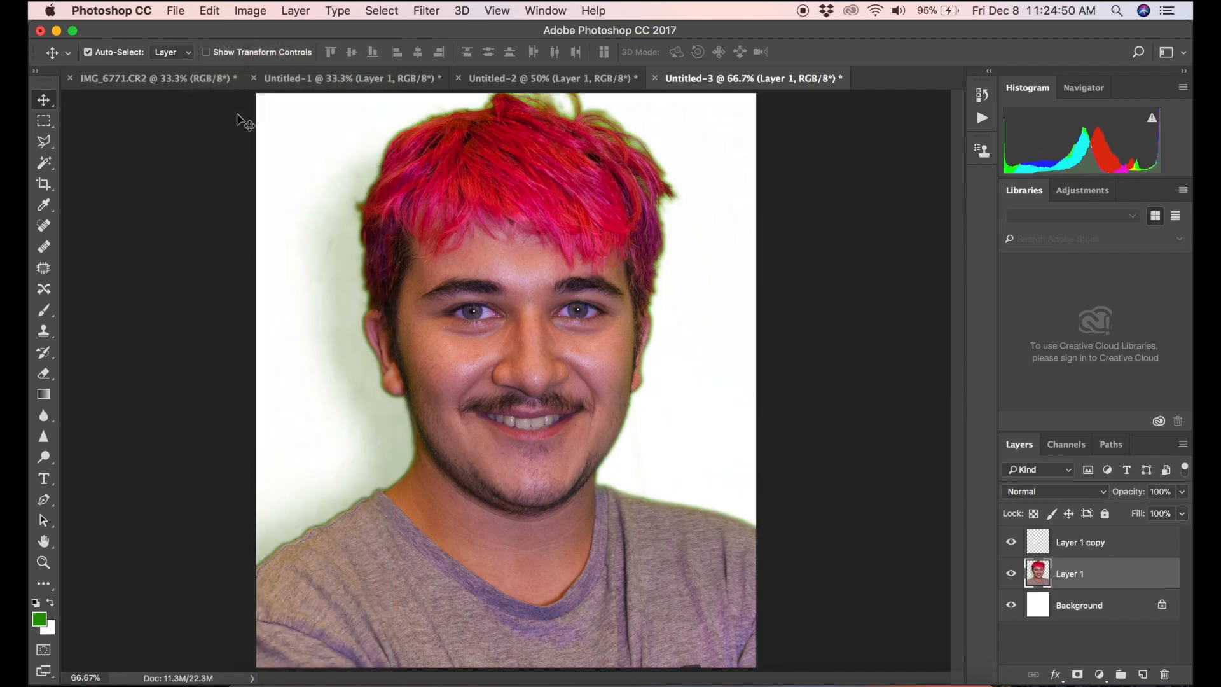
key("super+z")
Contract the green background selection by another 8 pixels
left_click(381, 11)
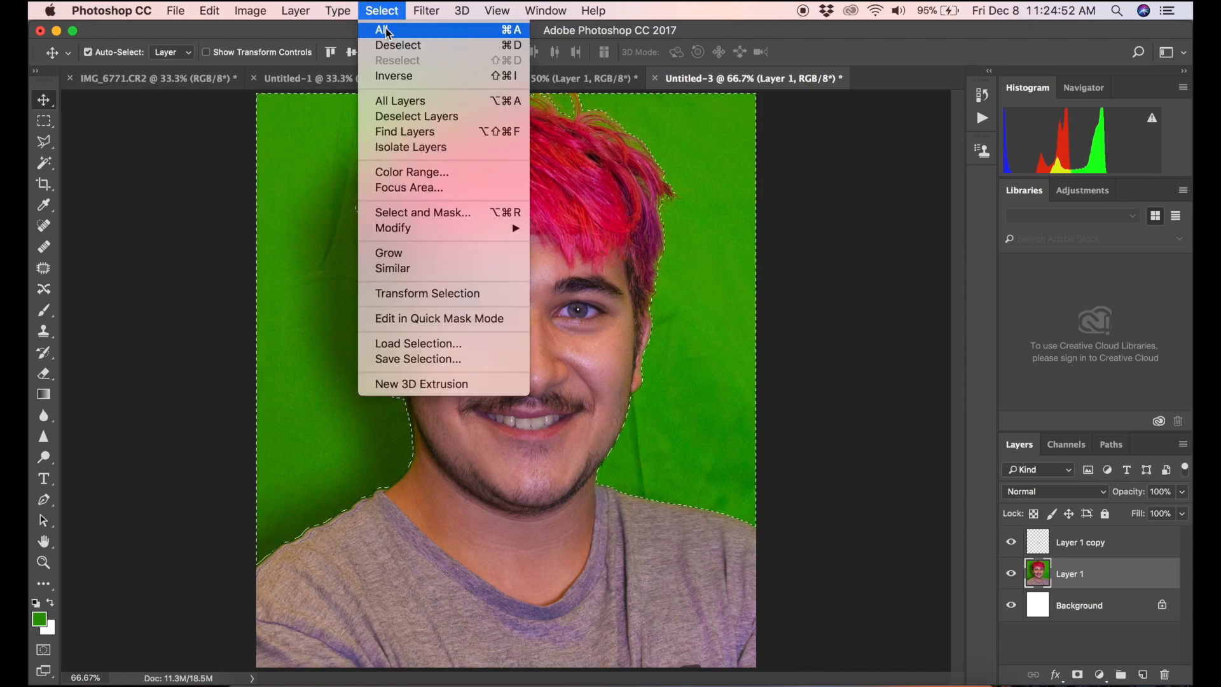
mouse_move(478, 228)
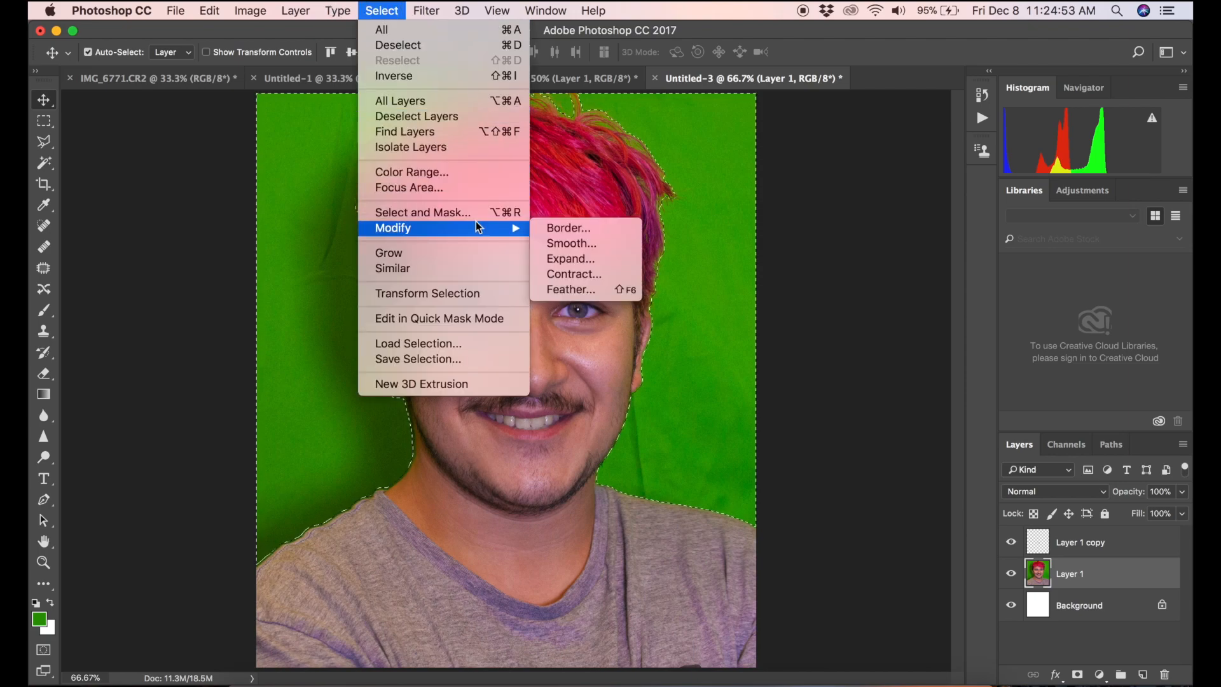
left_click(593, 277)
type("7")
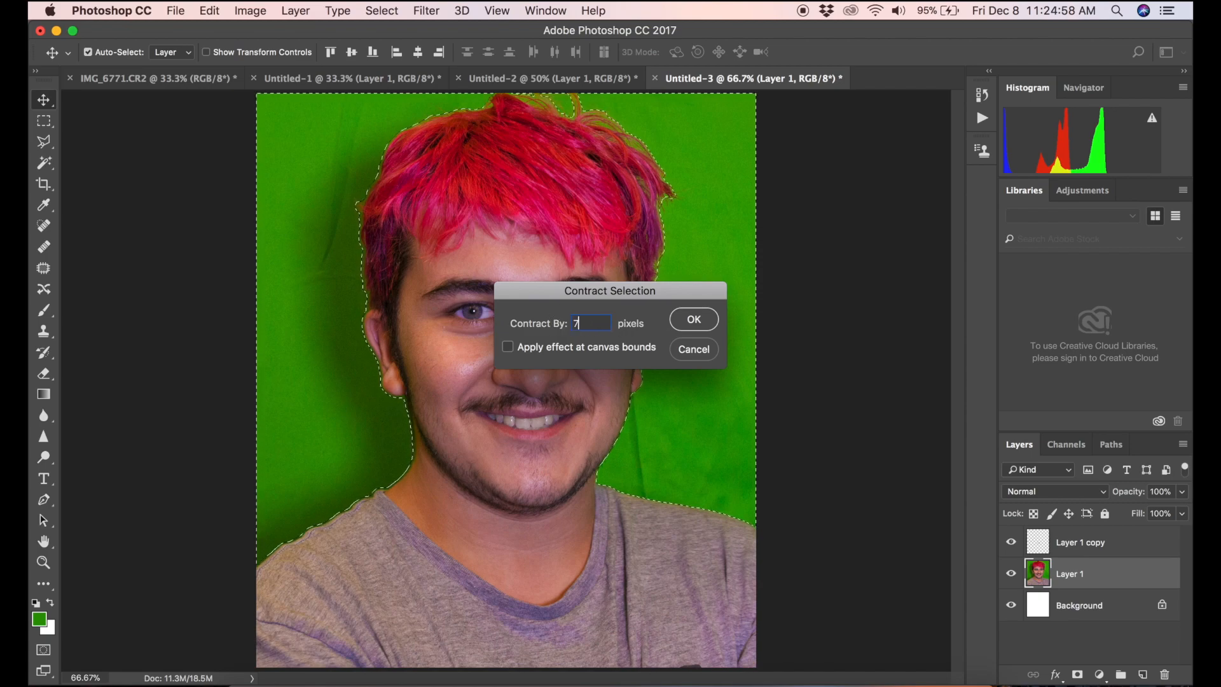
type("8")
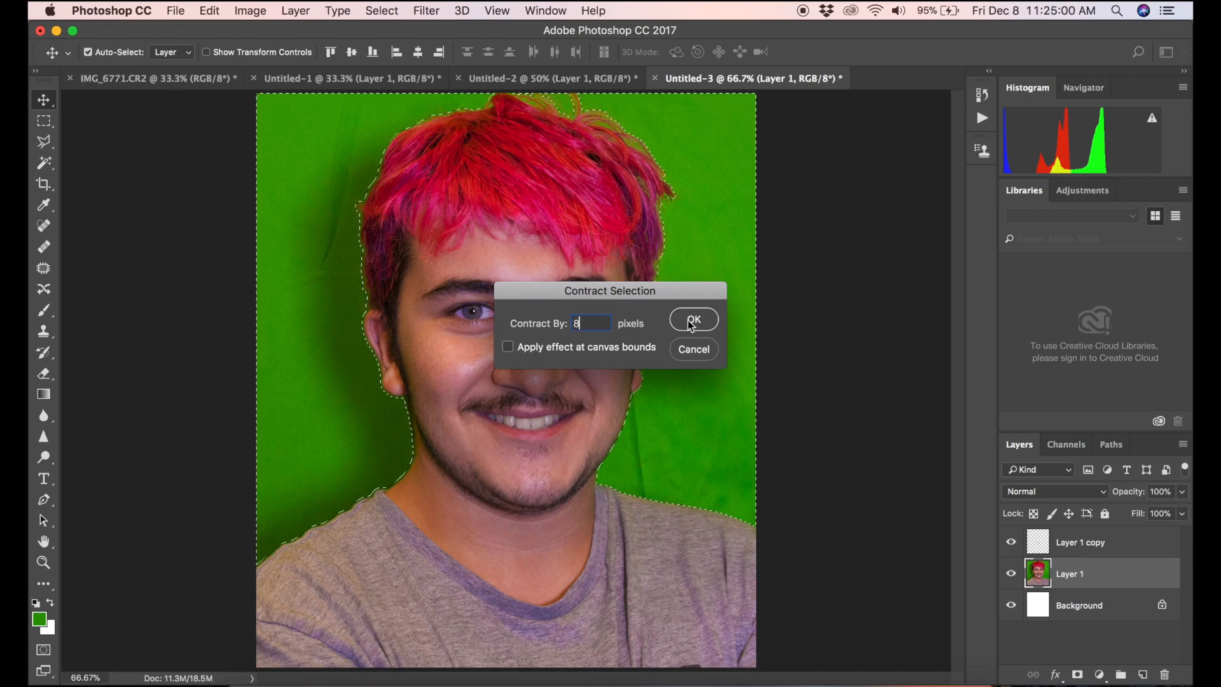
left_click(695, 319)
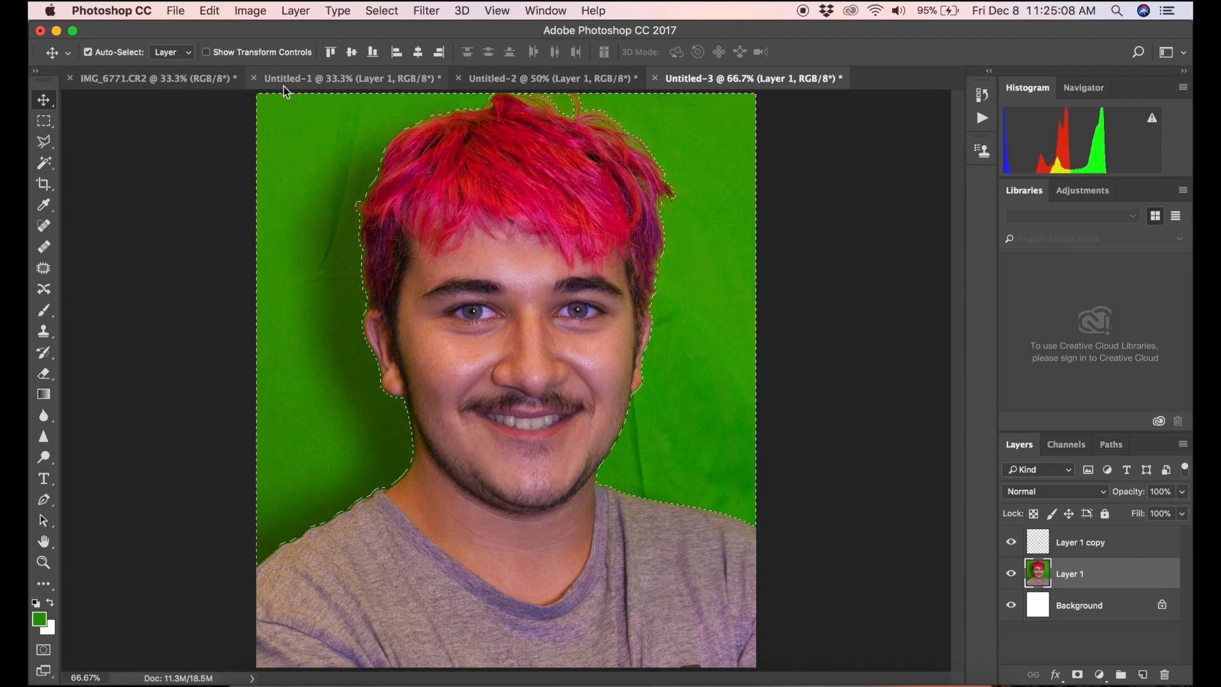
Expand the green background selection by 4 pixels
left_click(371, 13)
mouse_move(475, 226)
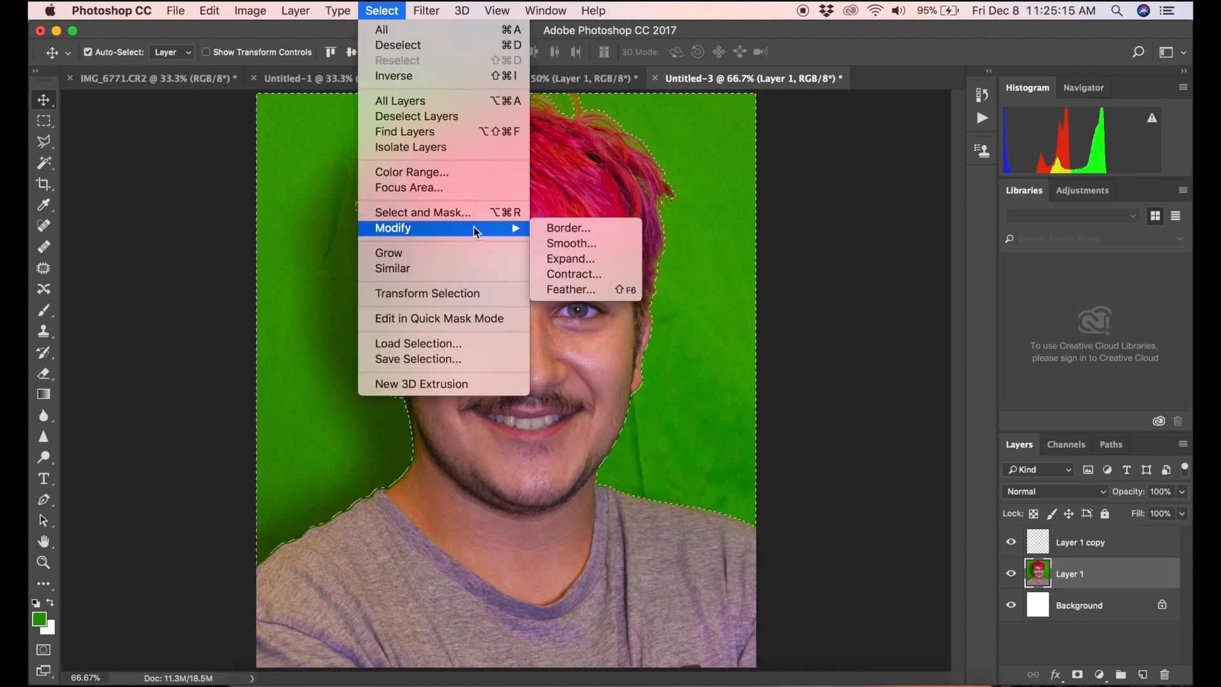
left_click(579, 253)
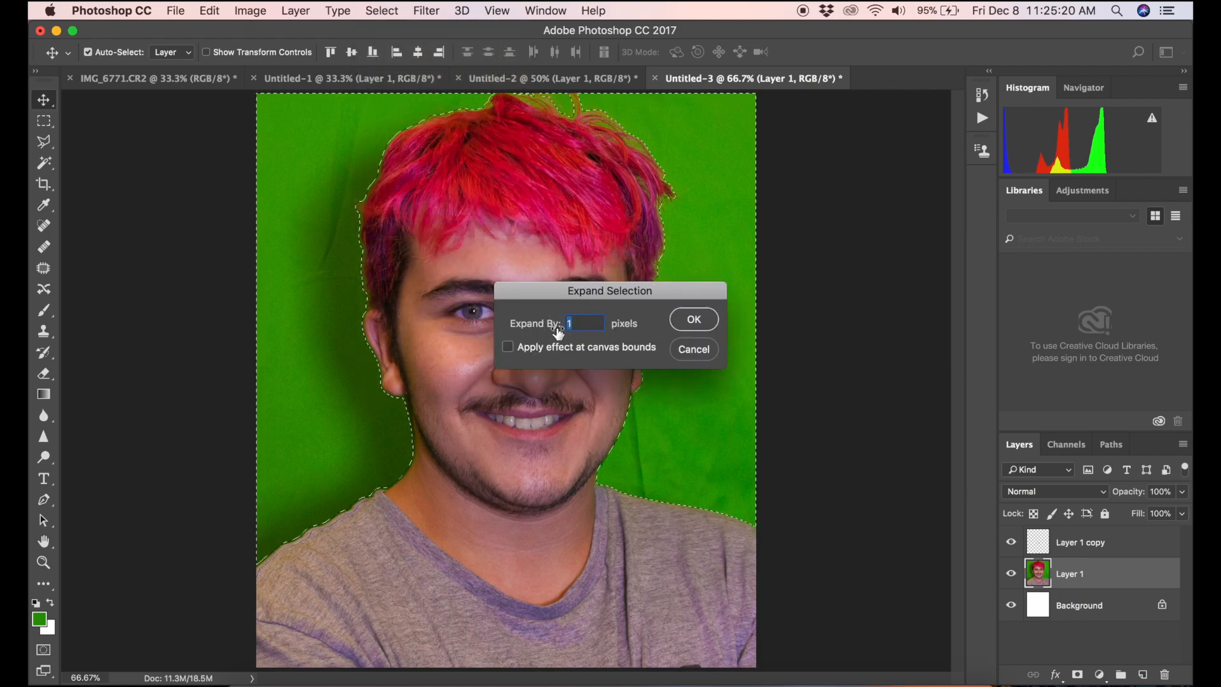
type("4")
key("Return")
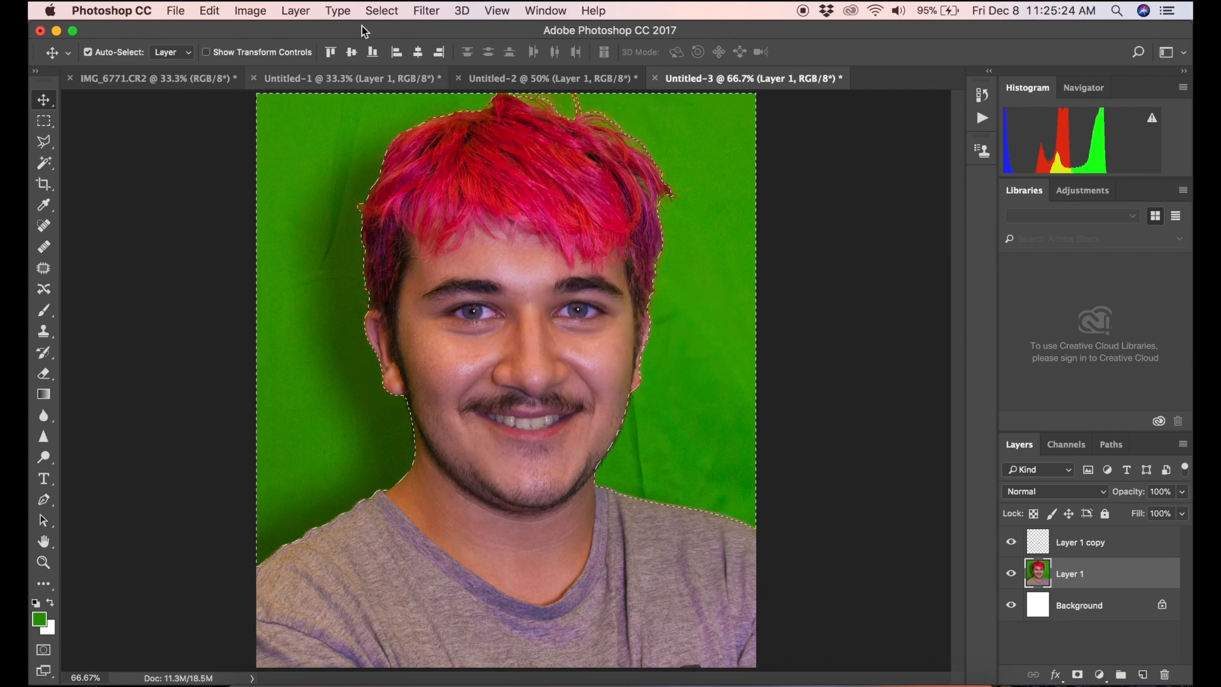
Try cutting the expanded background selection out of Layer 1, and undo the cut
left_click(212, 11)
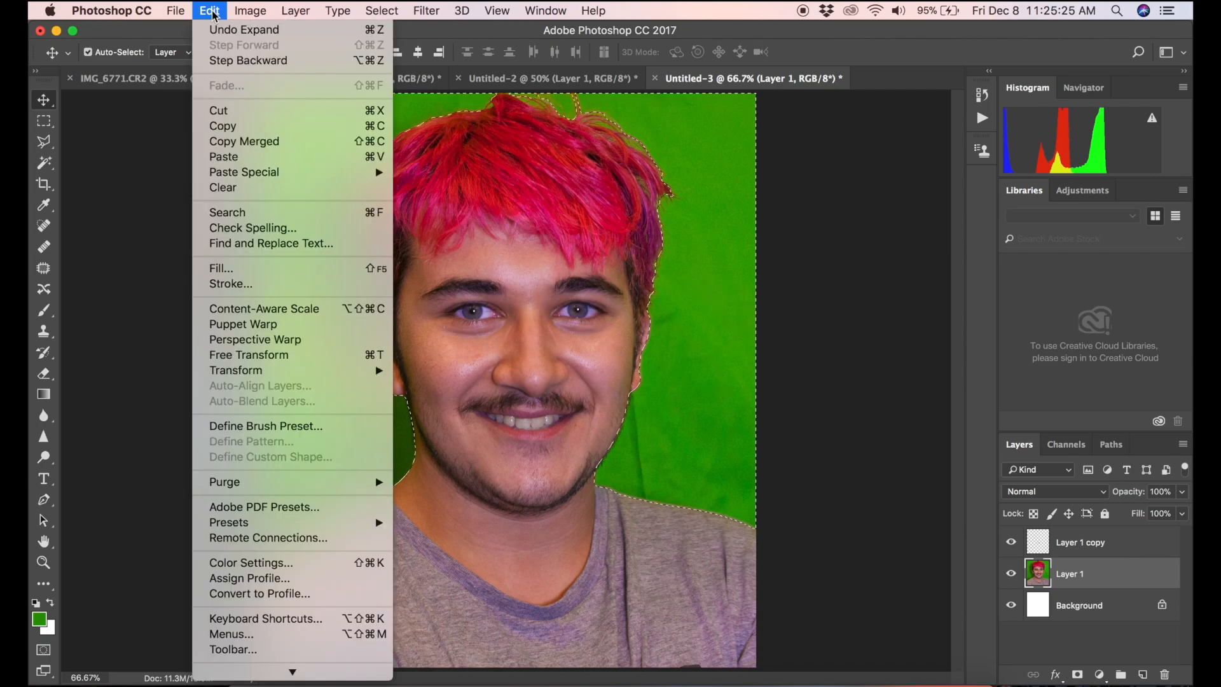
left_click(219, 111)
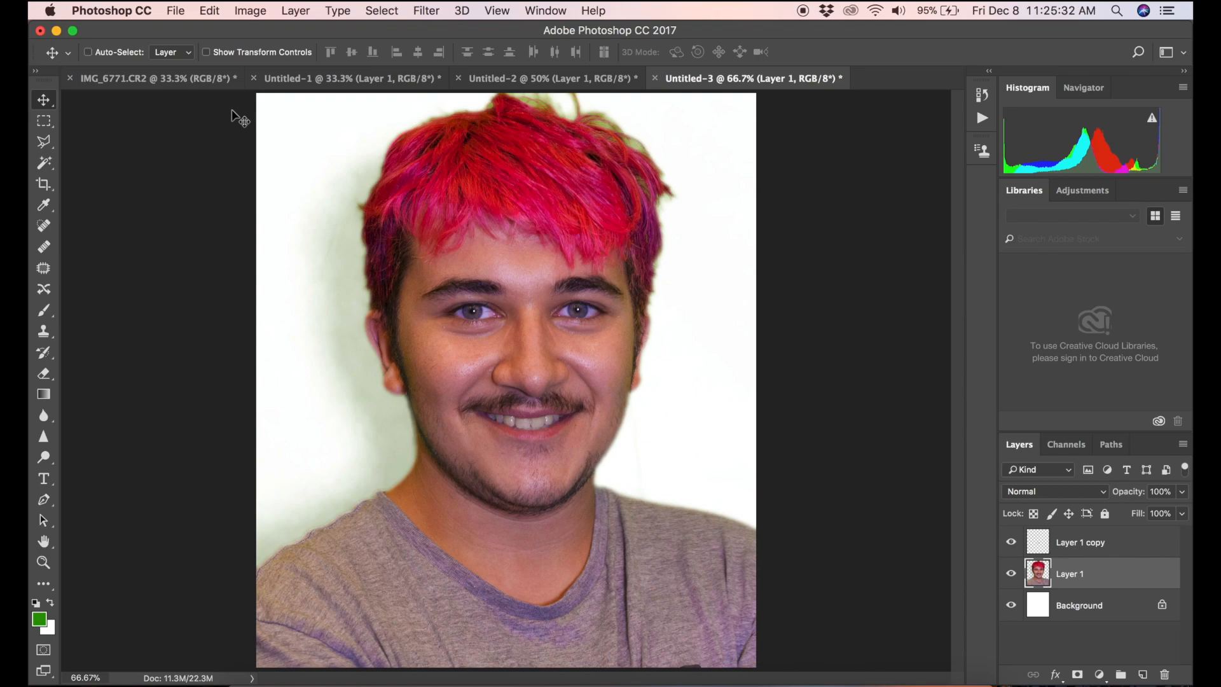
key("super+z")
Feather the expanded background selection with a radius of 2 pixels
left_click(382, 11)
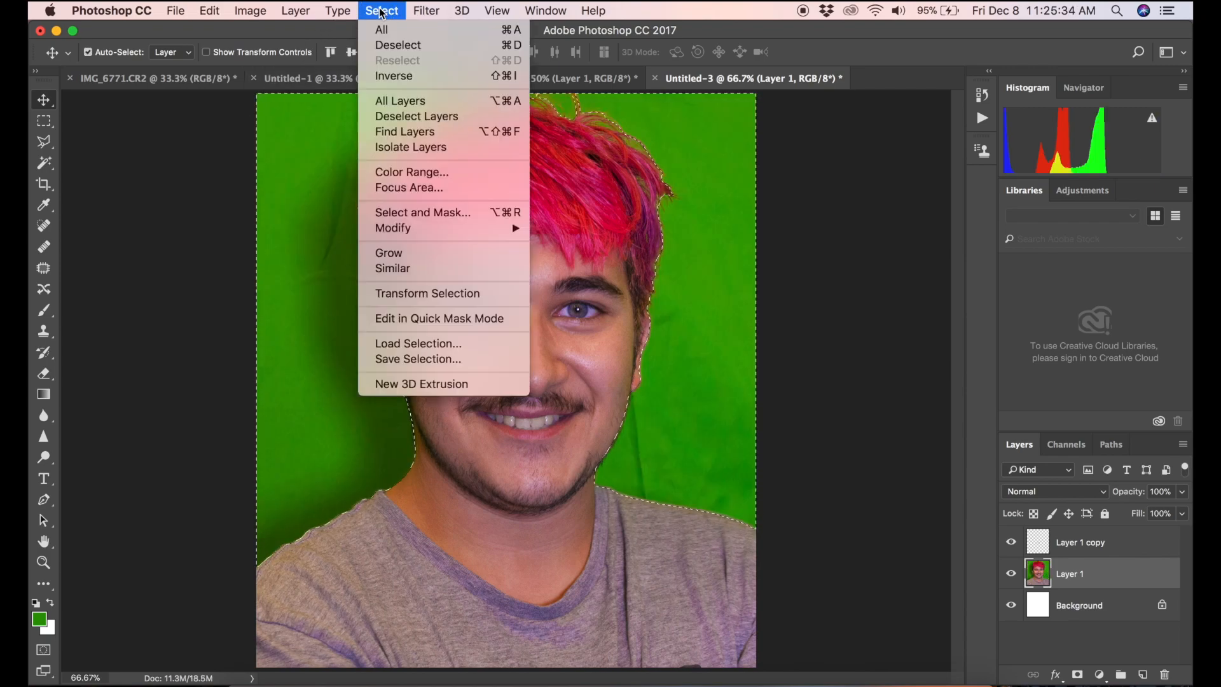
mouse_move(504, 227)
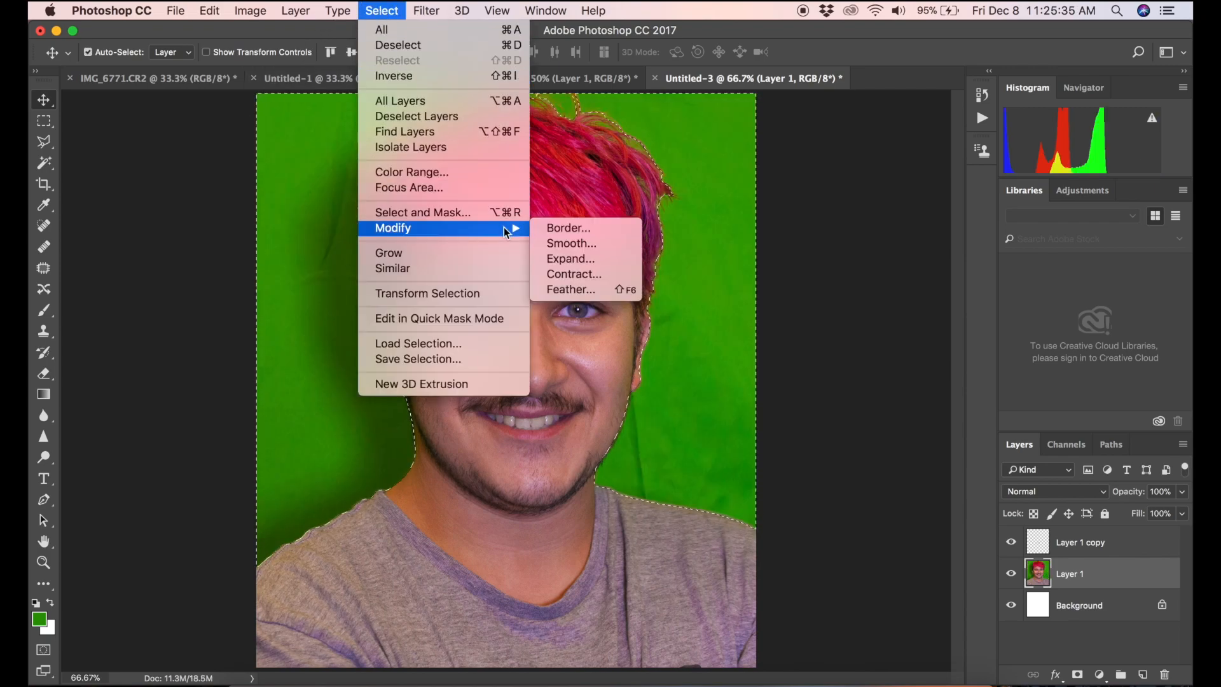
left_click(597, 287)
left_click(602, 327)
key("BackSpace")
type("2")
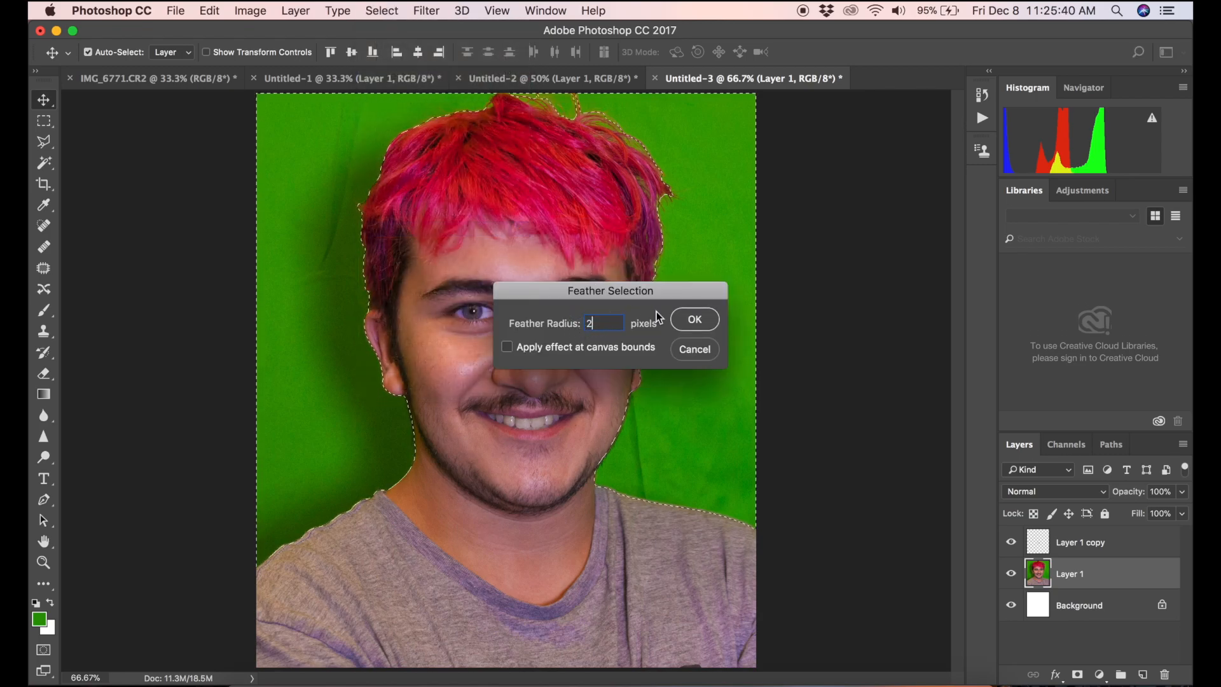
left_click(700, 319)
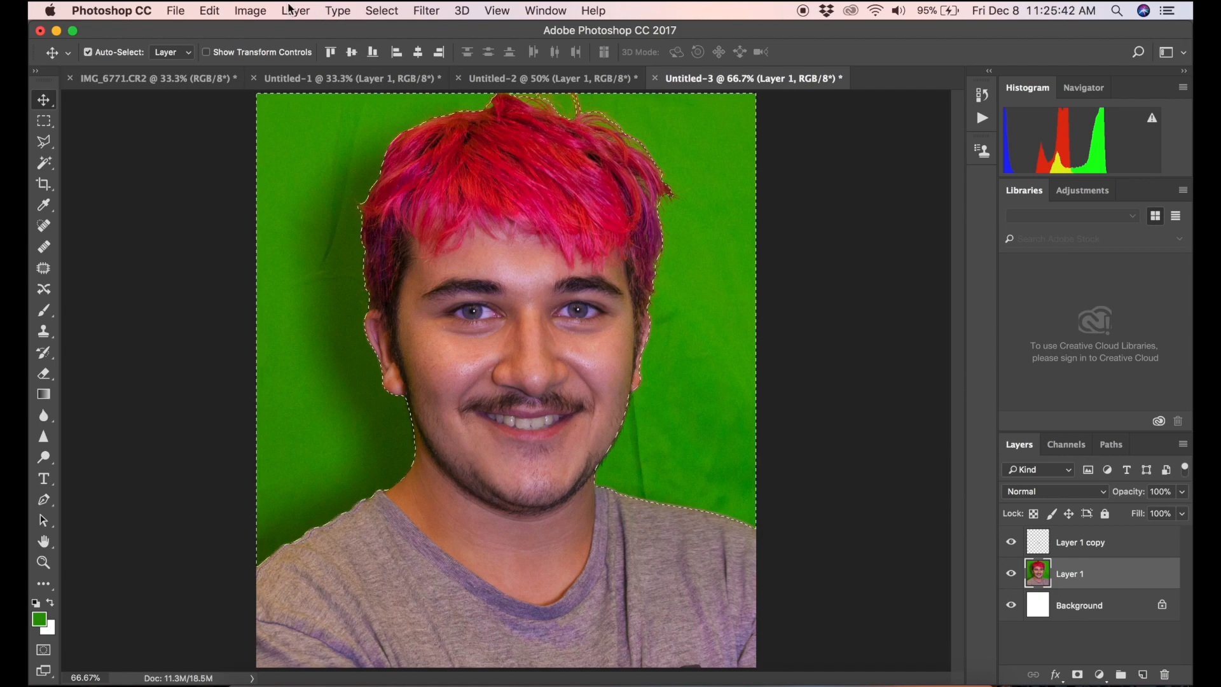
Try cutting the background with the 2-pixel feather out of Layer 1, and step back to before the cut
left_click(210, 11)
left_click(233, 110)
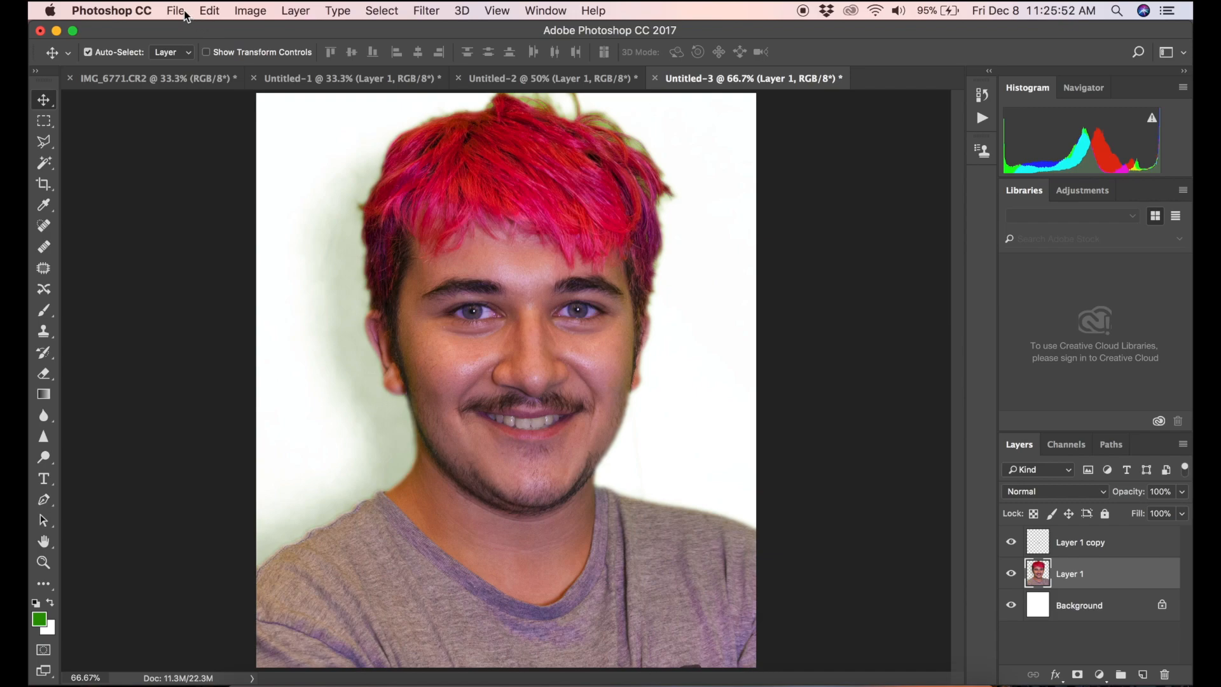
left_click(210, 11)
left_click(226, 62)
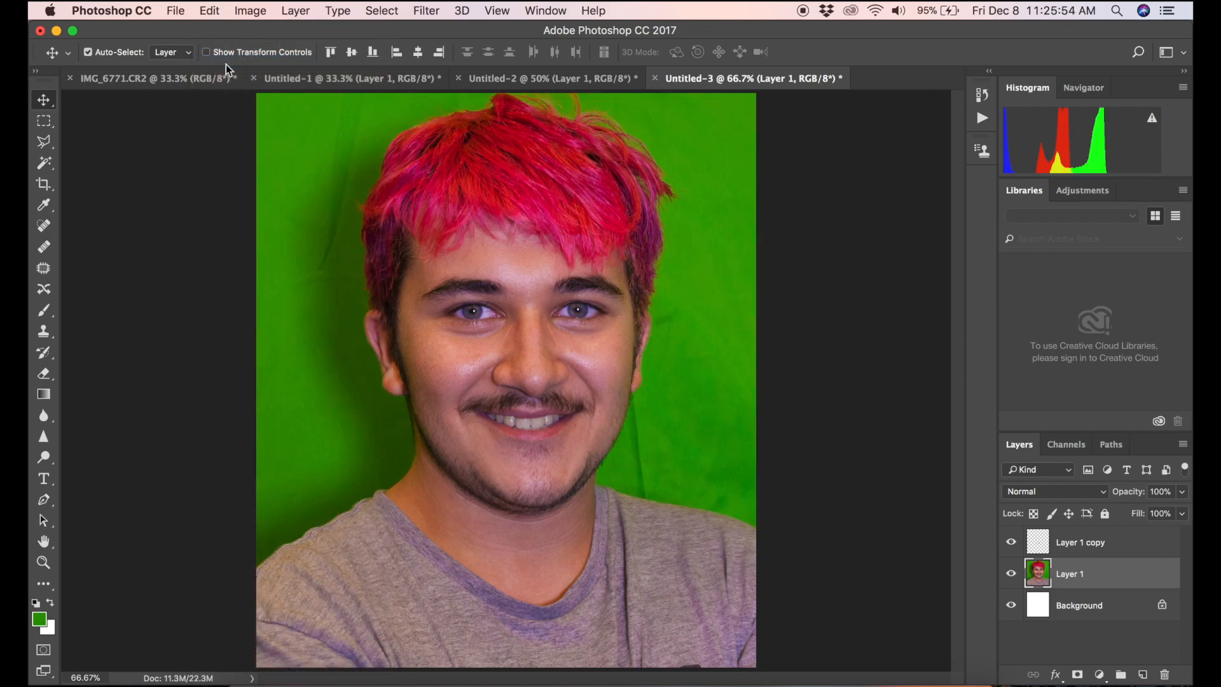
Feather the expanded background selection with a radius of 0.1 pixels
left_click(380, 11)
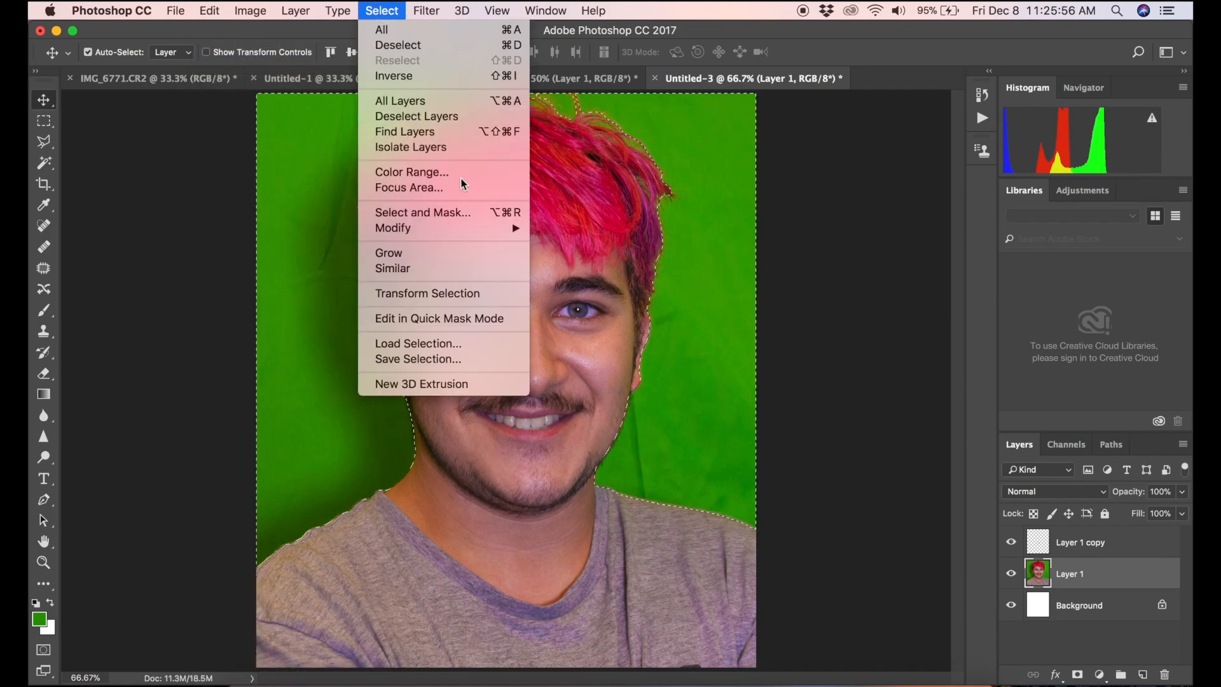
mouse_move(487, 231)
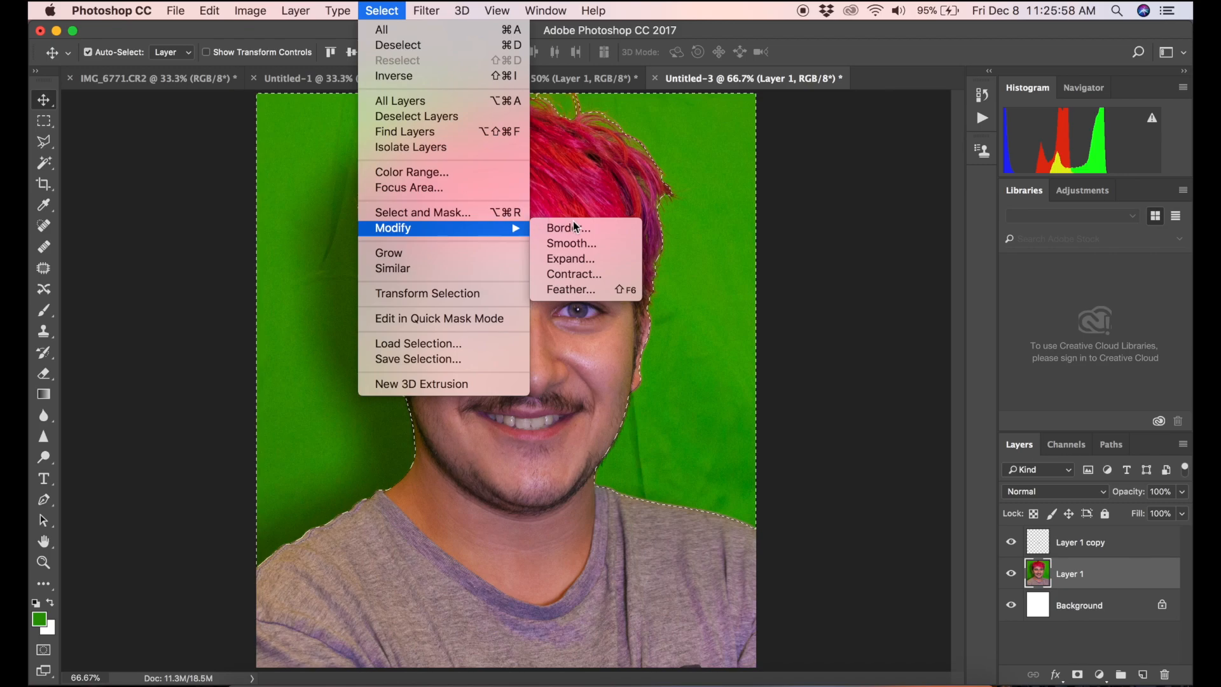
left_click(586, 290)
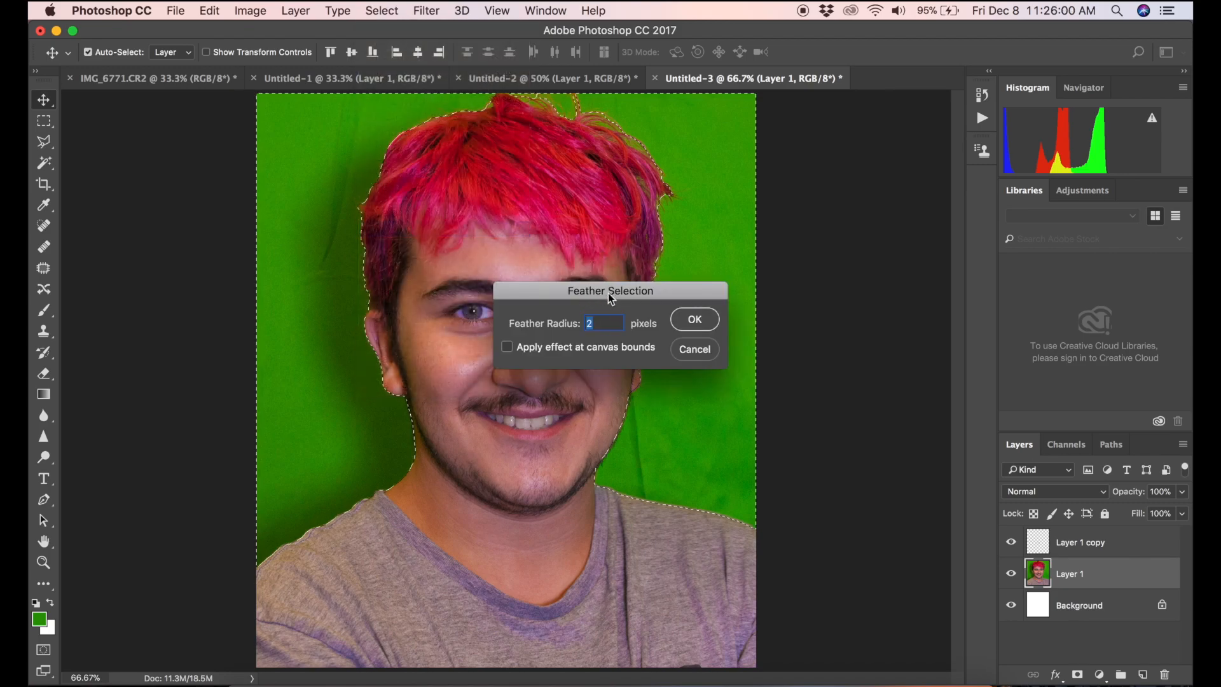
double_click(582, 321)
type("0")
left_click(701, 319)
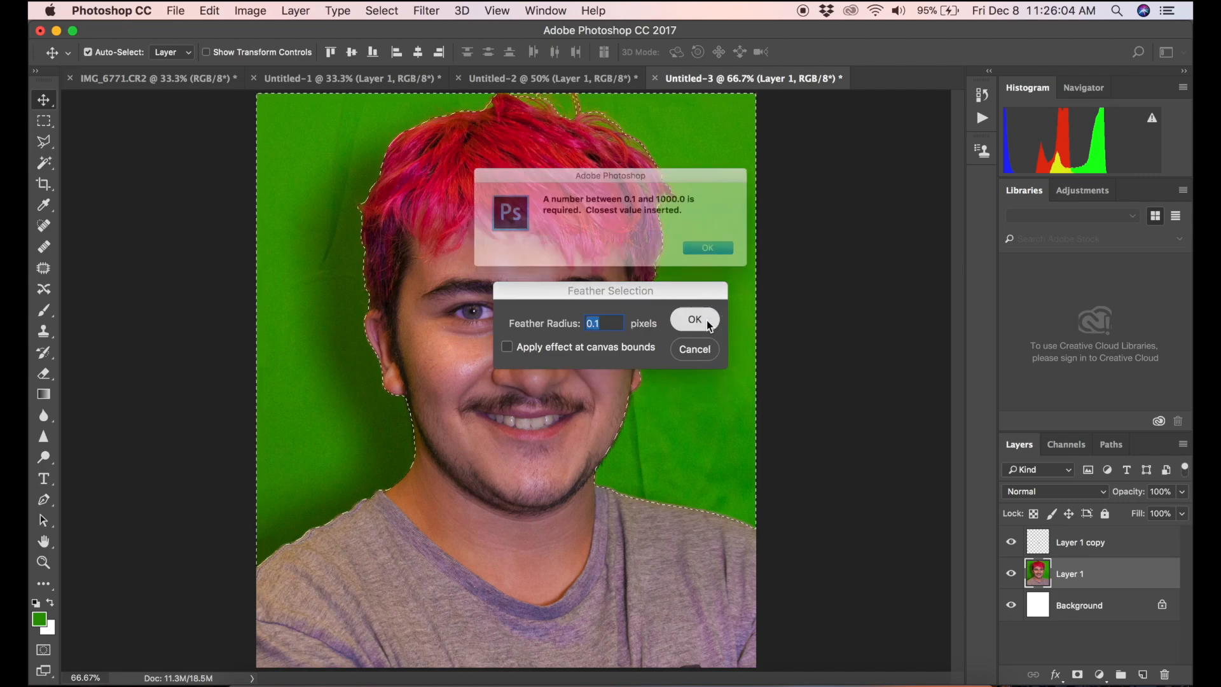
left_click(720, 251)
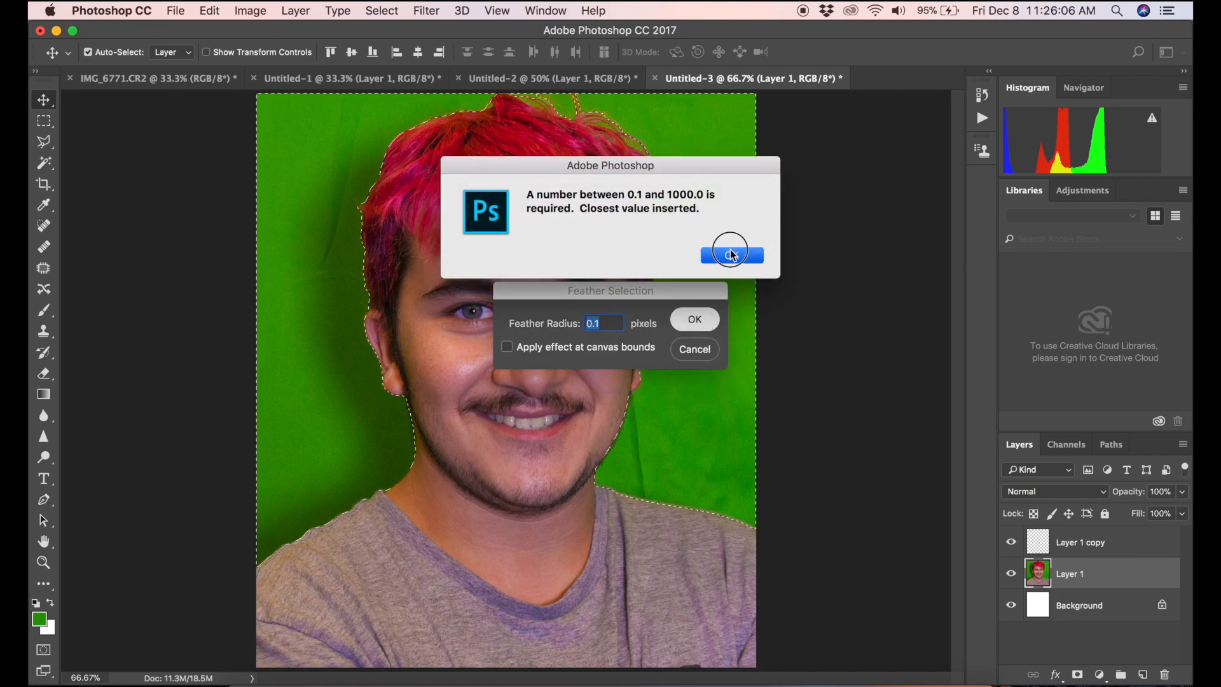
left_click(604, 323)
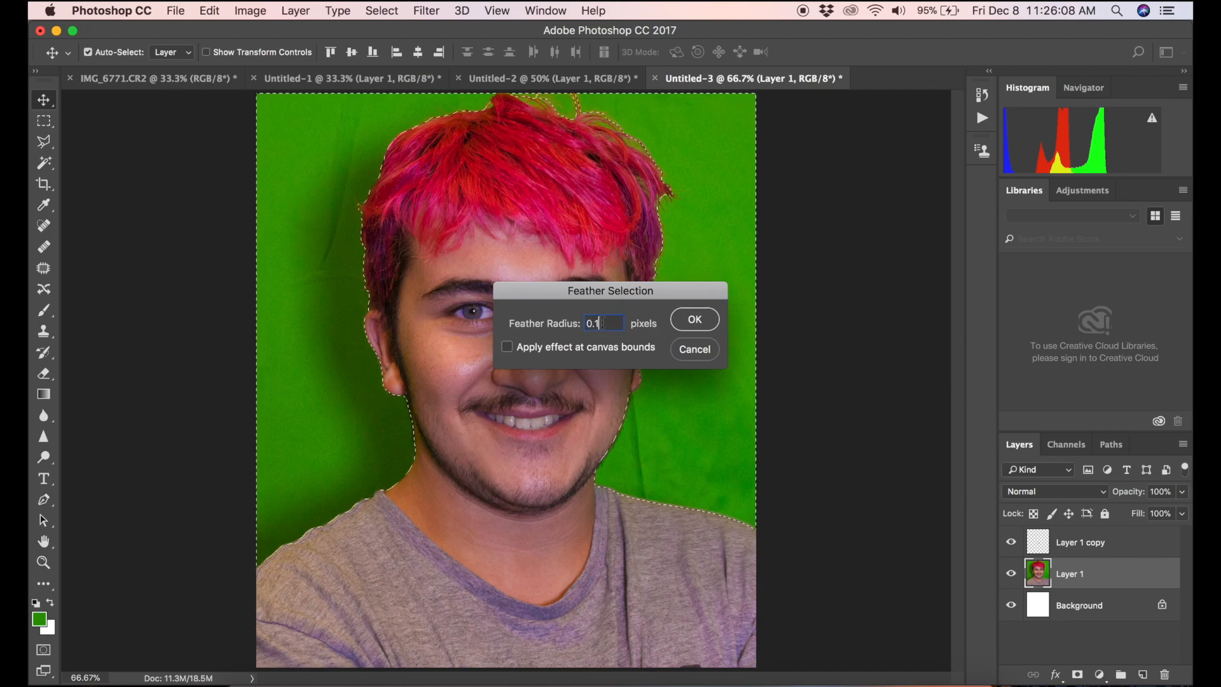
left_click(693, 319)
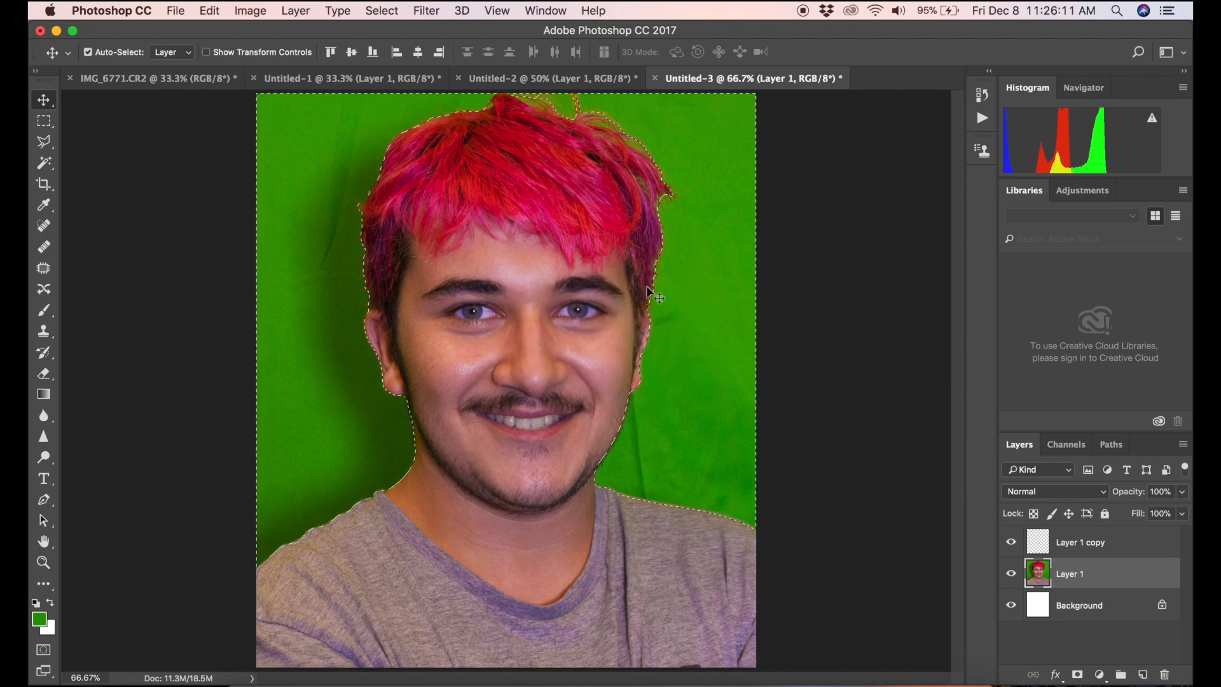
Try cutting the background with the 0.1-pixel feather out of Layer 1, and step back to before the cut
left_click(209, 10)
left_click(245, 112)
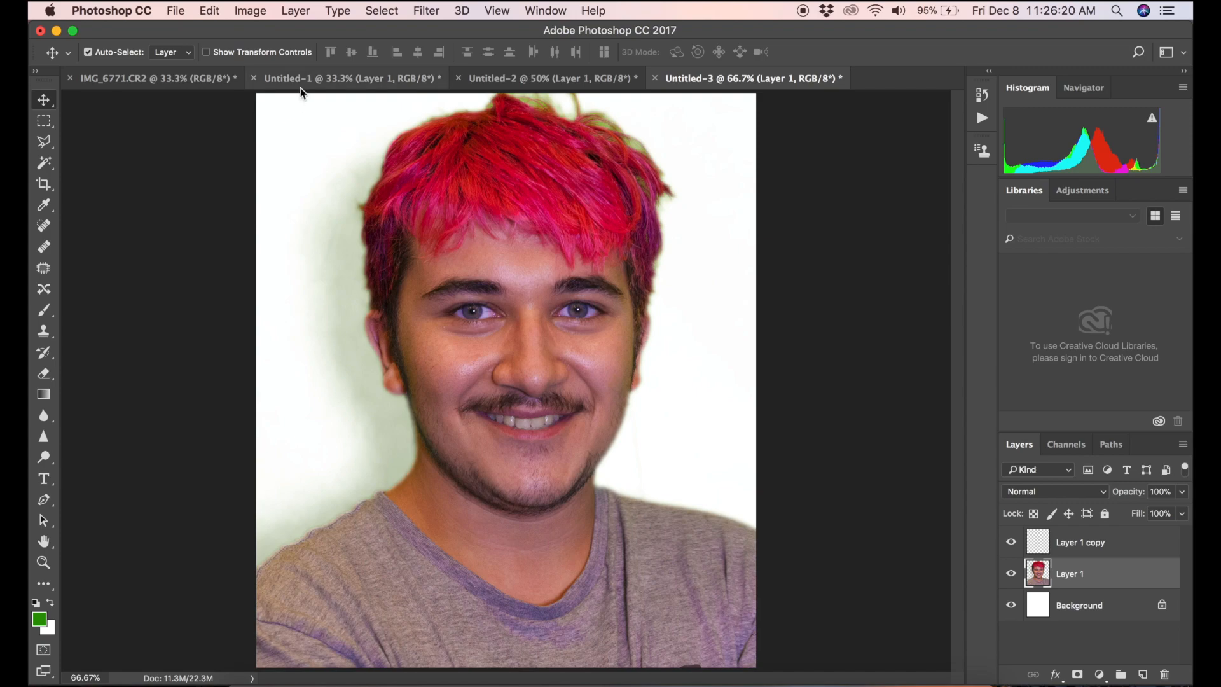
left_click(210, 11)
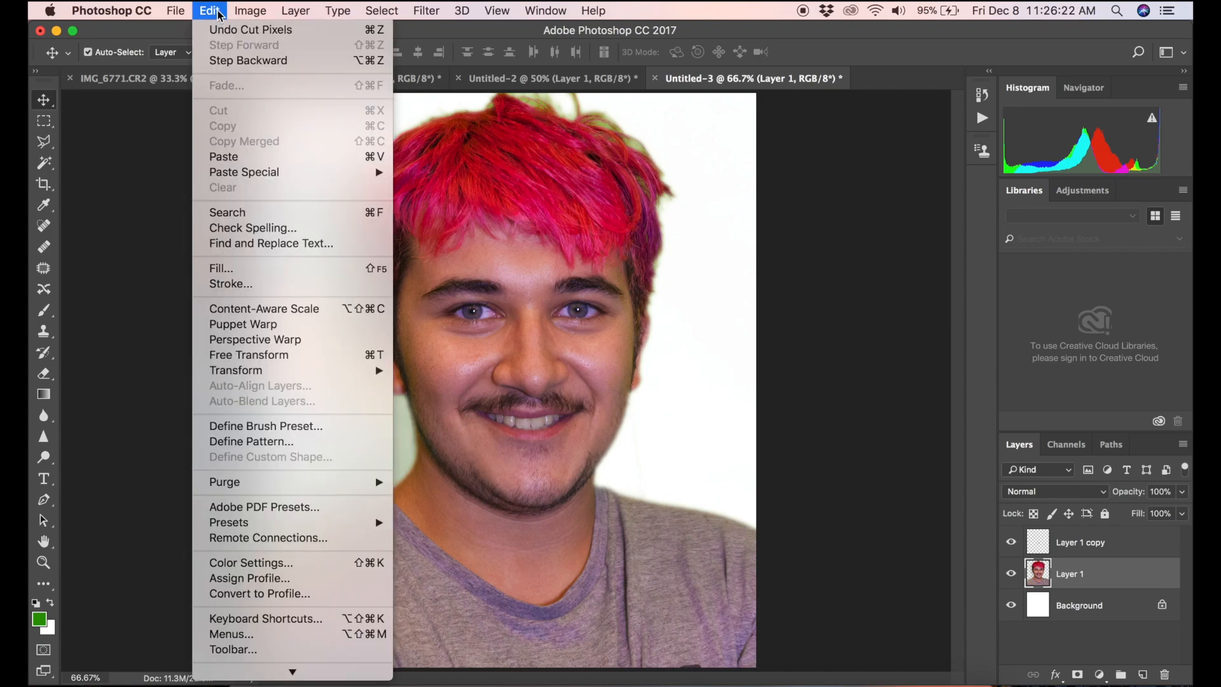
left_click(221, 60)
Step back through the latest modifications of the background selection
left_click(211, 11)
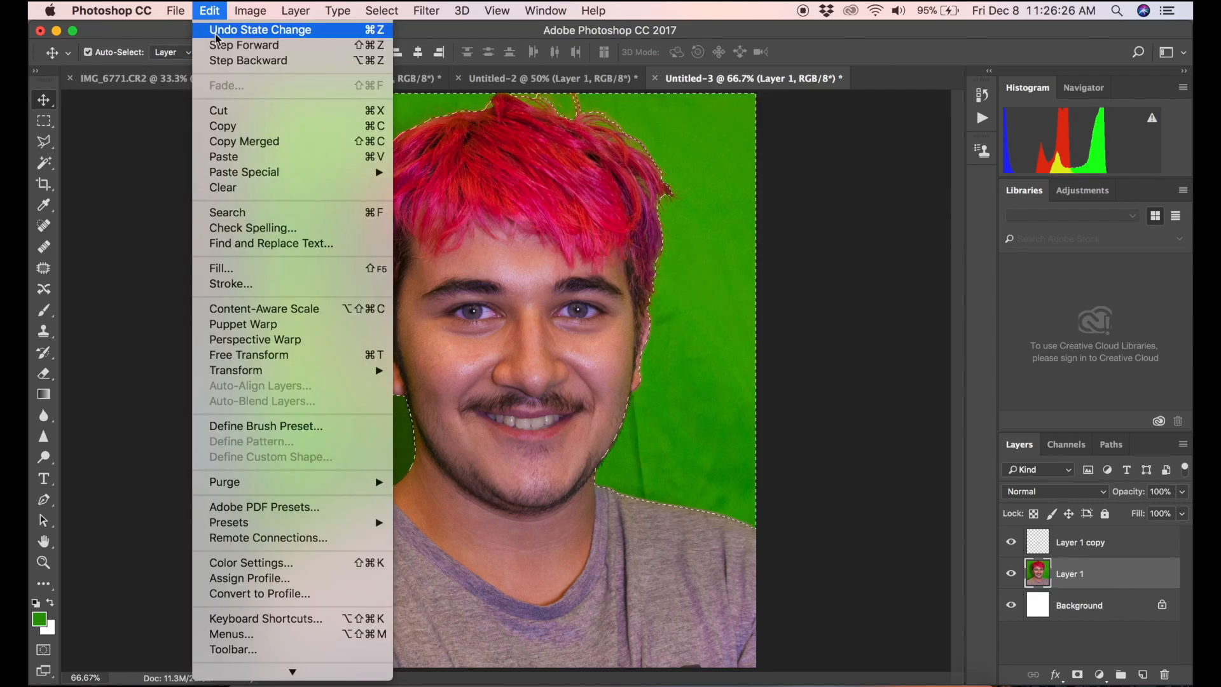
left_click(226, 61)
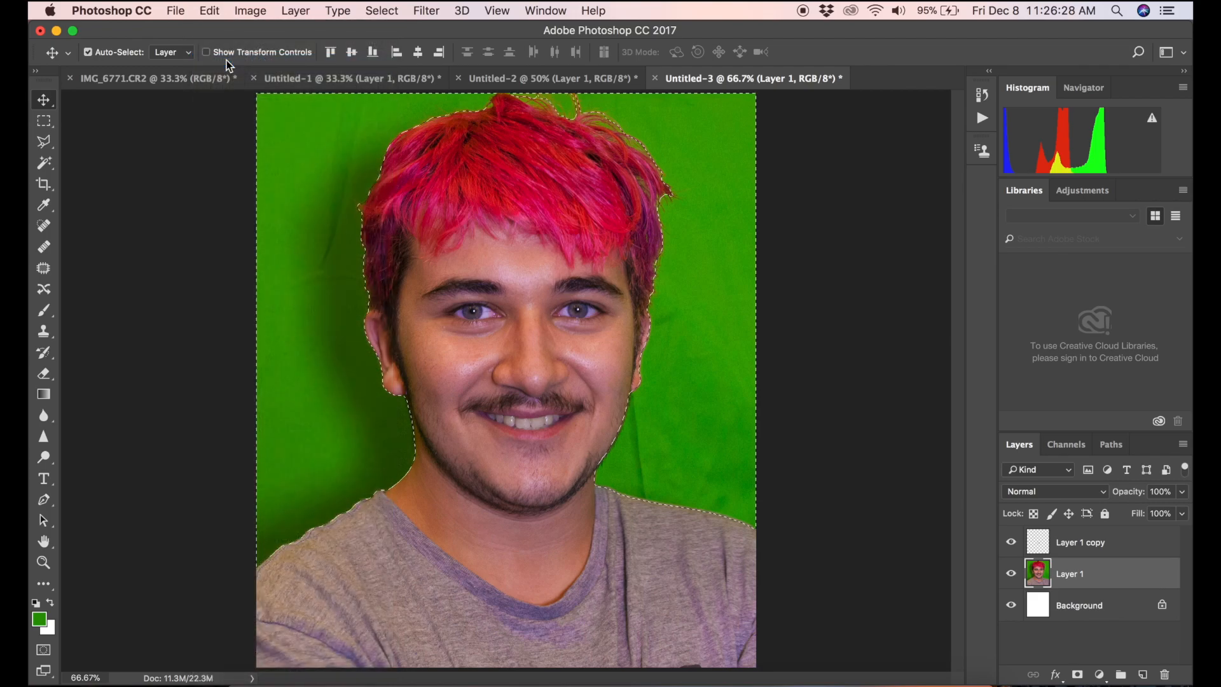
left_click(207, 13)
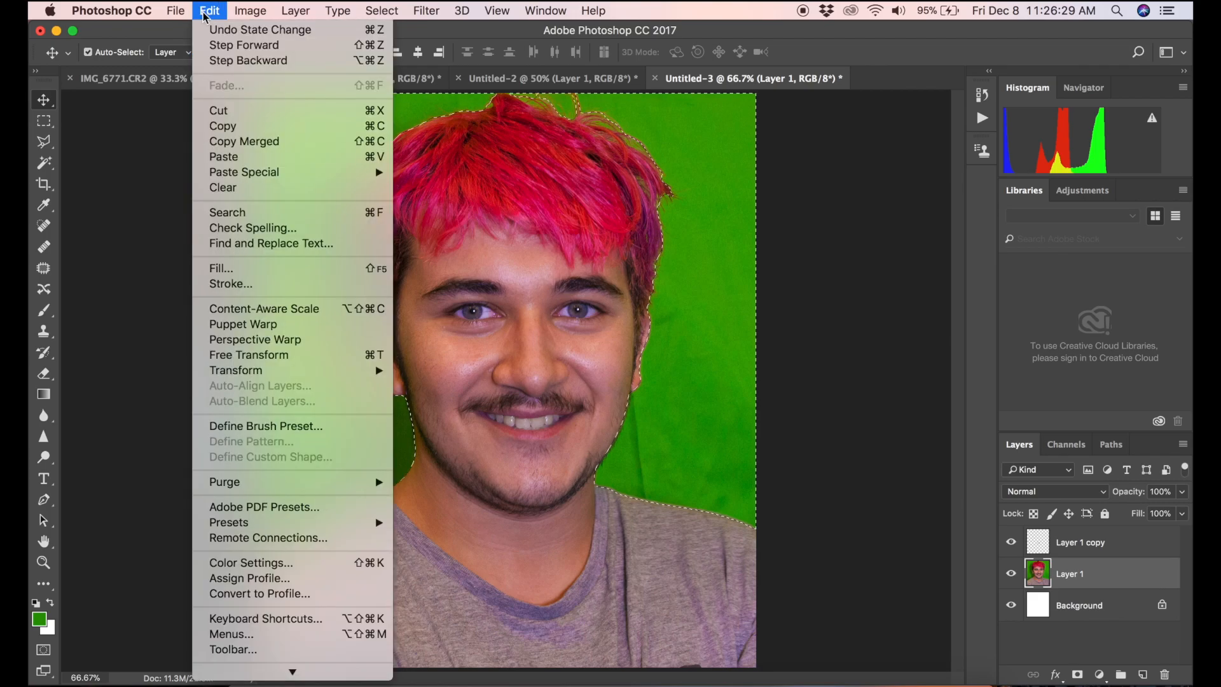
left_click(228, 62)
left_click(213, 14)
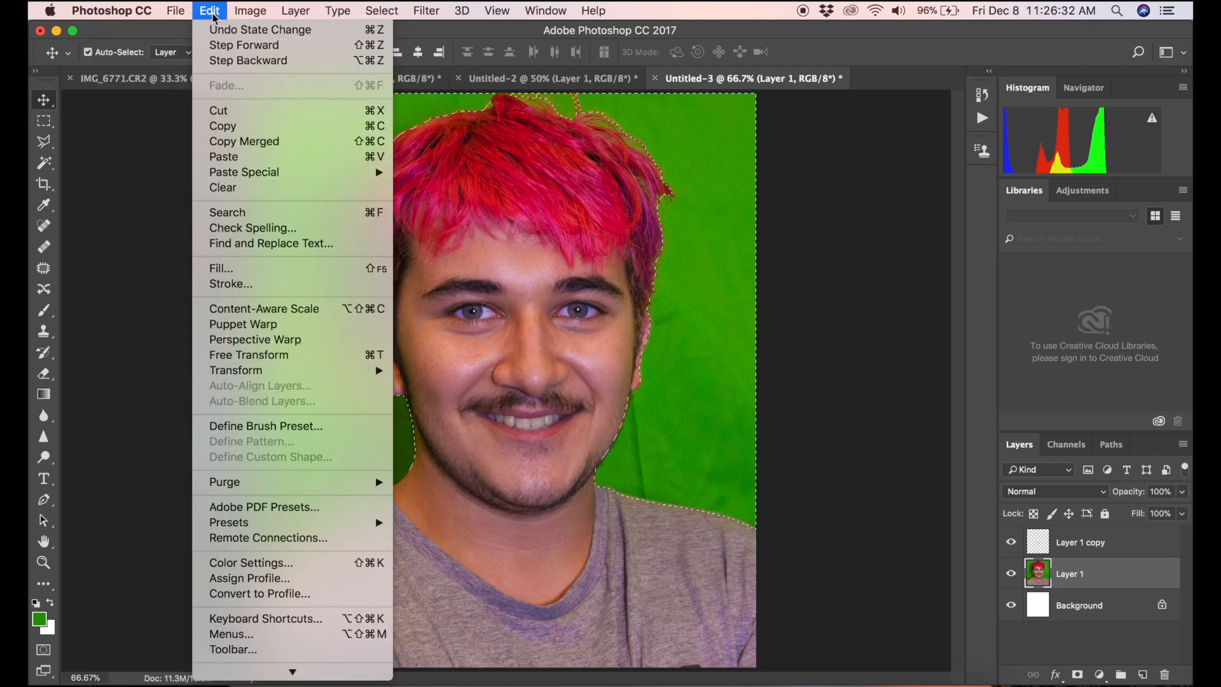
left_click(234, 61)
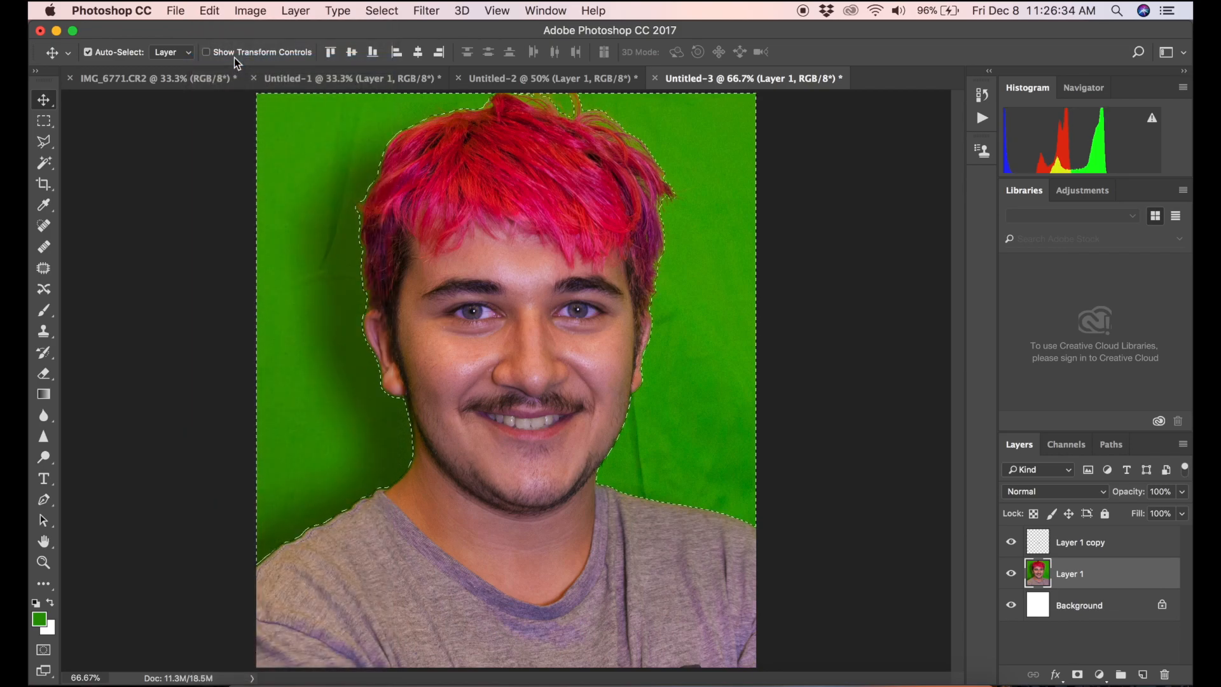
Try cutting the background out of Layer 1 with the reverted selection, and step back past the cut
left_click(212, 12)
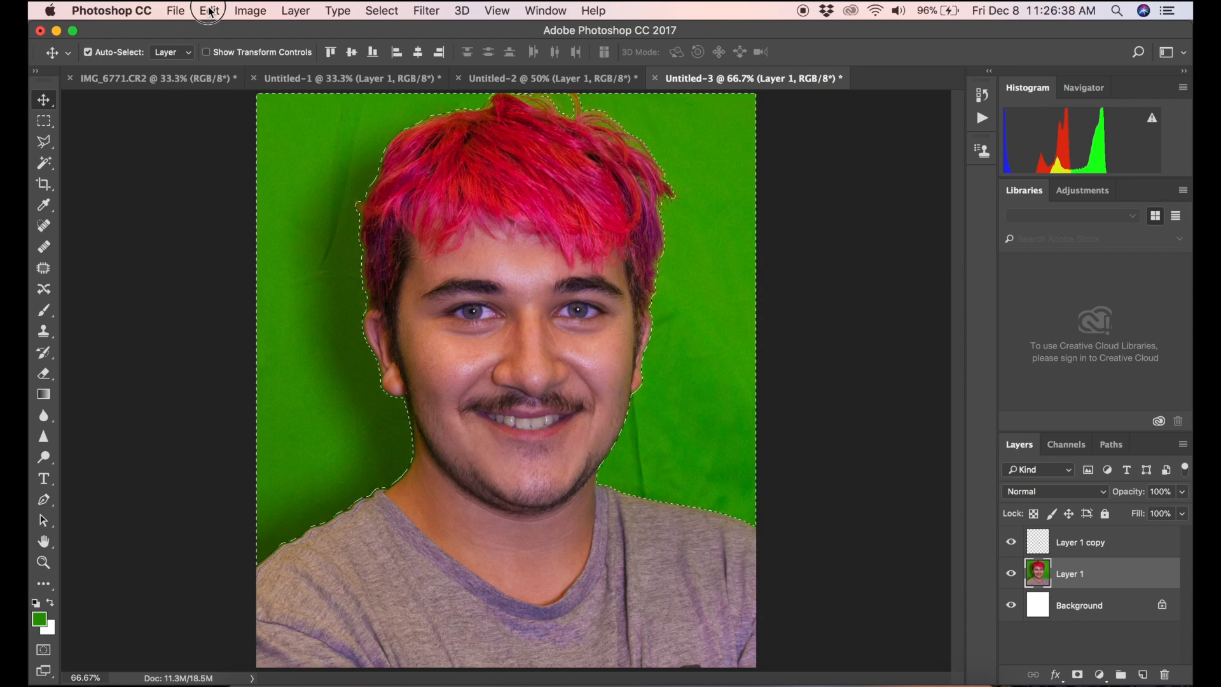
left_click(222, 110)
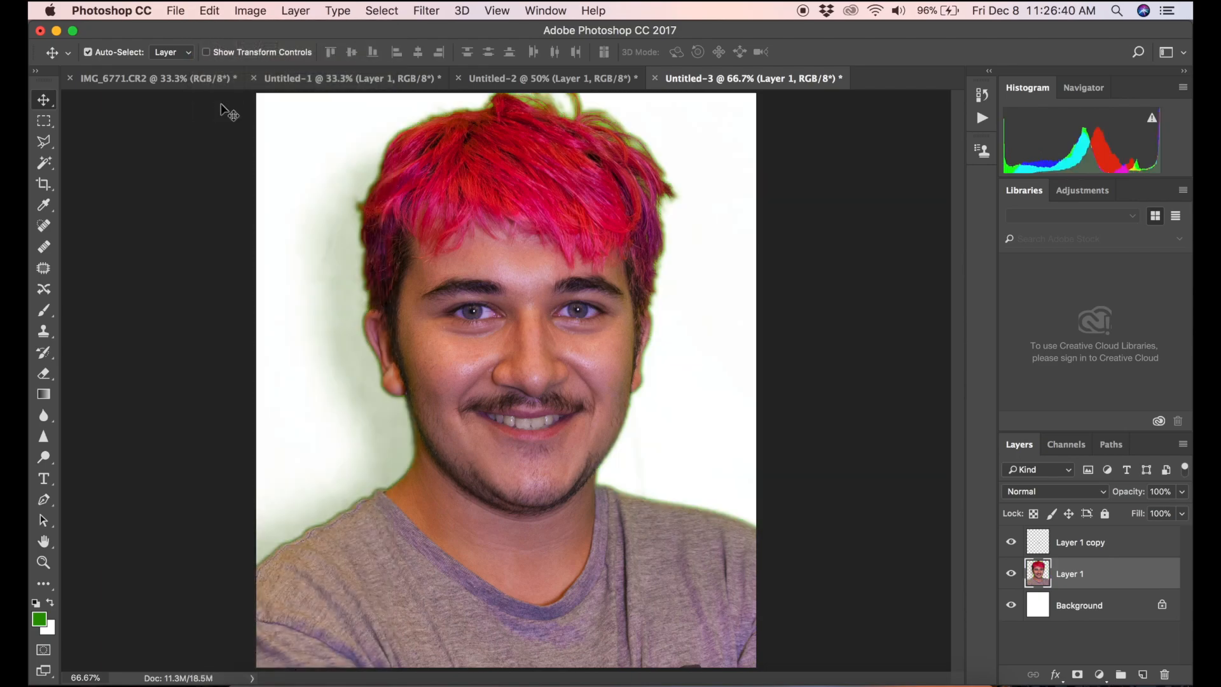
left_click(212, 11)
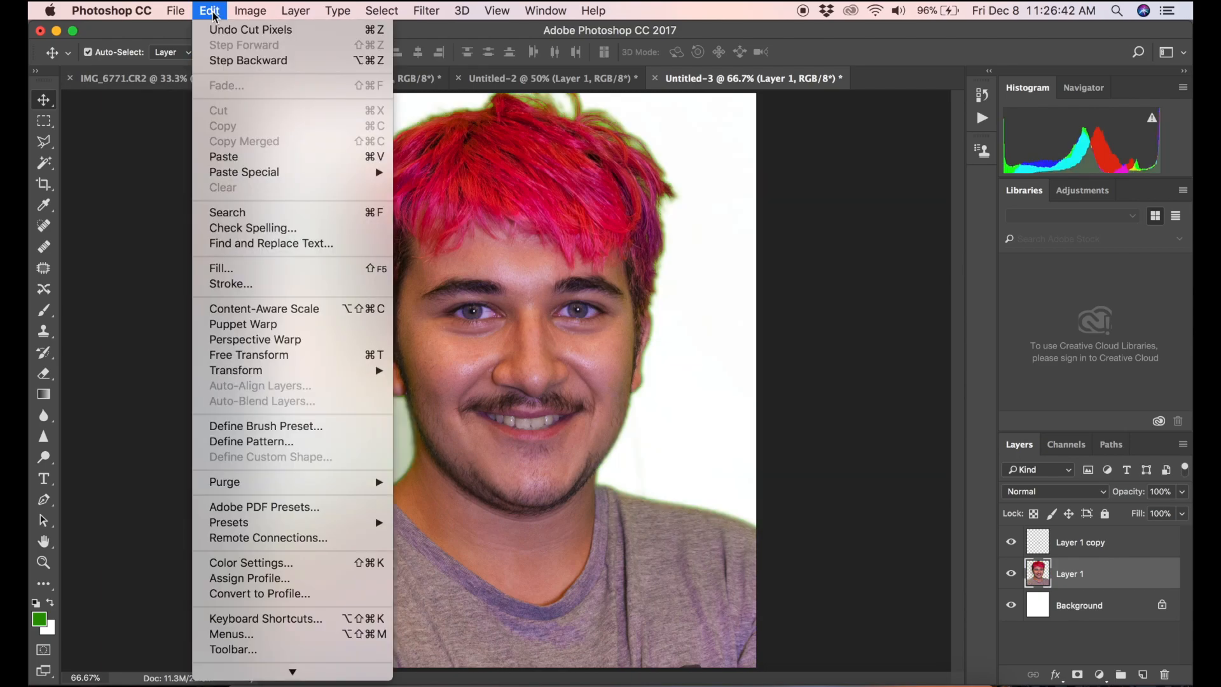
left_click(225, 59)
left_click(207, 13)
left_click(217, 60)
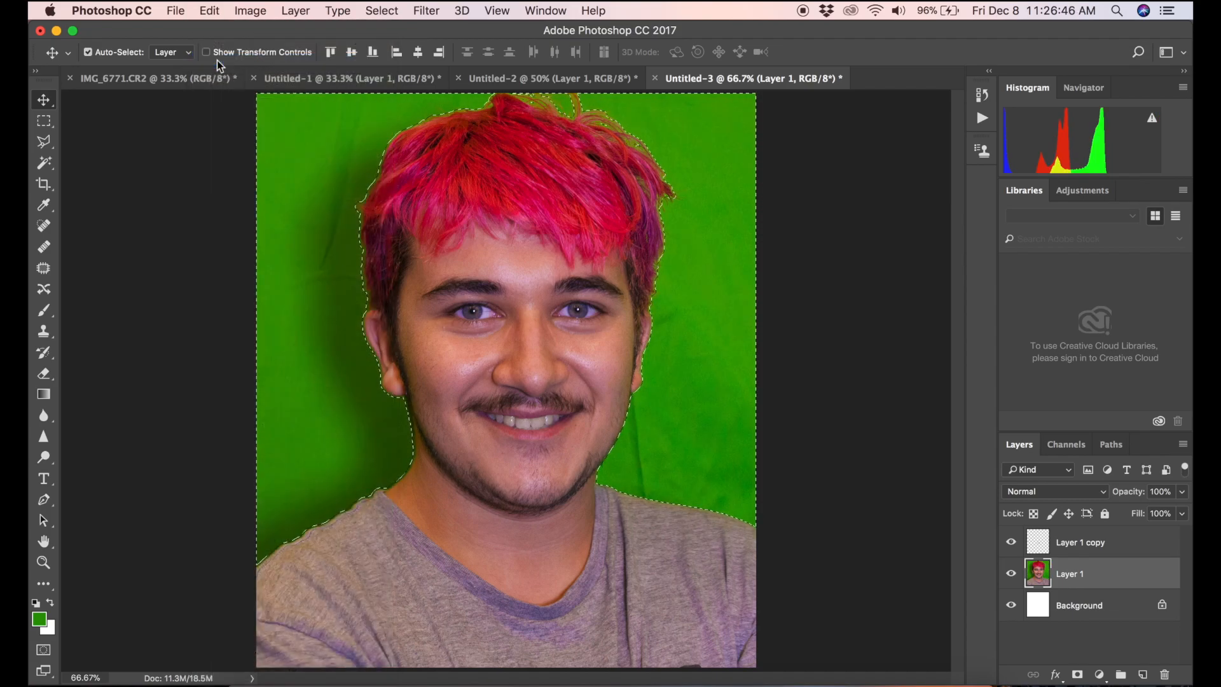
Step back through the remaining selection changes to before the green background was selected
left_click(206, 18)
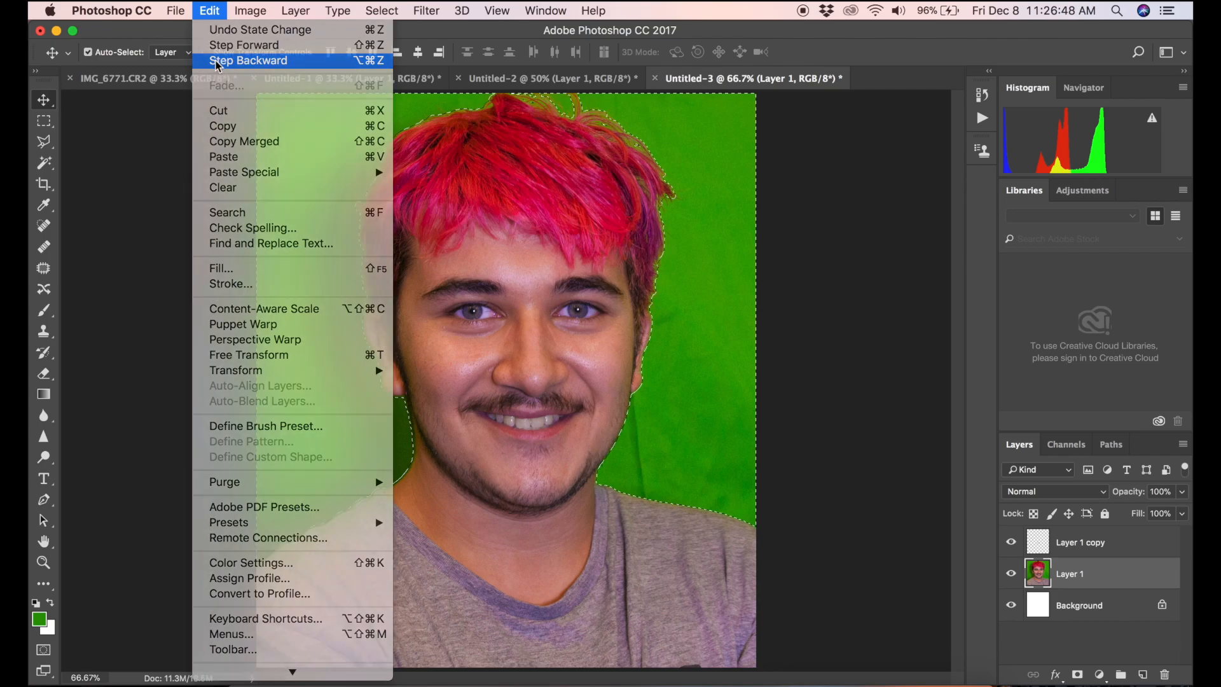
left_click(215, 59)
left_click(210, 11)
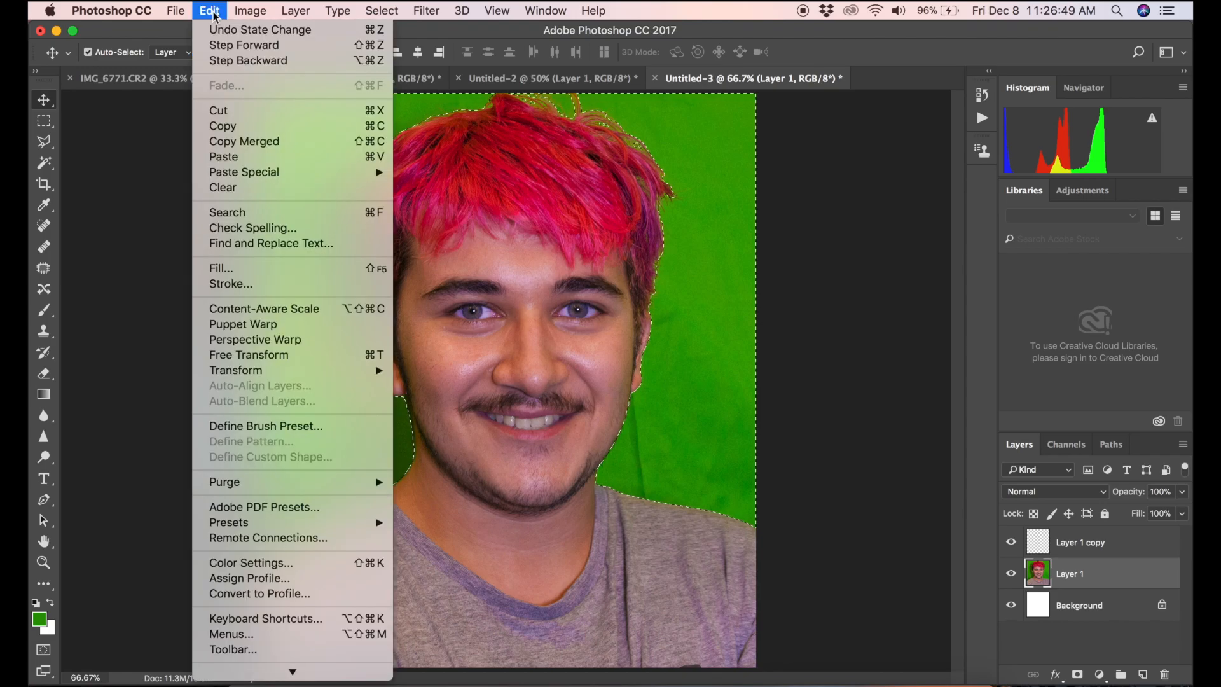
left_click(227, 57)
left_click(210, 11)
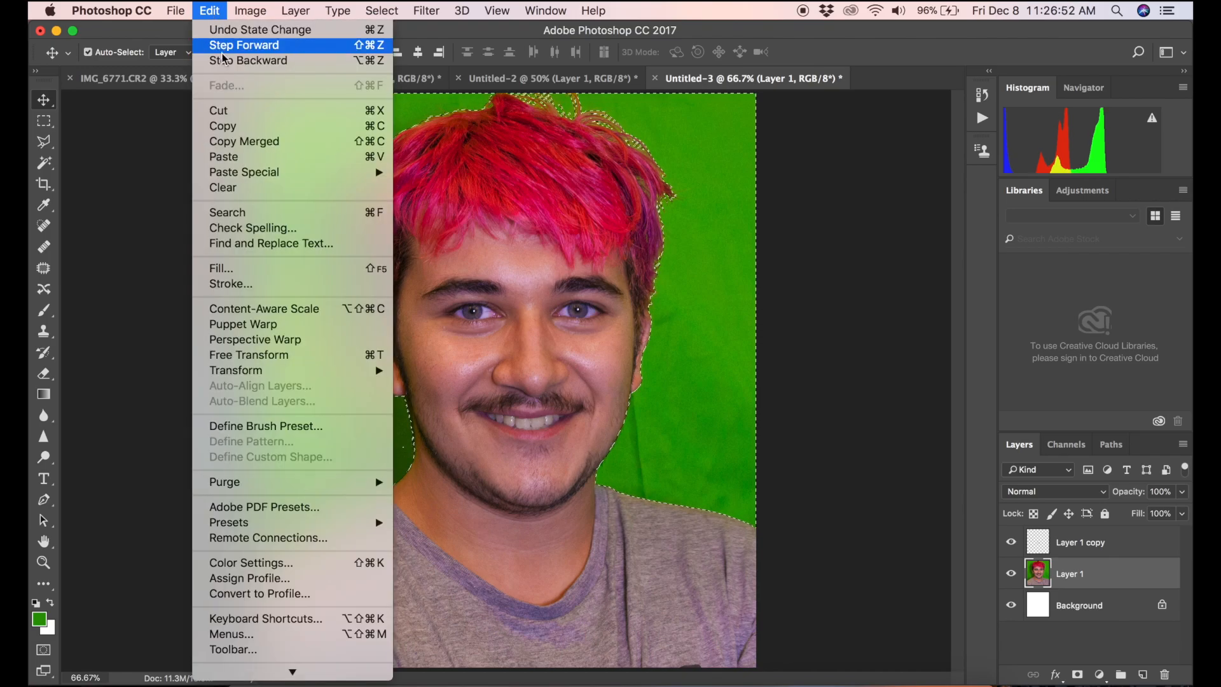
left_click(227, 61)
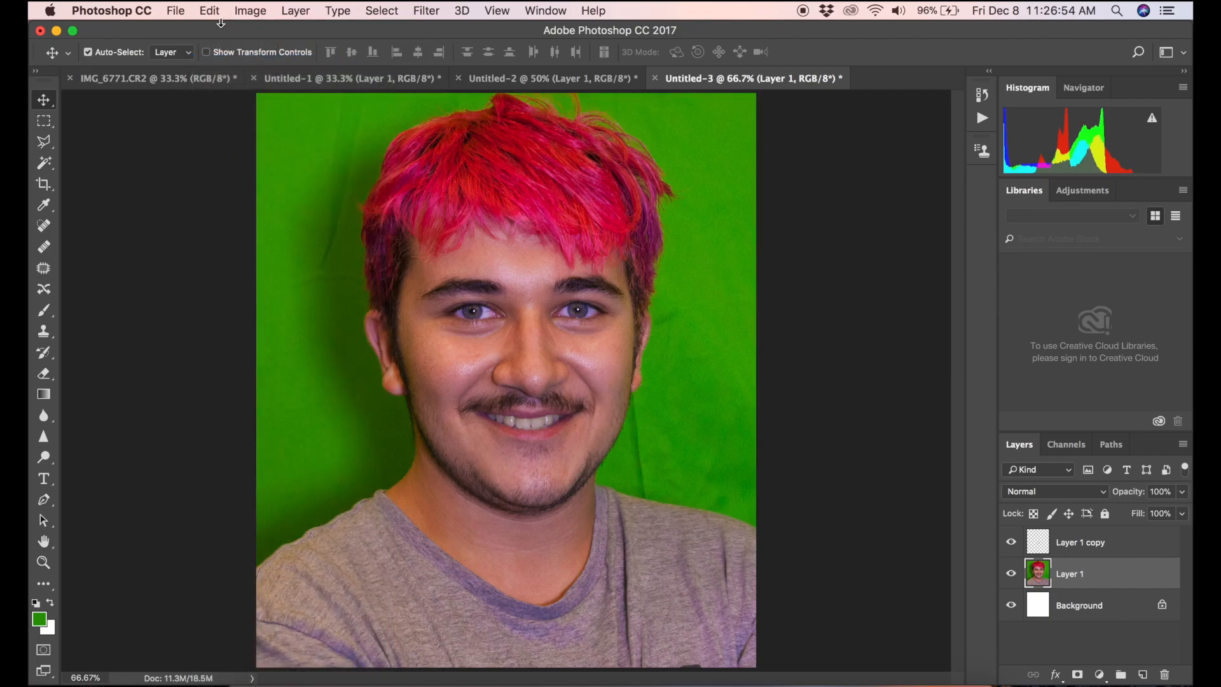
Select the green background of Layer 1 with Color Range, using sampled colors and a fuzziness of 200
left_click(212, 11)
left_click(214, 11)
left_click(254, 11)
mouse_move(338, 10)
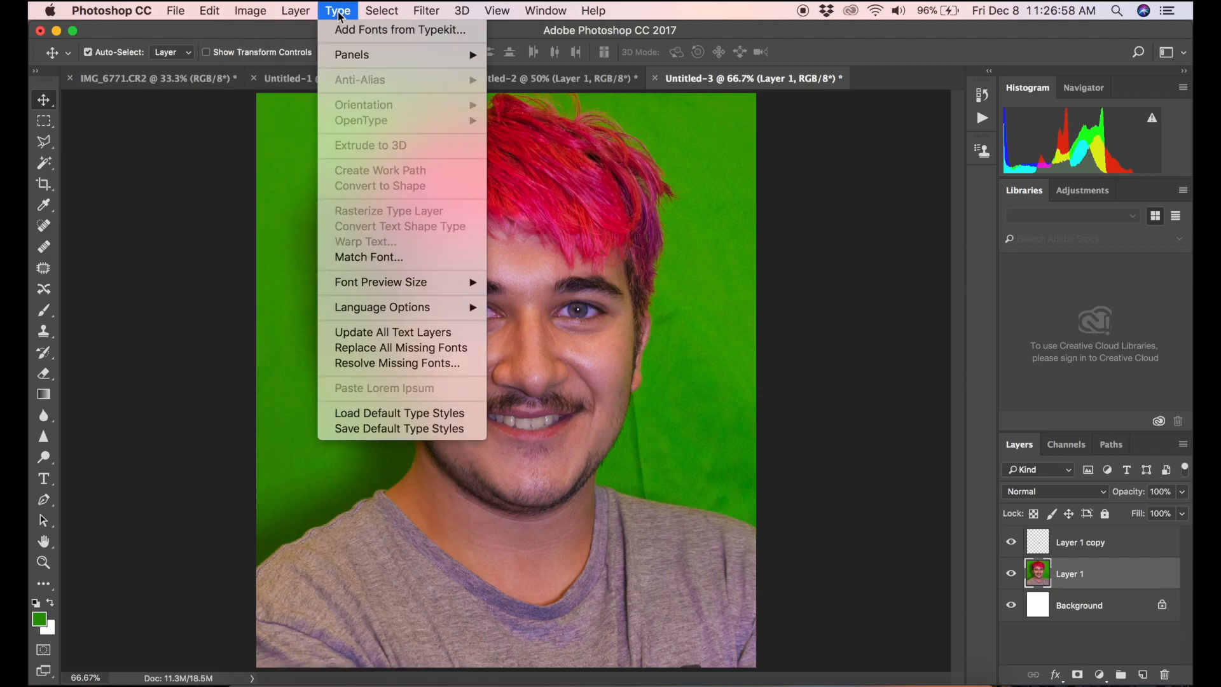
mouse_move(389, 13)
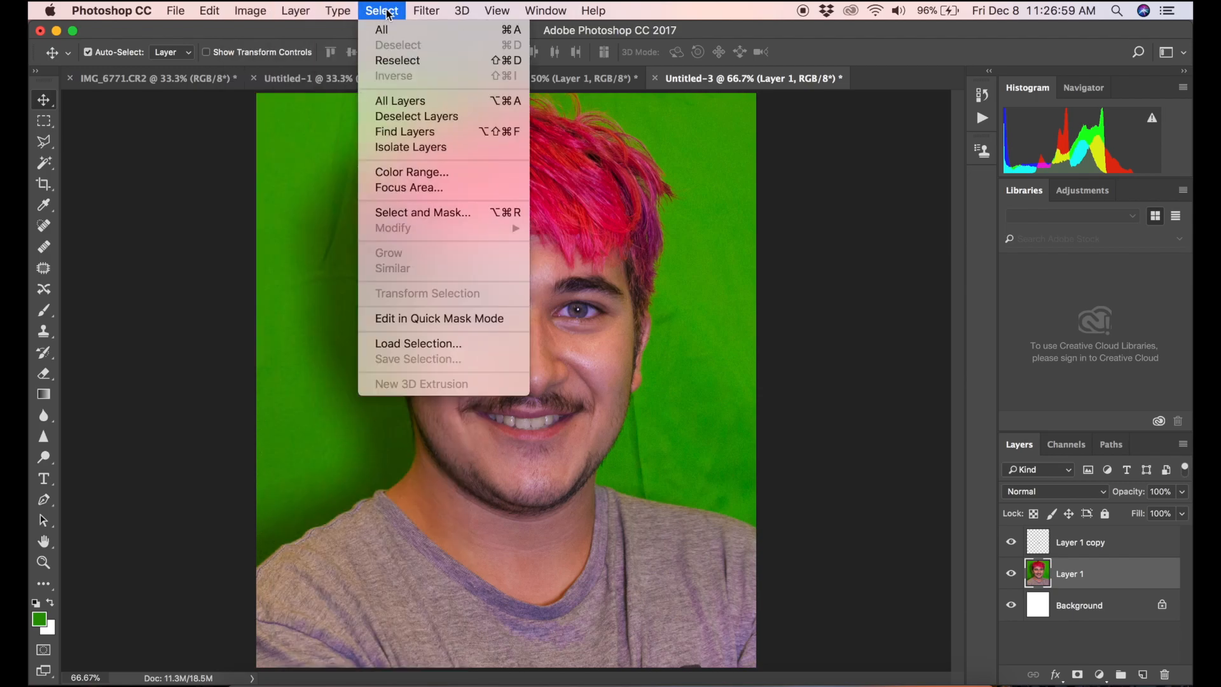
left_click(437, 165)
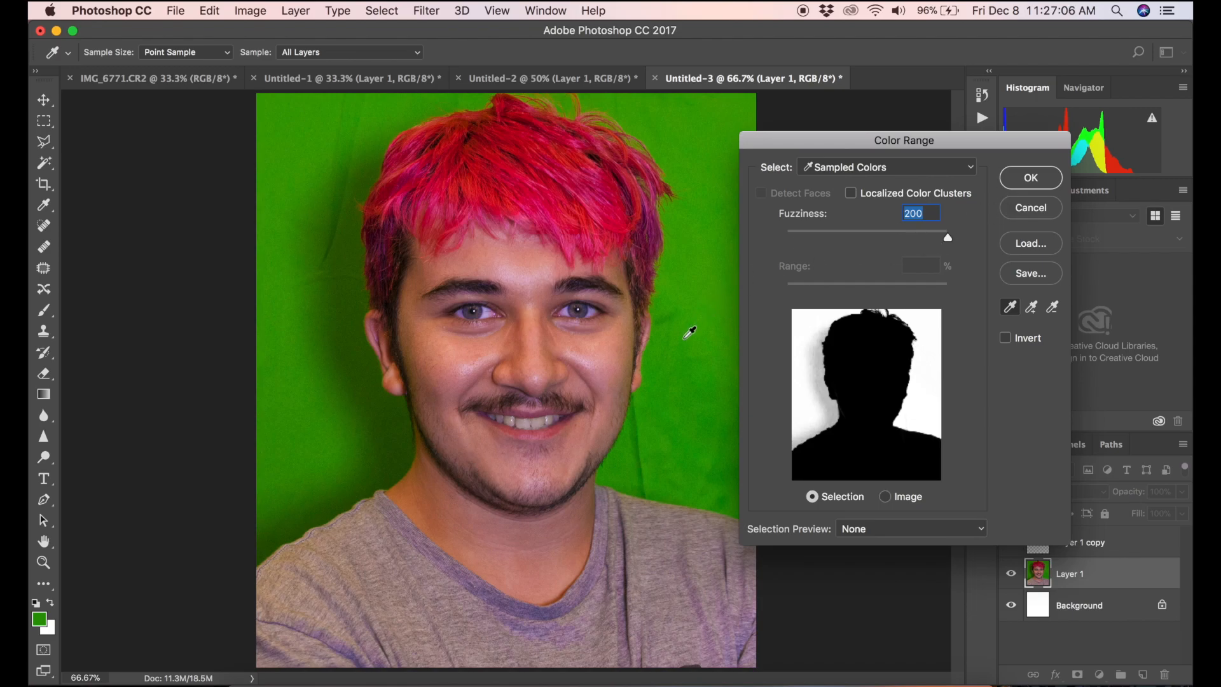
left_click(1031, 179)
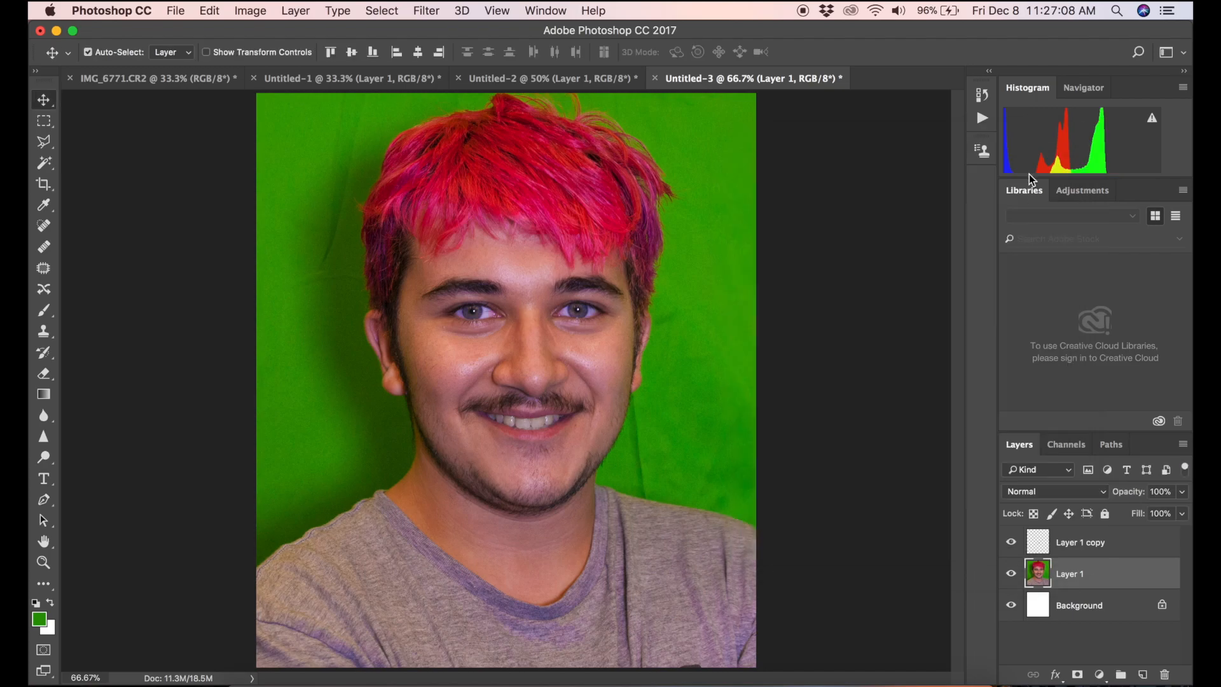
Expand the new green background selection by 3 pixels
left_click(384, 11)
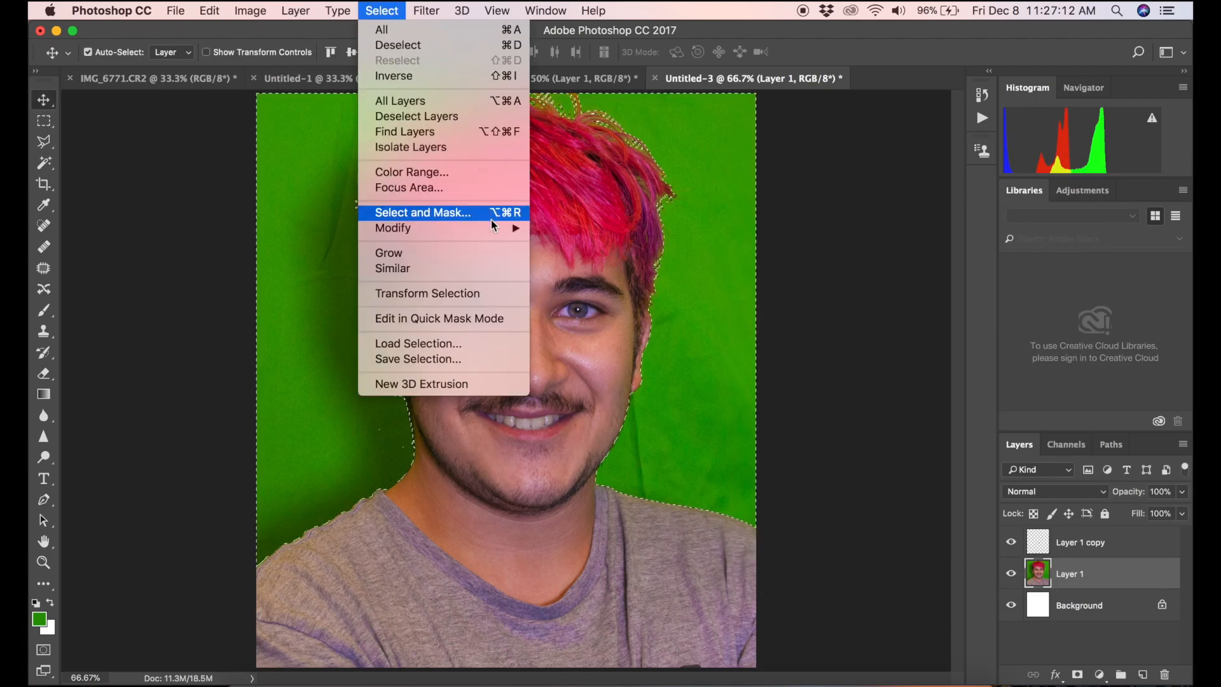
mouse_move(495, 227)
left_click(579, 259)
type("3")
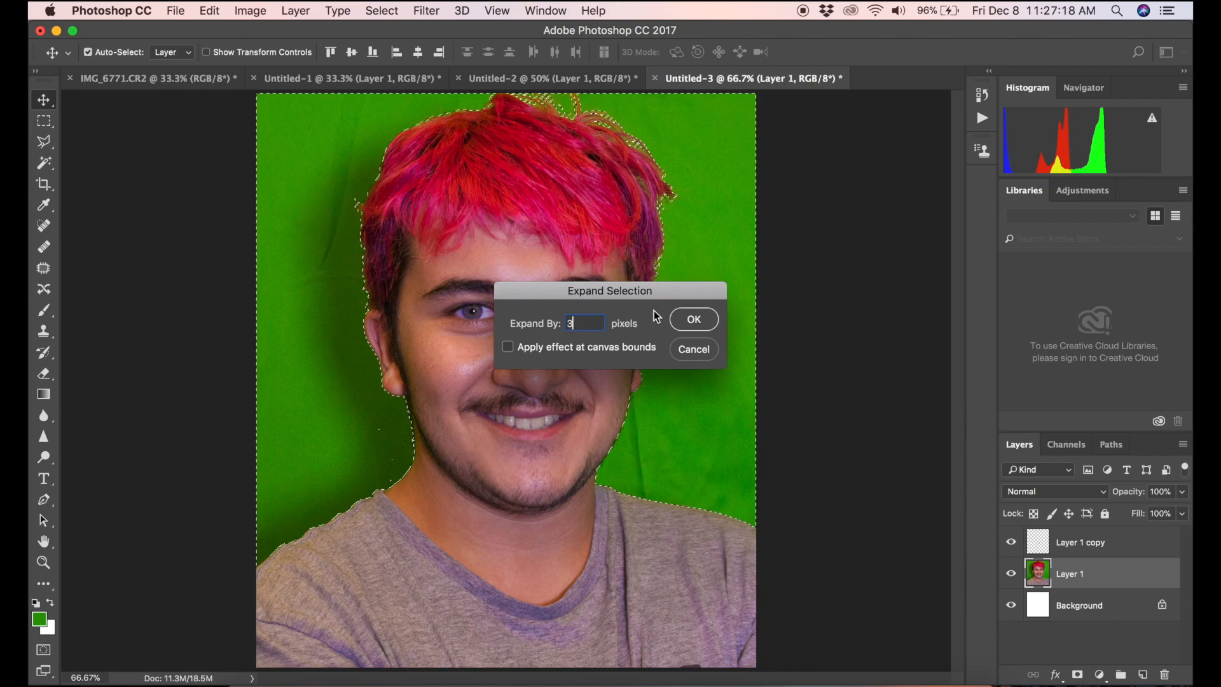
left_click(694, 320)
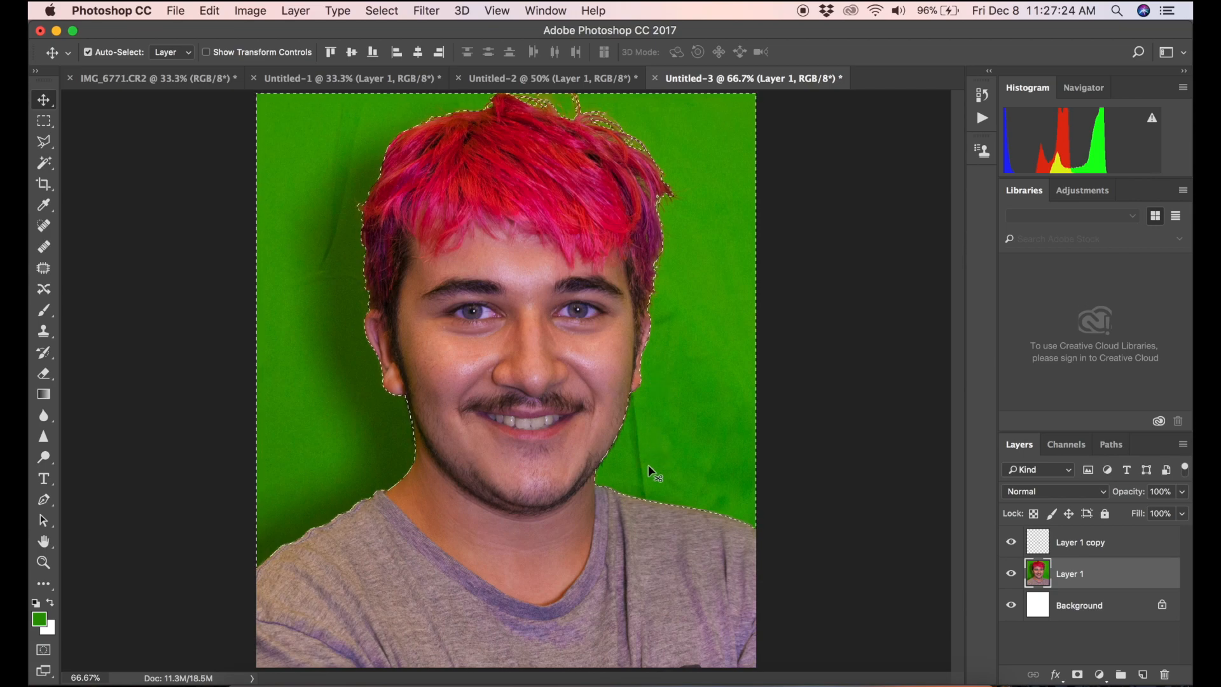
Try cutting the background selection expanded by 3 pixels out of Layer 1, and undo the cut
left_click(210, 10)
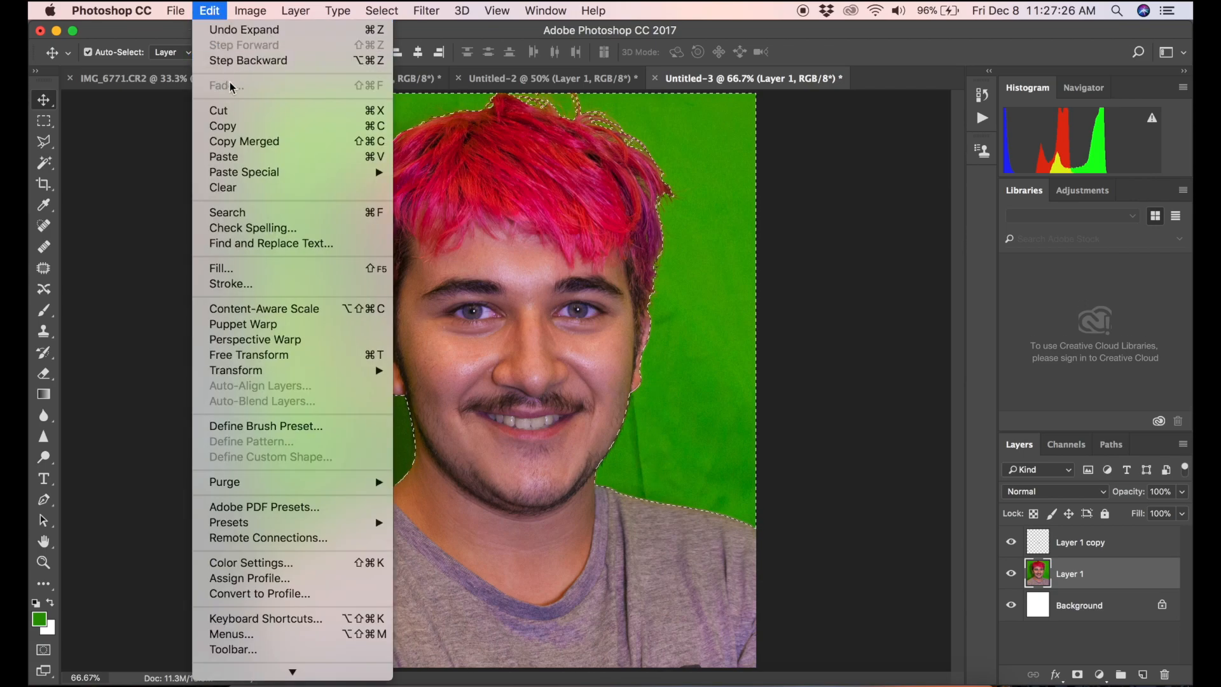
left_click(241, 111)
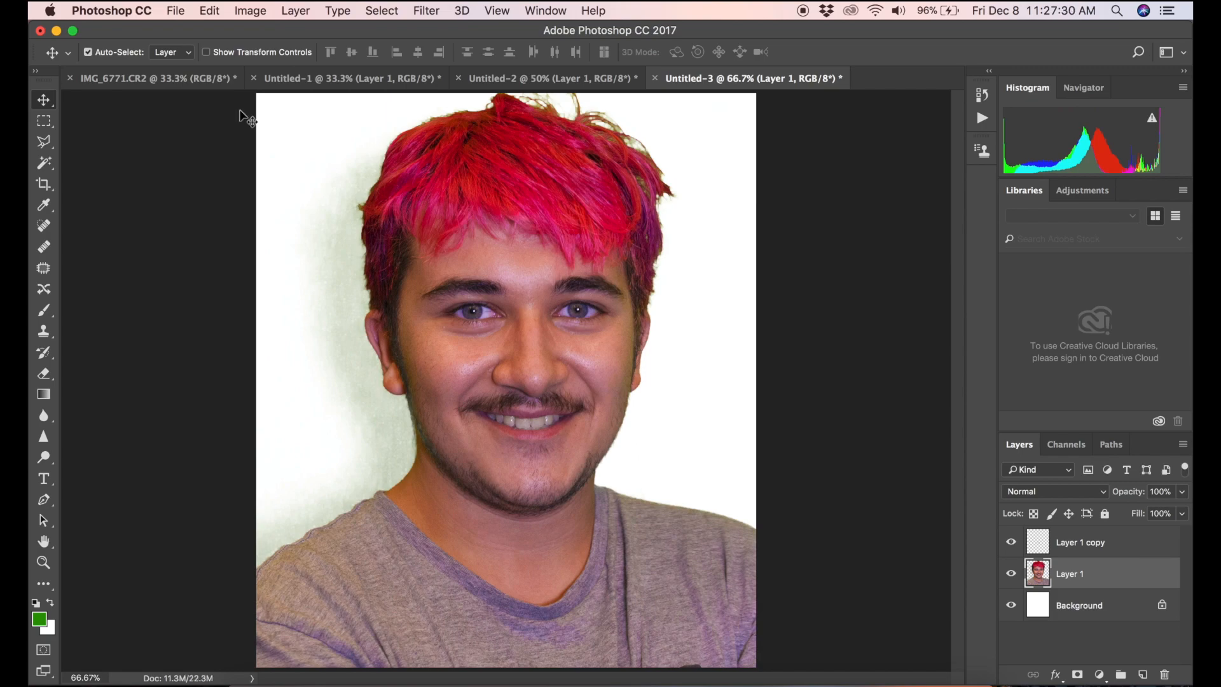
left_click(210, 10)
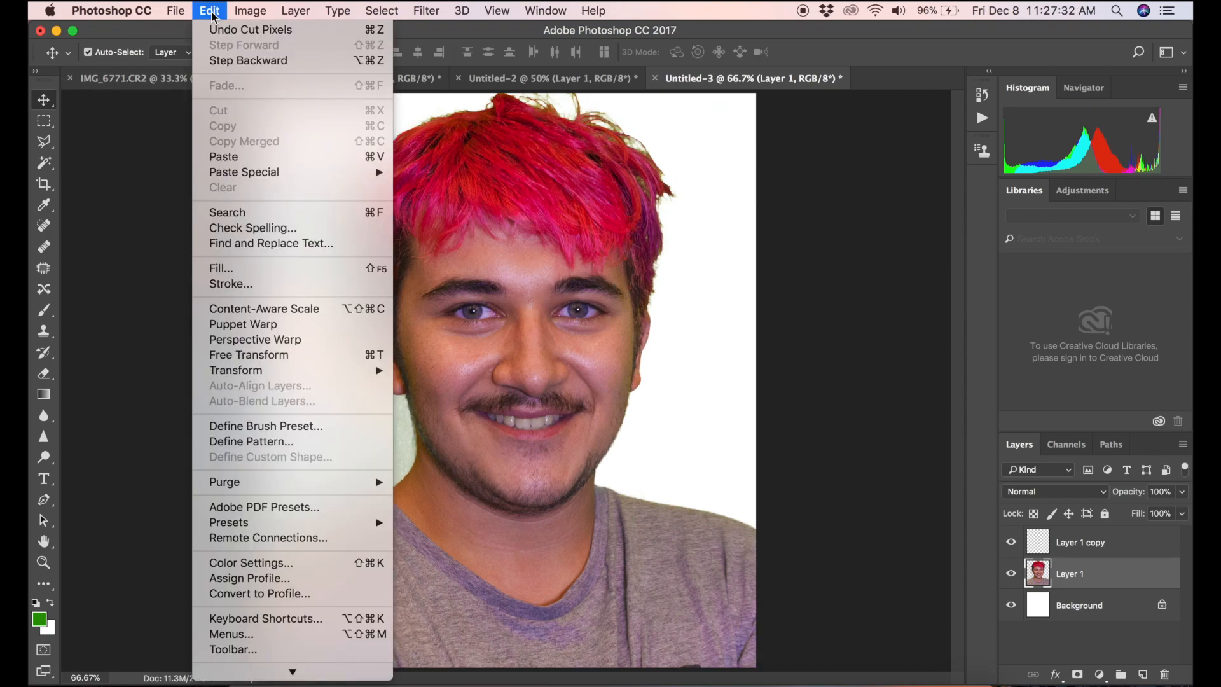
left_click(229, 61)
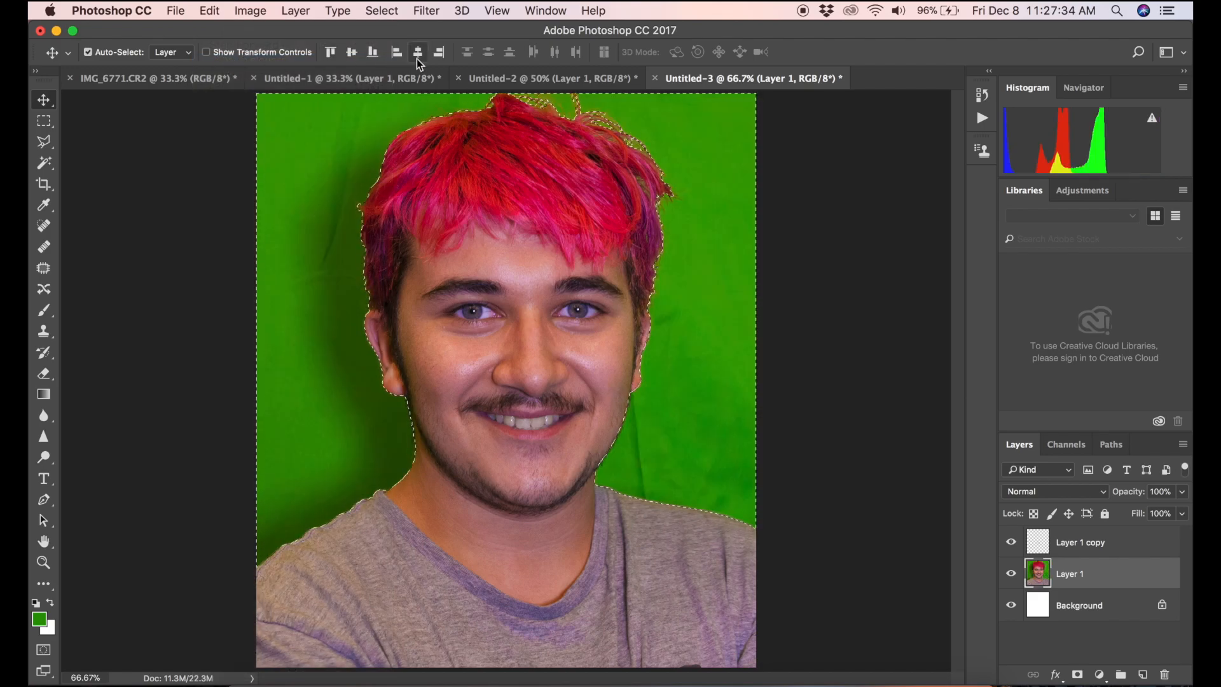
Feather the expanded green background selection by 1 pixel and cut it out of Layer 1
left_click(382, 11)
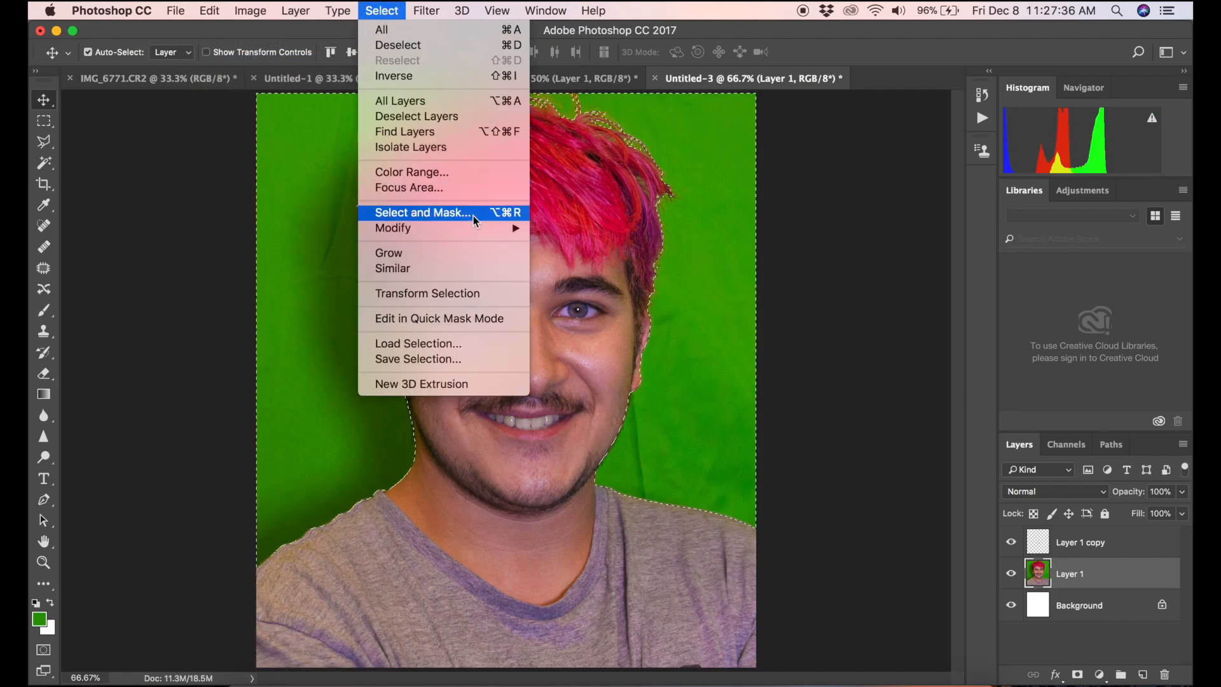
mouse_move(480, 228)
left_click(577, 291)
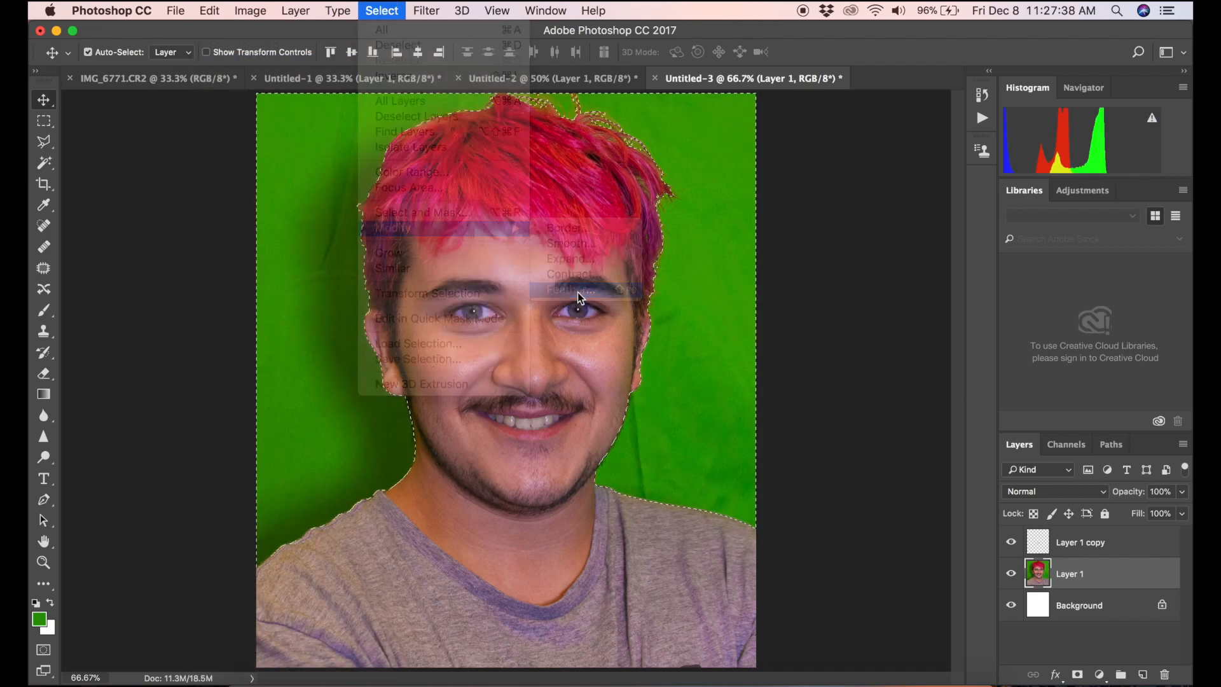
type("1")
left_click(694, 319)
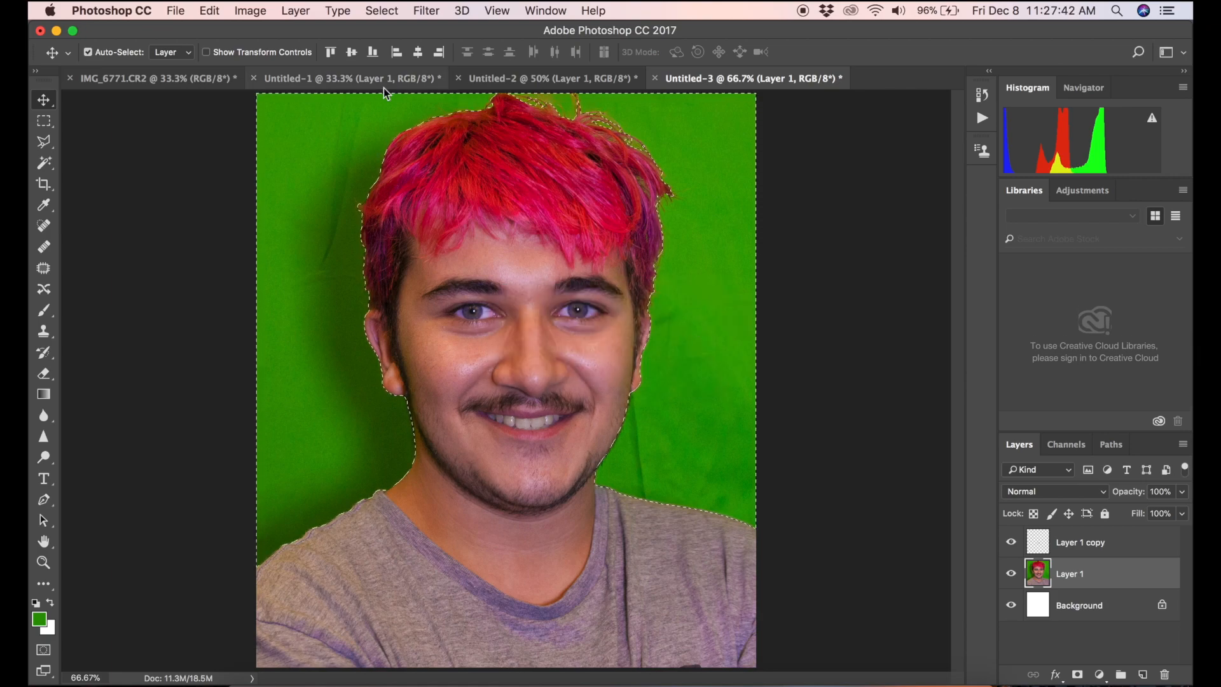
left_click(210, 11)
left_click(239, 112)
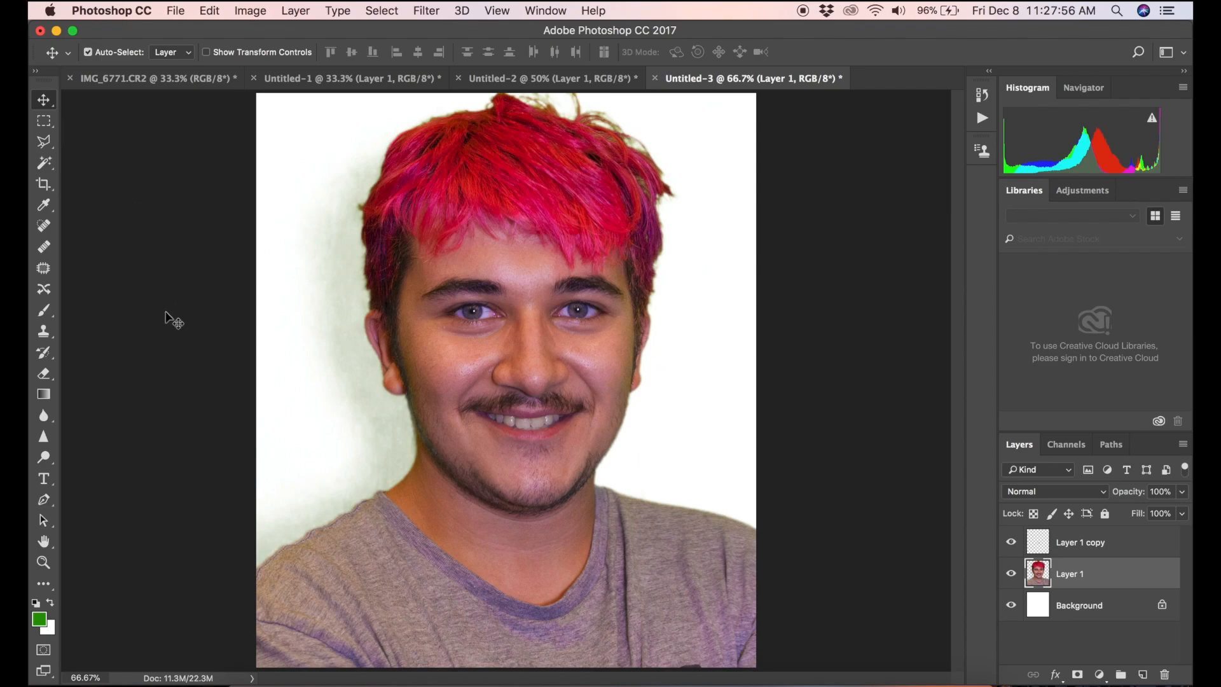
Set up the Clone Stamp tool with a 198 px brush at 100% opacity
left_click(45, 337)
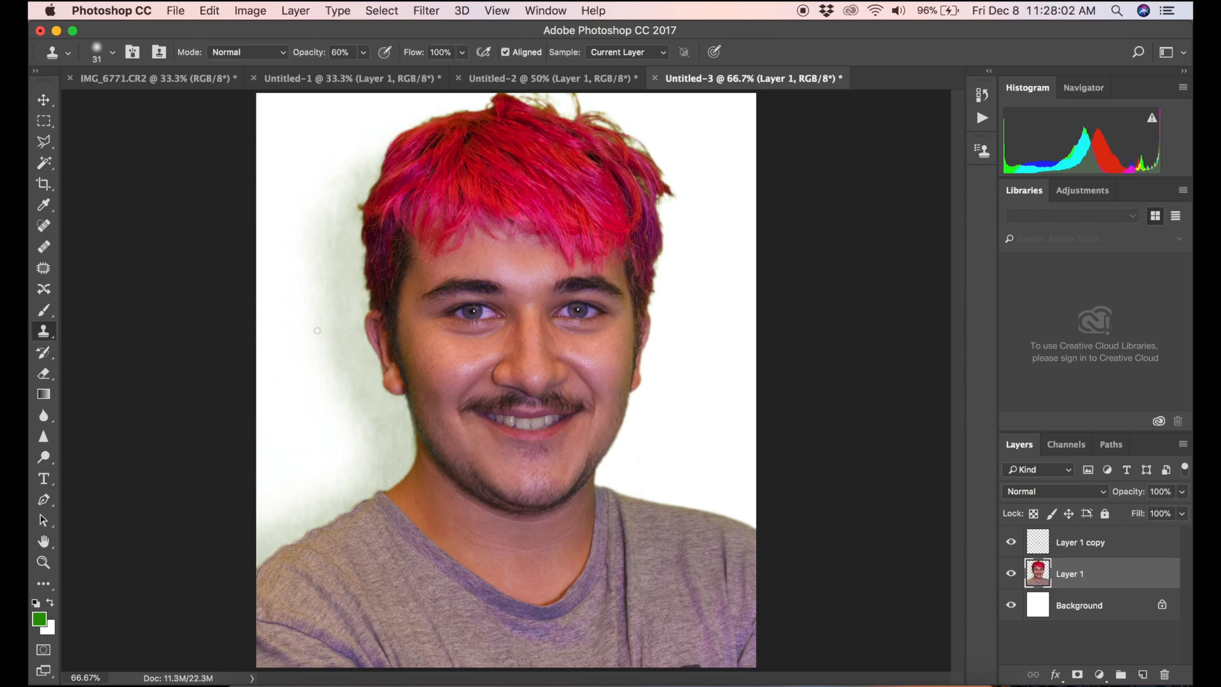
left_click(114, 54)
left_click_drag(135, 109, 165, 108)
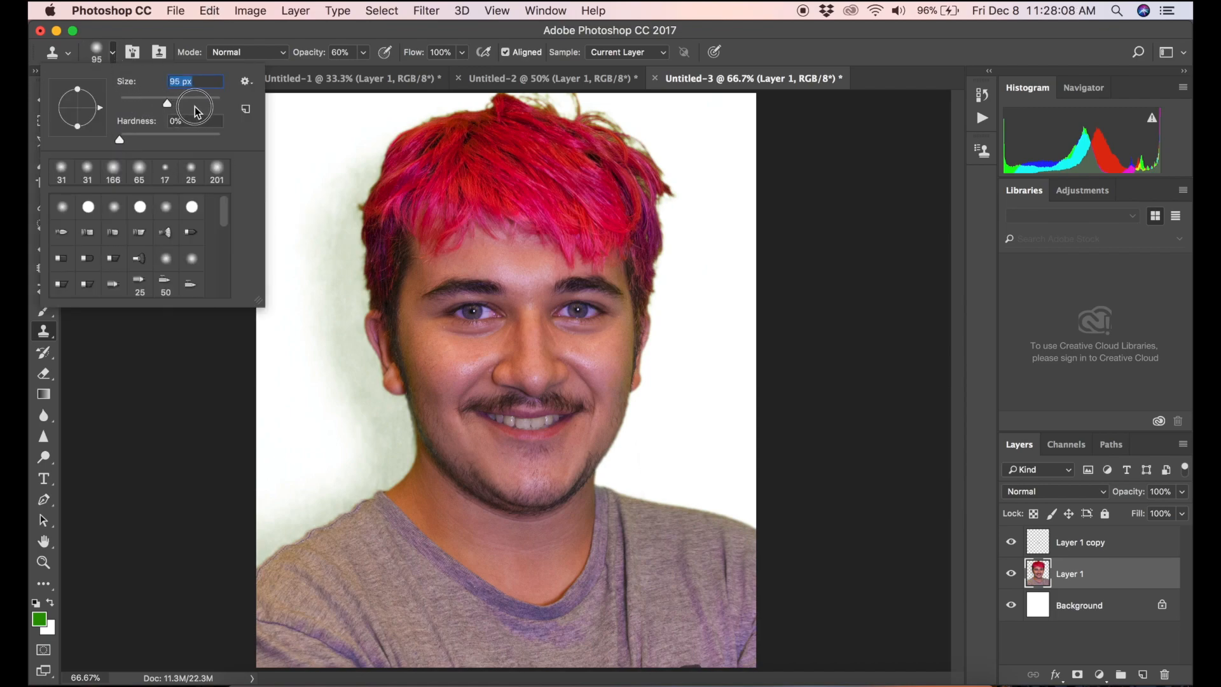
left_click_drag(170, 109, 195, 106)
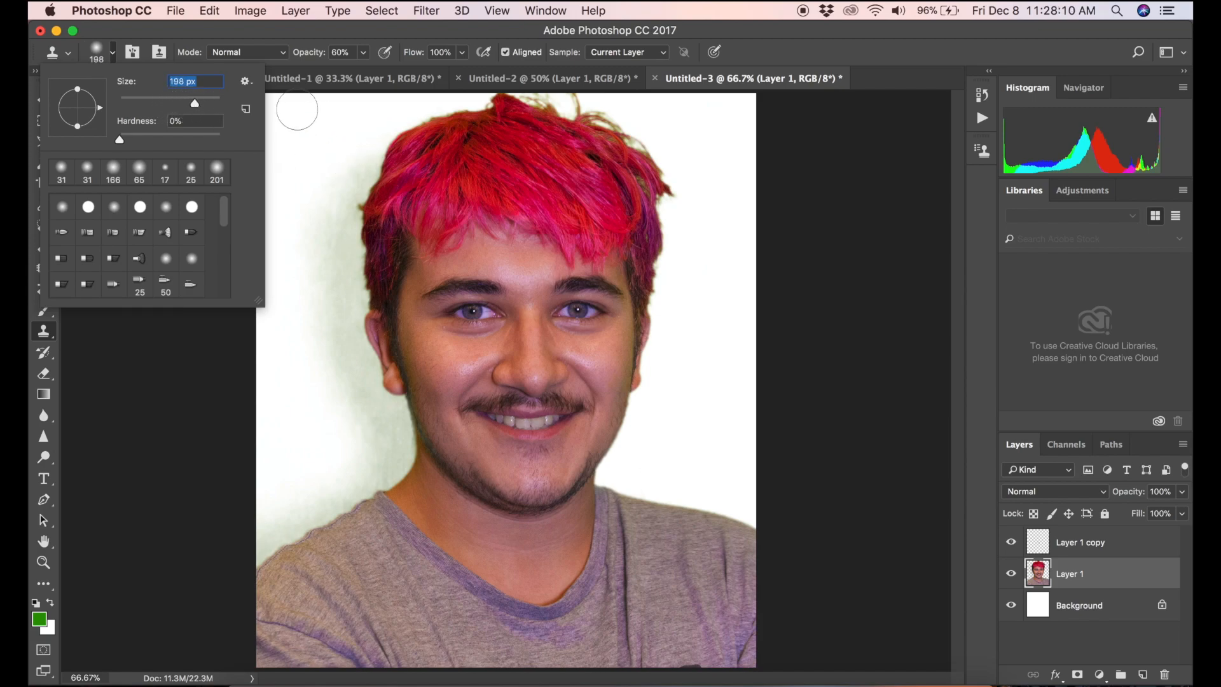
left_click(211, 355)
left_click(364, 52)
left_click_drag(362, 71, 393, 71)
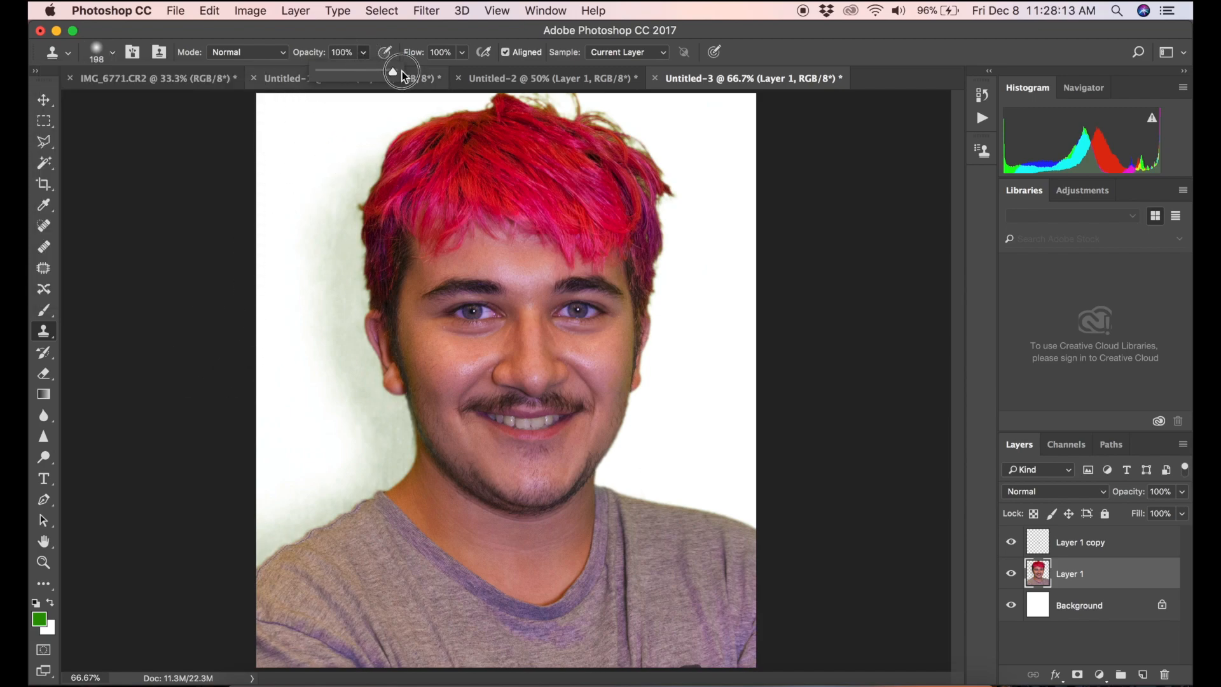
Try to clone clean background over the gray shadow beside the head on Layer 1, checking the layer's visibility
left_click(298, 144)
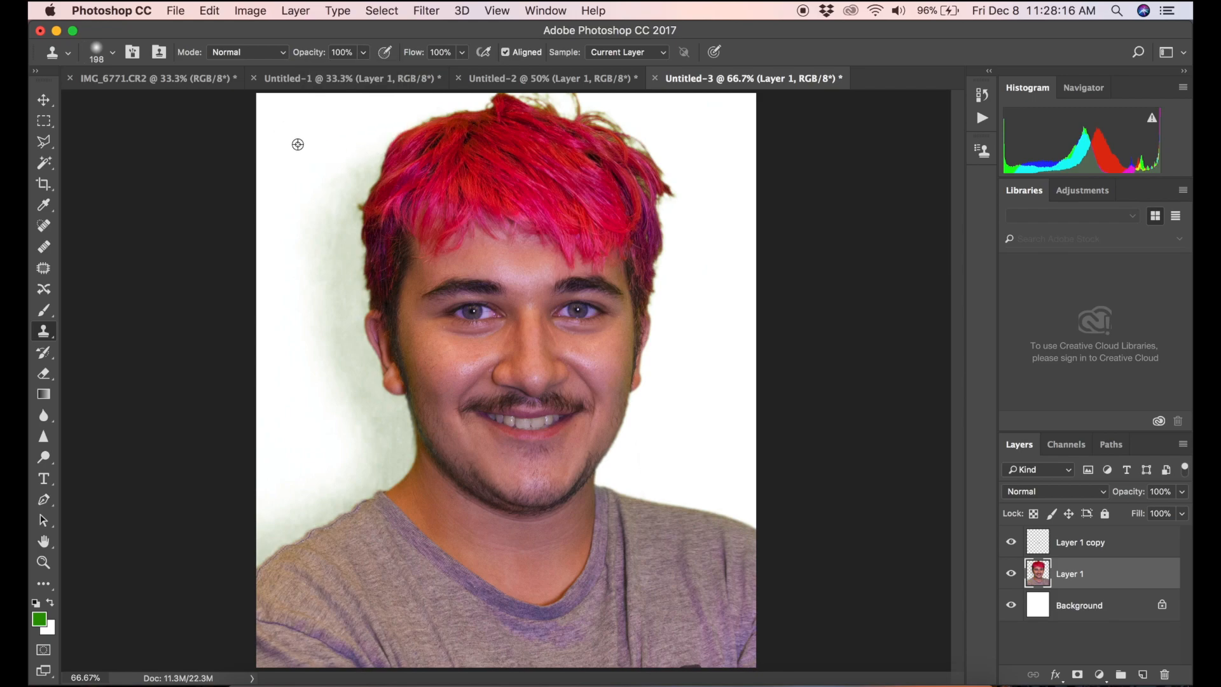
mouse_move(354, 142)
left_mouse_down()
mouse_move(347, 183)
mouse_move(354, 163)
mouse_move(330, 191)
left_mouse_up()
mouse_move(313, 236)
left_mouse_down()
mouse_move(314, 196)
mouse_move(321, 220)
left_mouse_up()
left_click_drag(323, 289, 326, 239)
left_click(1013, 574)
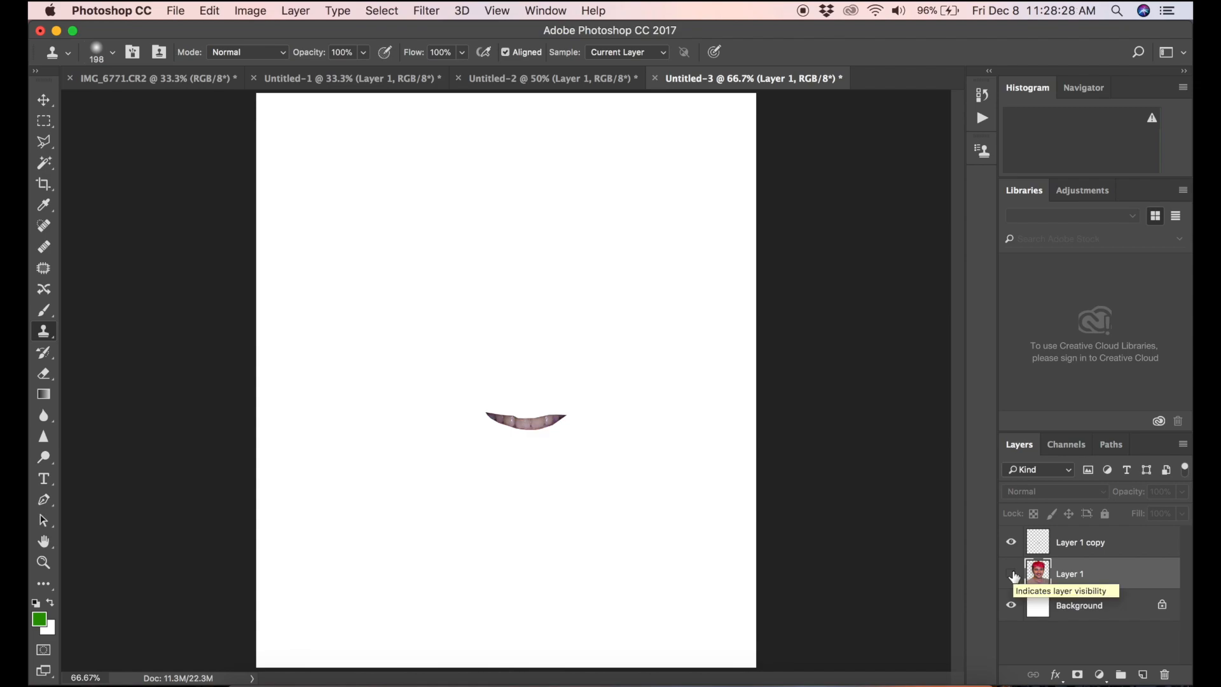
left_click(1012, 575)
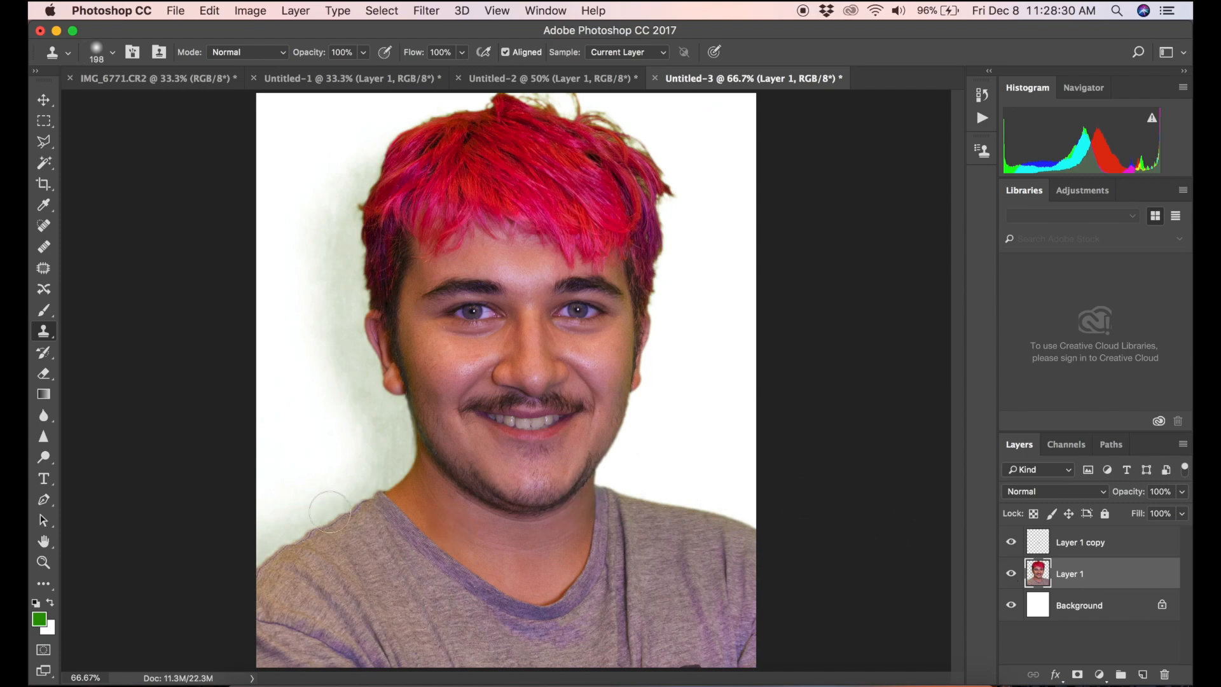
left_click_drag(337, 468, 339, 452)
left_click_drag(318, 322, 317, 334)
Erase part of the gray shadow beside the hair on Layer 1 with a hard 124 px Eraser
left_click(44, 374)
left_click(85, 376)
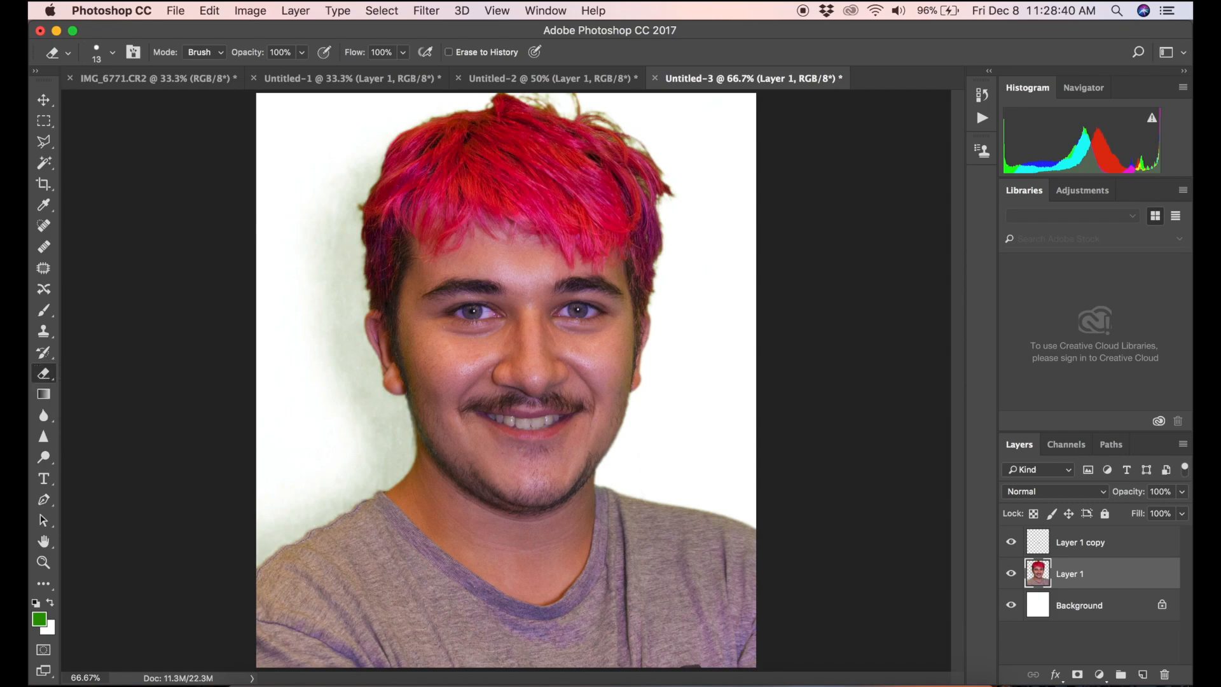
left_click(112, 53)
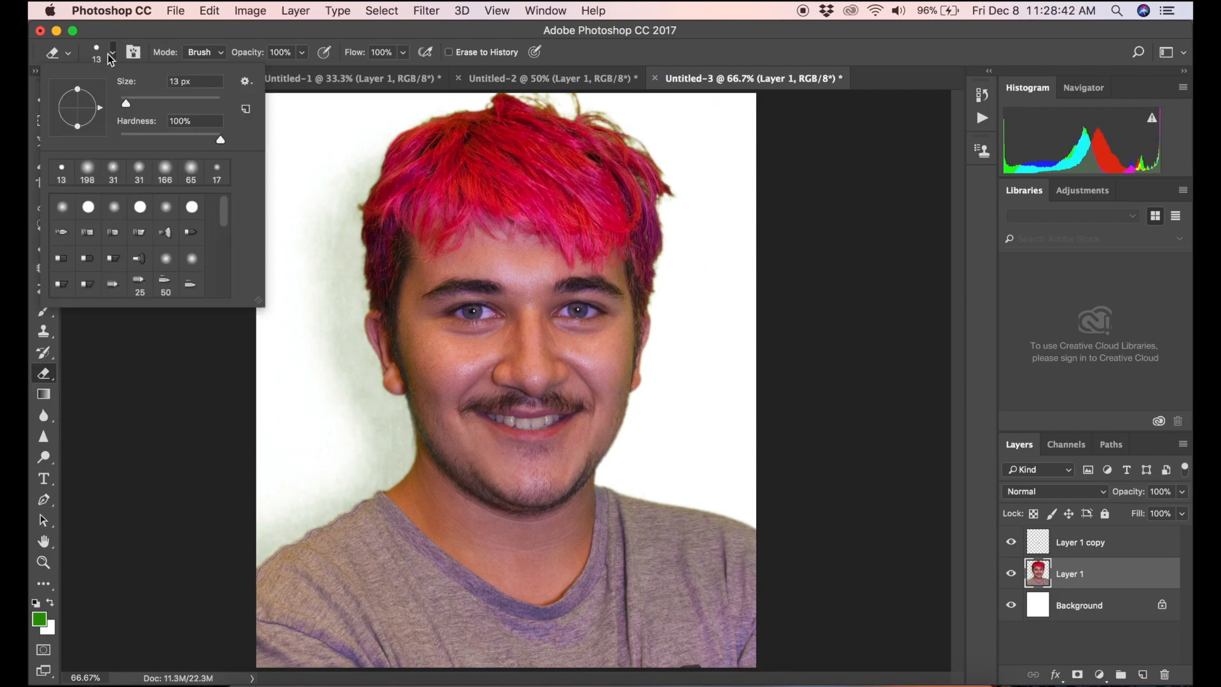
mouse_move(335, 198)
left_mouse_down()
mouse_move(322, 261)
mouse_move(330, 212)
mouse_move(311, 241)
mouse_move(306, 188)
left_mouse_up()
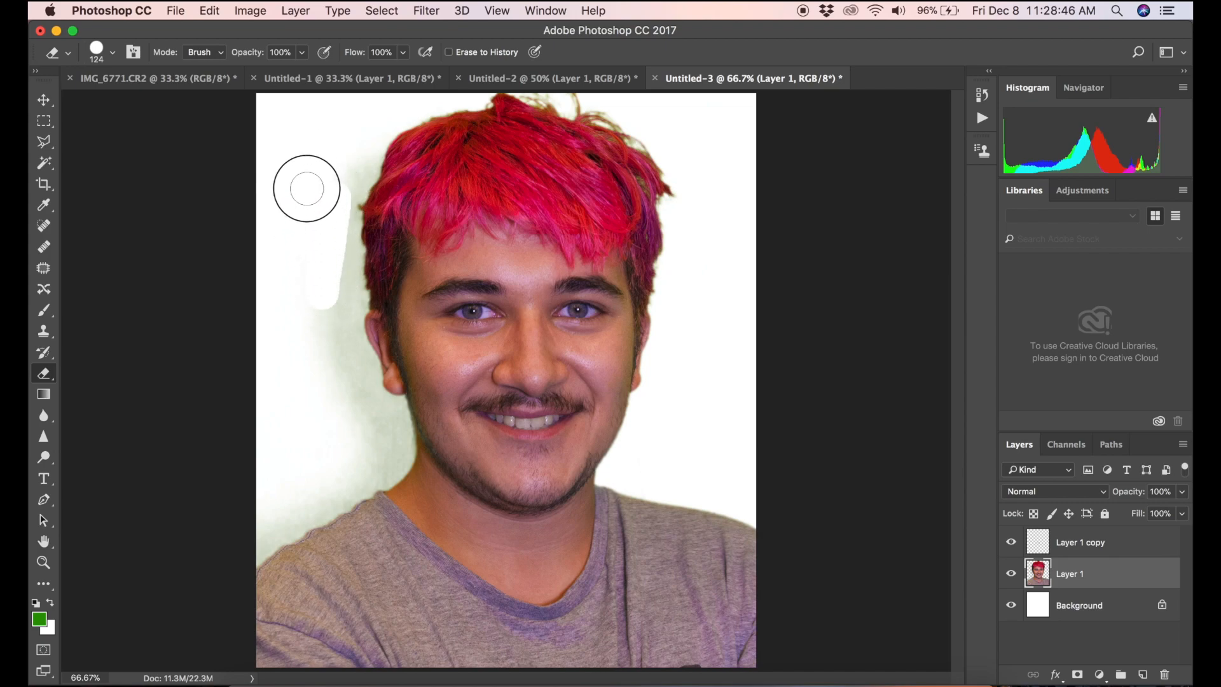
Reduce the Eraser opacity to 73% and erase more of the gray shadow along the hair, ear and jaw
left_click(304, 52)
left_click_drag(304, 71, 260, 71)
mouse_move(329, 172)
left_mouse_down()
mouse_move(353, 139)
mouse_move(338, 184)
mouse_move(364, 145)
mouse_move(367, 161)
mouse_move(346, 198)
mouse_move(355, 154)
left_mouse_up()
left_click(302, 53)
left_click_drag(300, 72, 323, 72)
mouse_move(344, 163)
left_mouse_down()
mouse_move(347, 180)
mouse_move(364, 154)
mouse_move(338, 196)
mouse_move(333, 284)
mouse_move(303, 300)
mouse_move(341, 360)
mouse_move(332, 301)
mouse_move(319, 357)
mouse_move(283, 335)
mouse_move(362, 423)
mouse_move(357, 455)
mouse_move(250, 540)
mouse_move(384, 458)
mouse_move(389, 468)
mouse_move(394, 419)
mouse_move(379, 449)
mouse_move(369, 409)
mouse_move(380, 423)
left_mouse_up()
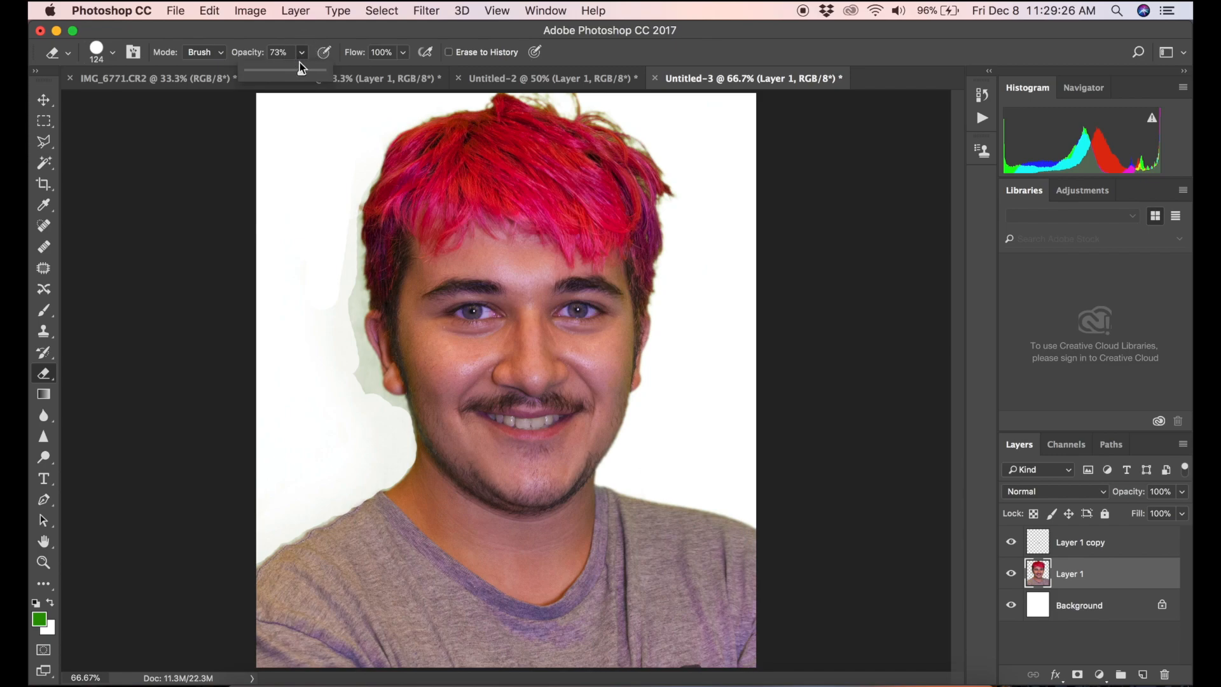
Soften the remaining shadow edges beside the hair, ear and neck with the Eraser at 41% opacity
left_click_drag(292, 70, 279, 74)
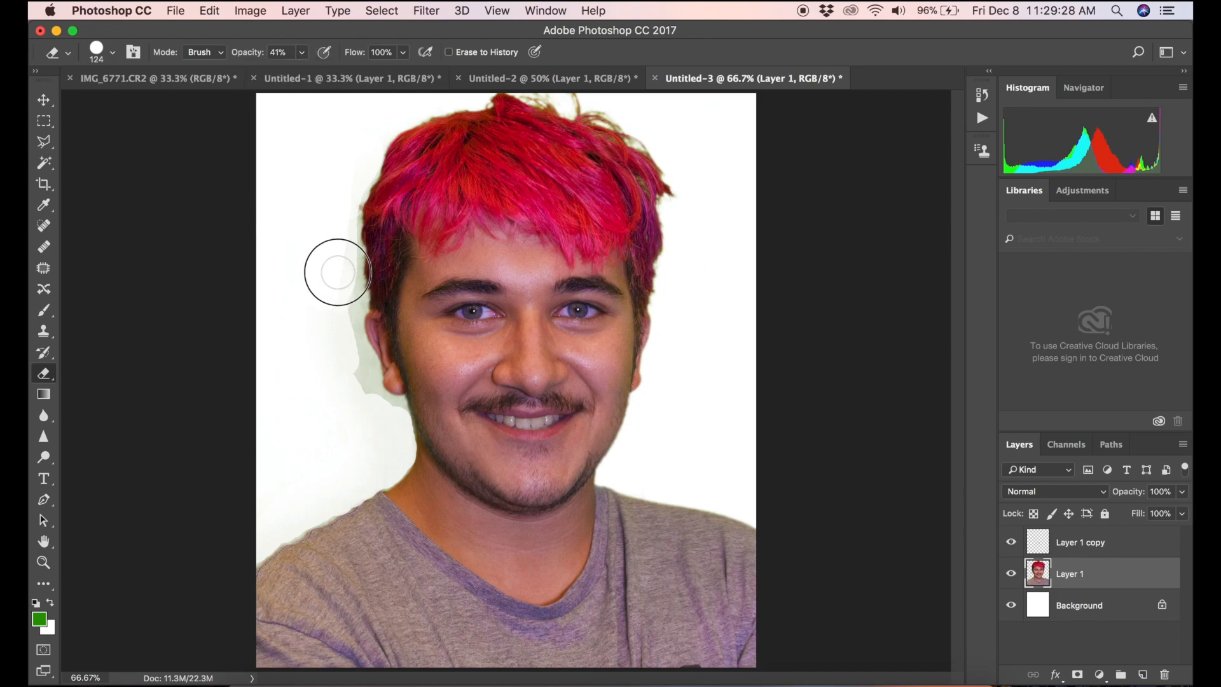
mouse_move(343, 292)
left_mouse_down()
mouse_move(350, 368)
mouse_move(375, 423)
left_mouse_up()
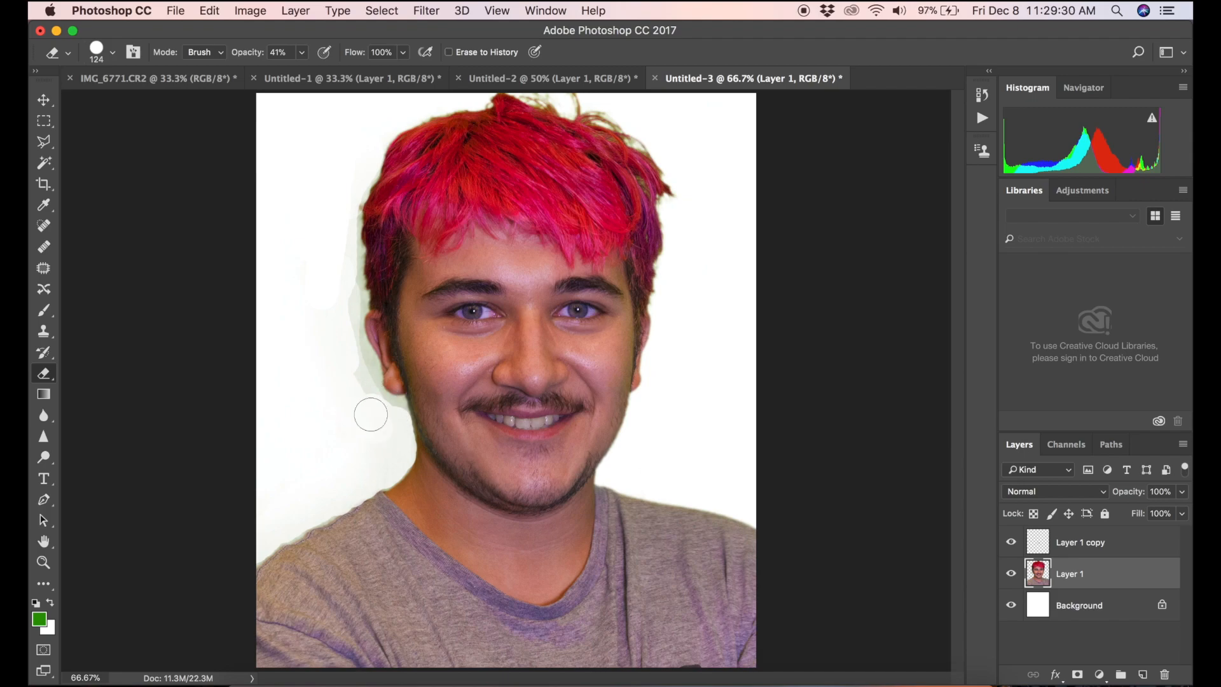
key("super+equal")
key("super+equal")
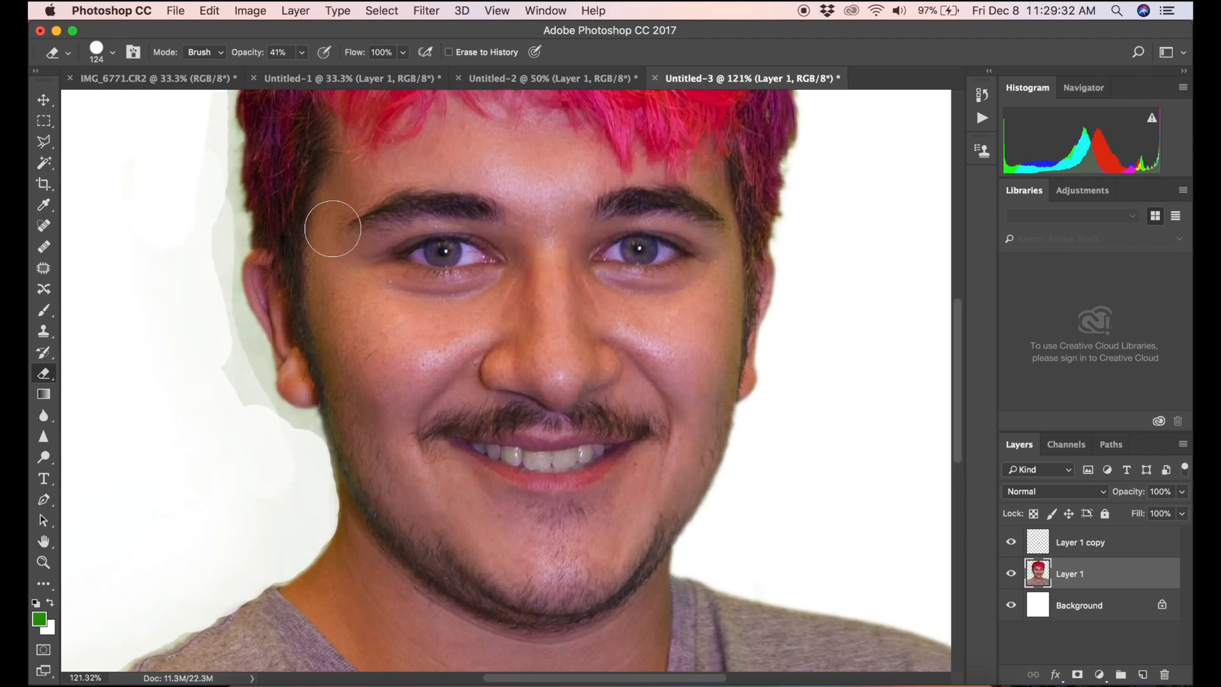
key("super+equal")
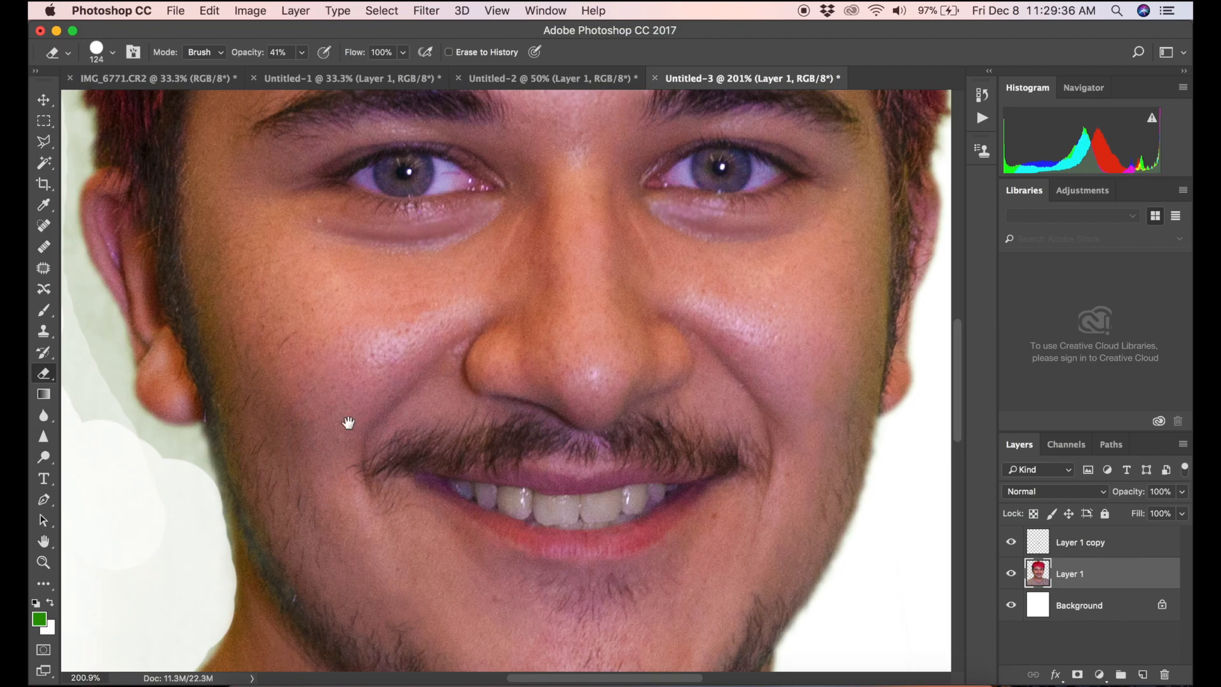
left_click_drag(349, 424, 806, 266)
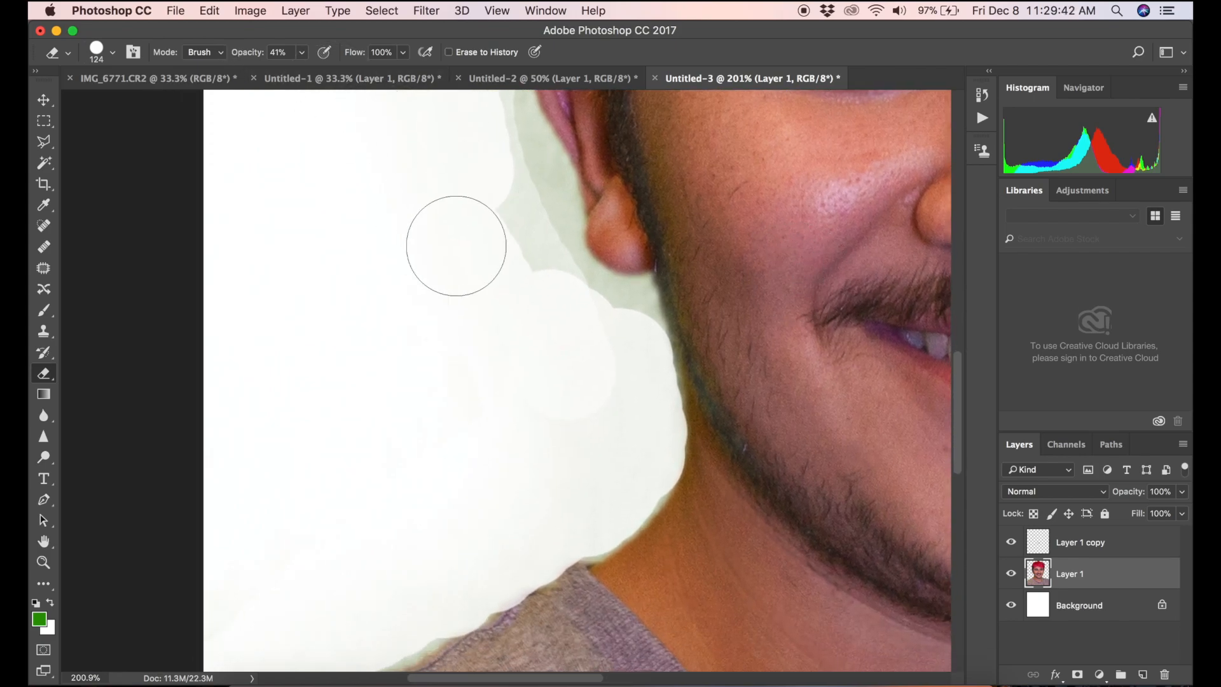
mouse_move(564, 391)
left_mouse_down()
mouse_move(567, 512)
mouse_move(622, 469)
mouse_move(629, 388)
mouse_move(632, 412)
mouse_move(614, 335)
mouse_move(612, 354)
mouse_move(544, 270)
mouse_move(507, 259)
mouse_move(523, 231)
mouse_move(523, 259)
mouse_move(496, 265)
mouse_move(472, 428)
mouse_move(480, 521)
left_mouse_up()
mouse_move(468, 214)
left_mouse_down()
mouse_move(448, 202)
mouse_move(458, 240)
mouse_move(442, 254)
mouse_move(464, 395)
mouse_move(496, 422)
mouse_move(538, 545)
mouse_move(591, 588)
mouse_move(564, 568)
mouse_move(485, 437)
mouse_move(477, 518)
mouse_move(468, 422)
mouse_move(507, 442)
mouse_move(532, 545)
mouse_move(573, 581)
mouse_move(598, 578)
mouse_move(477, 504)
left_mouse_up()
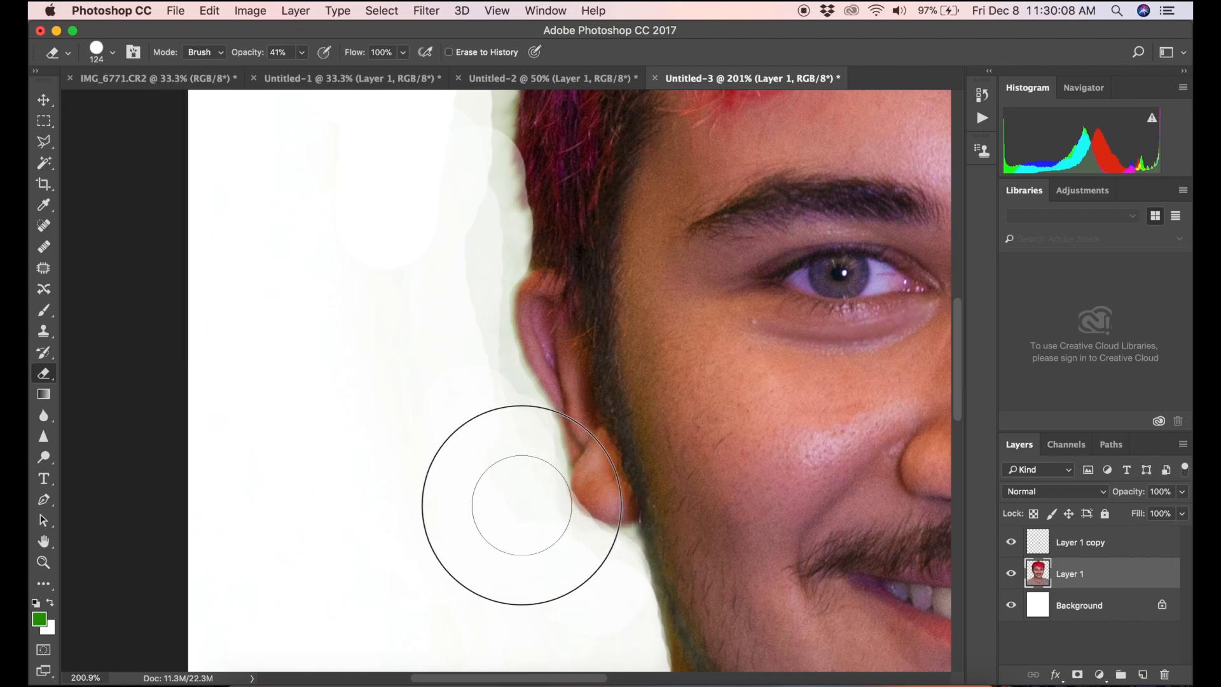
scroll(450, 341, "up", 10)
scroll(451, 341, "down", 10)
mouse_move(451, 342)
left_mouse_down()
mouse_move(469, 500)
mouse_move(480, 487)
mouse_move(462, 348)
mouse_move(472, 404)
mouse_move(475, 184)
mouse_move(456, 308)
mouse_move(438, 554)
left_mouse_up()
Set the Eraser opacity to 100% and erase the leftover shadow tight along the hair and ear
left_click(302, 54)
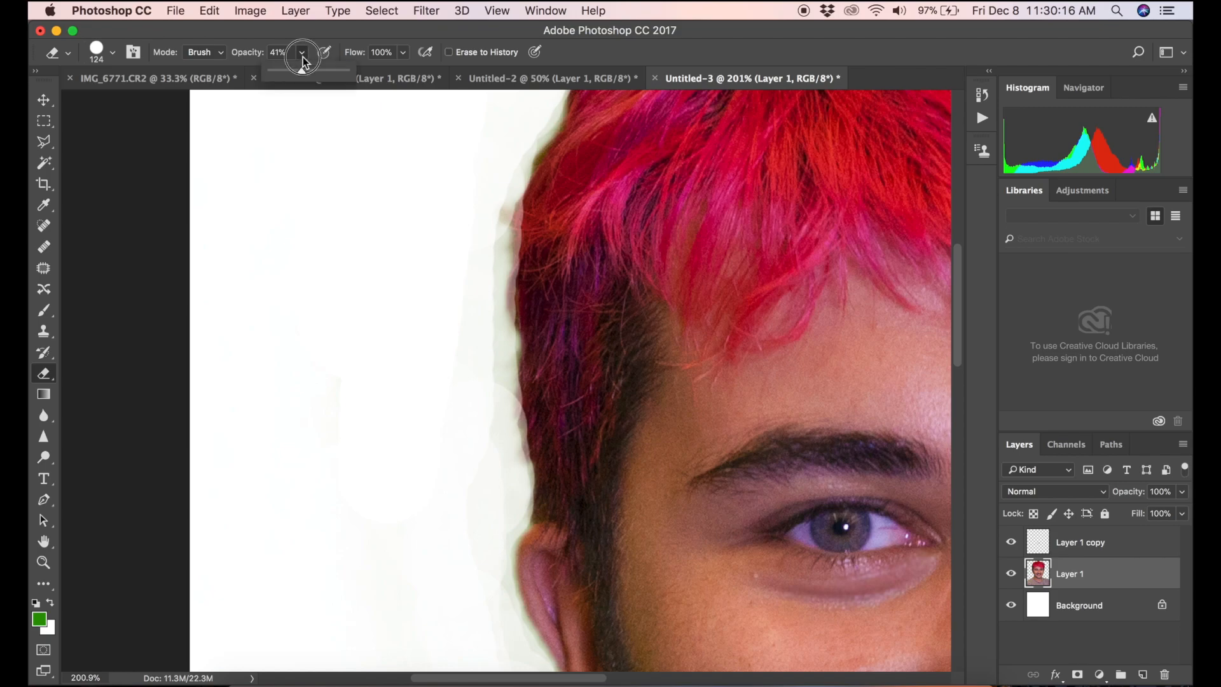
left_click_drag(314, 72, 359, 75)
mouse_move(434, 208)
left_mouse_down()
mouse_move(450, 281)
mouse_move(442, 354)
mouse_move(464, 410)
mouse_move(454, 322)
mouse_move(464, 355)
mouse_move(477, 136)
mouse_move(464, 155)
mouse_move(476, 488)
mouse_move(463, 456)
mouse_move(465, 502)
mouse_move(431, 537)
mouse_move(458, 545)
left_mouse_up()
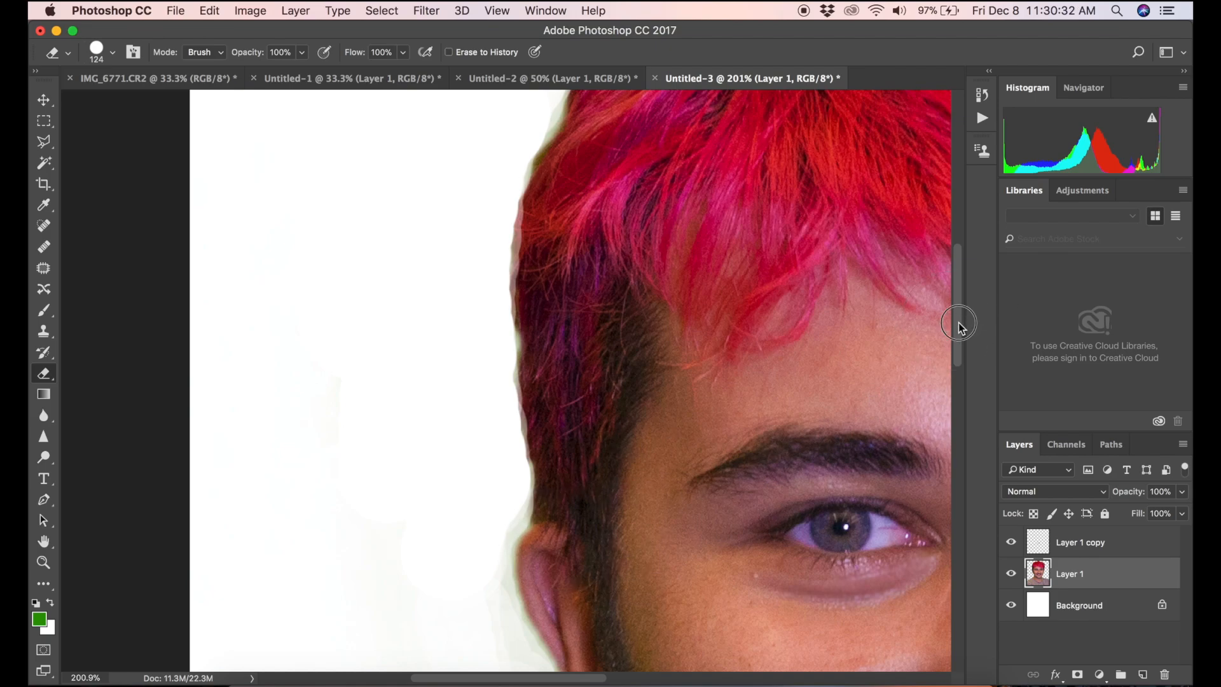
scroll(958, 327, "down", 10)
mouse_move(459, 403)
left_mouse_down()
mouse_move(450, 317)
mouse_move(492, 360)
mouse_move(461, 295)
mouse_move(504, 370)
mouse_move(519, 448)
mouse_move(540, 479)
mouse_move(599, 515)
mouse_move(559, 497)
mouse_move(538, 467)
mouse_move(583, 509)
mouse_move(534, 498)
mouse_move(517, 402)
mouse_move(523, 446)
mouse_move(489, 434)
left_mouse_up()
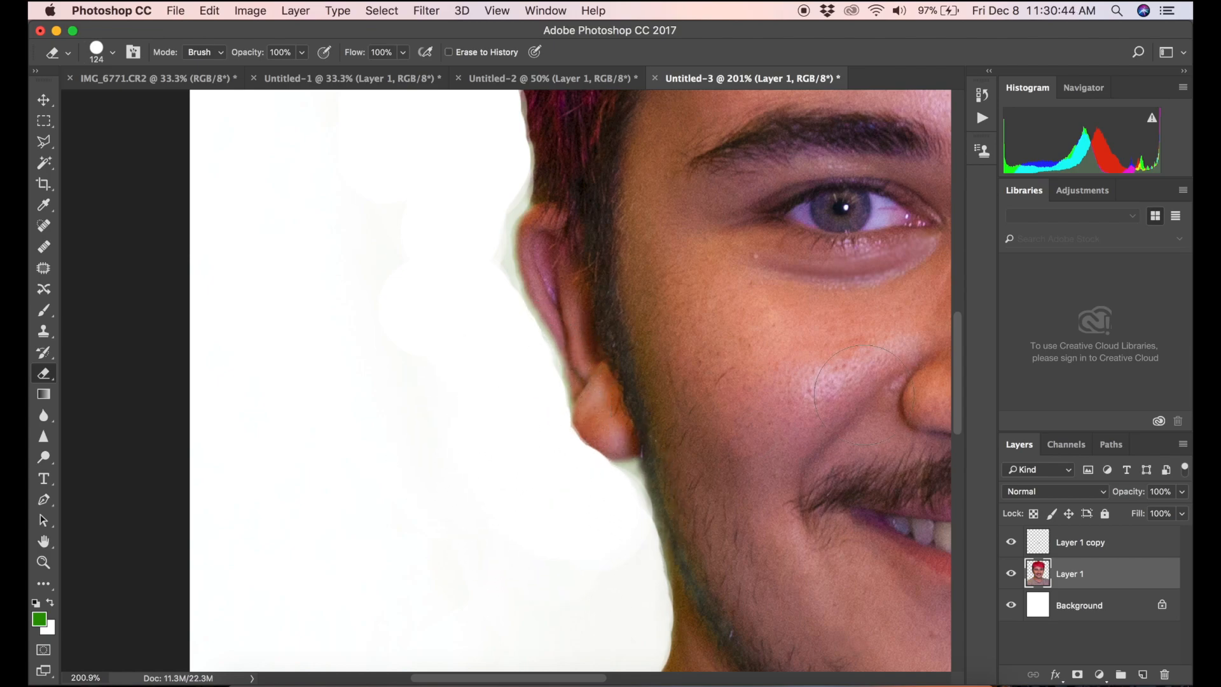
Erase the remaining residue beside the ear and trim the stray hair strands along the top of the head
scroll(954, 322, "up", 10)
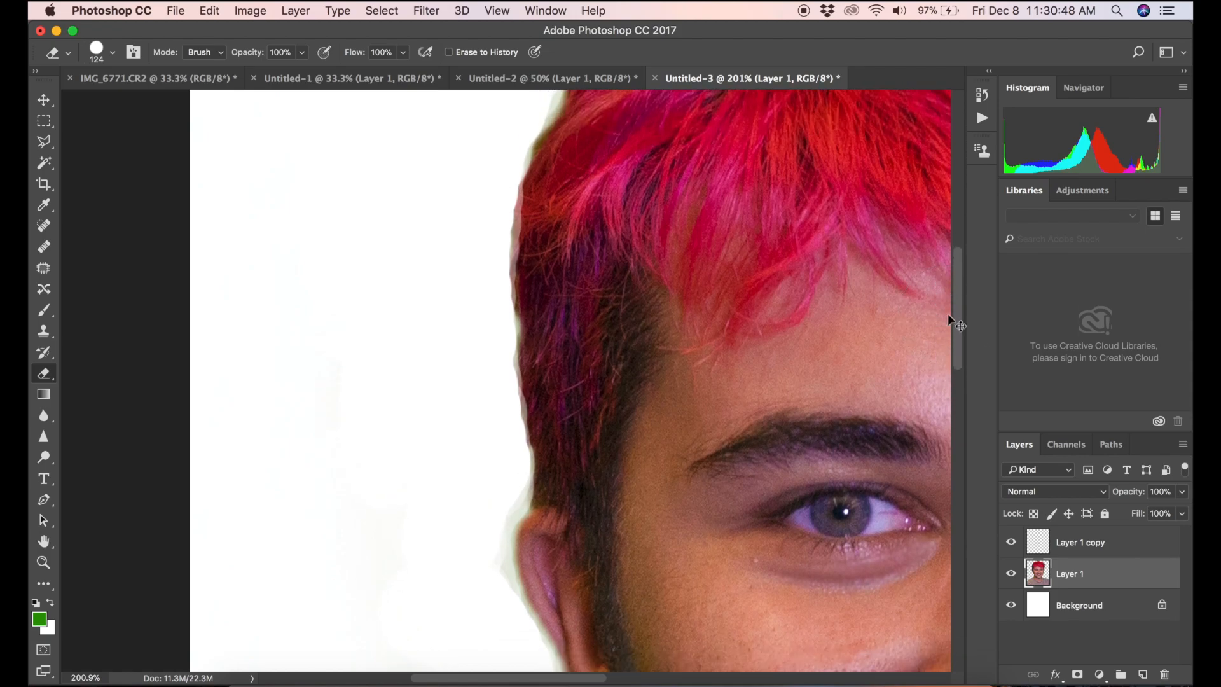
key("super+minus")
key("super+minus")
key("super+minus")
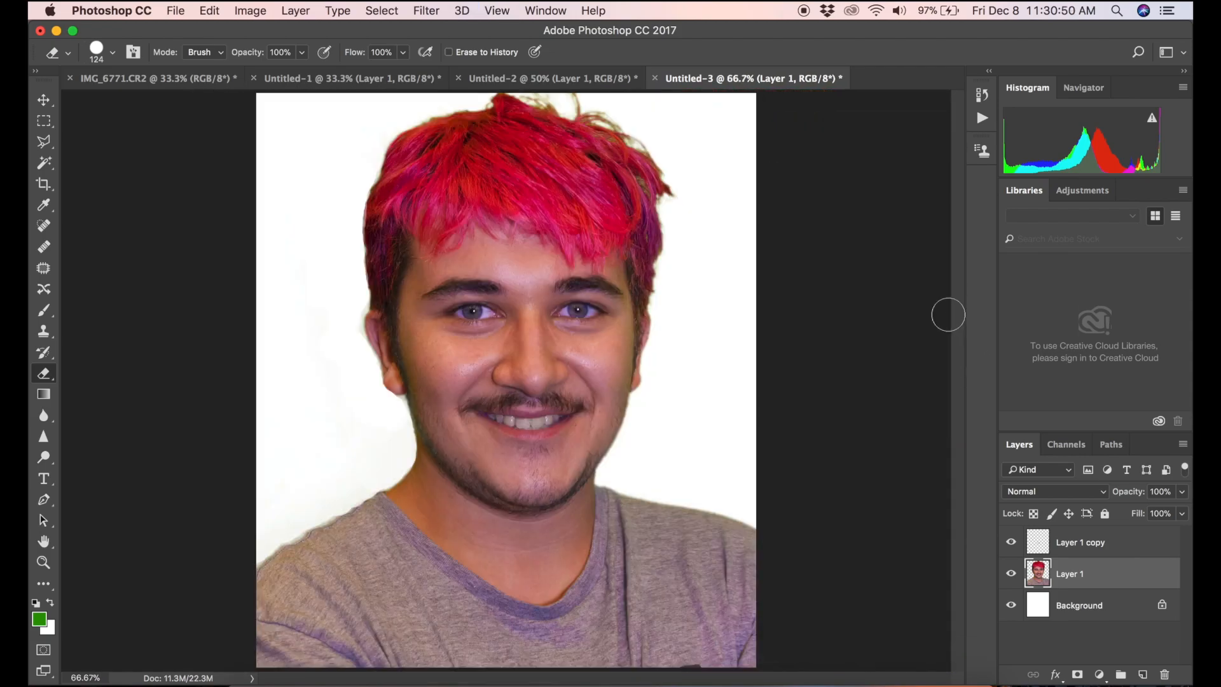
mouse_move(382, 306)
left_mouse_down()
mouse_move(343, 299)
mouse_move(348, 342)
mouse_move(339, 307)
left_mouse_up()
mouse_move(646, 122)
left_mouse_down()
mouse_move(671, 146)
mouse_move(646, 133)
mouse_move(677, 158)
mouse_move(687, 198)
mouse_move(676, 156)
mouse_move(650, 124)
mouse_move(594, 105)
mouse_move(634, 115)
mouse_move(596, 98)
left_mouse_up()
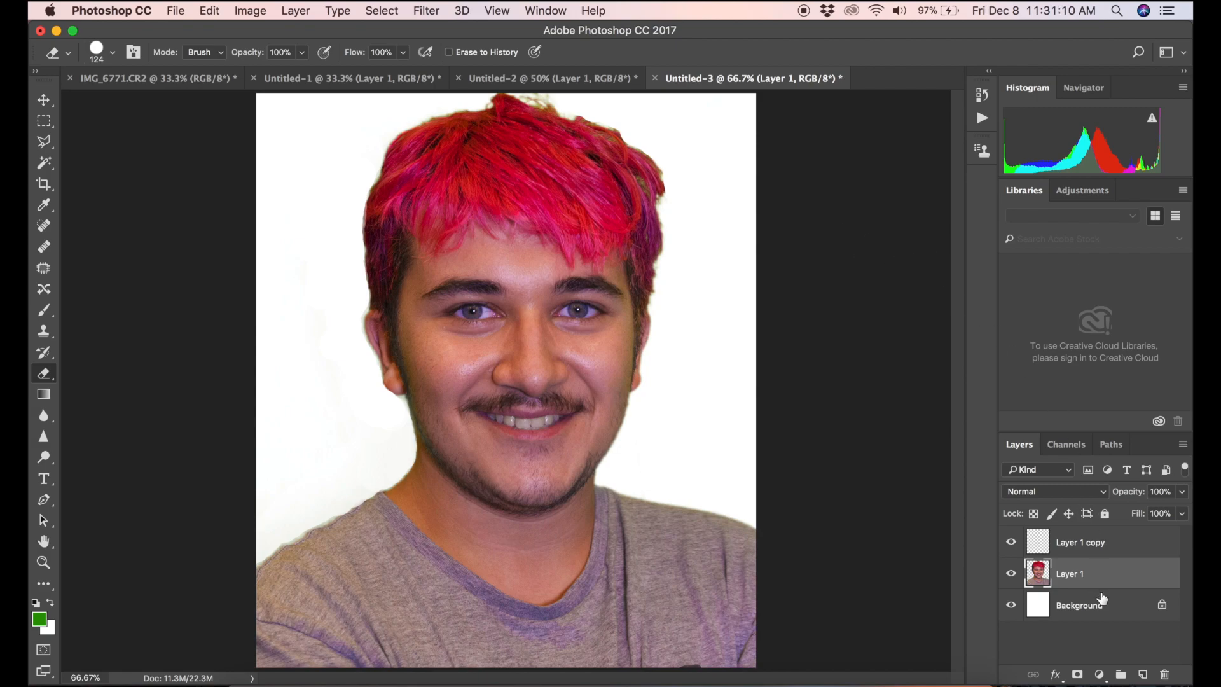
Duplicate Layer 1
right_click(1072, 574)
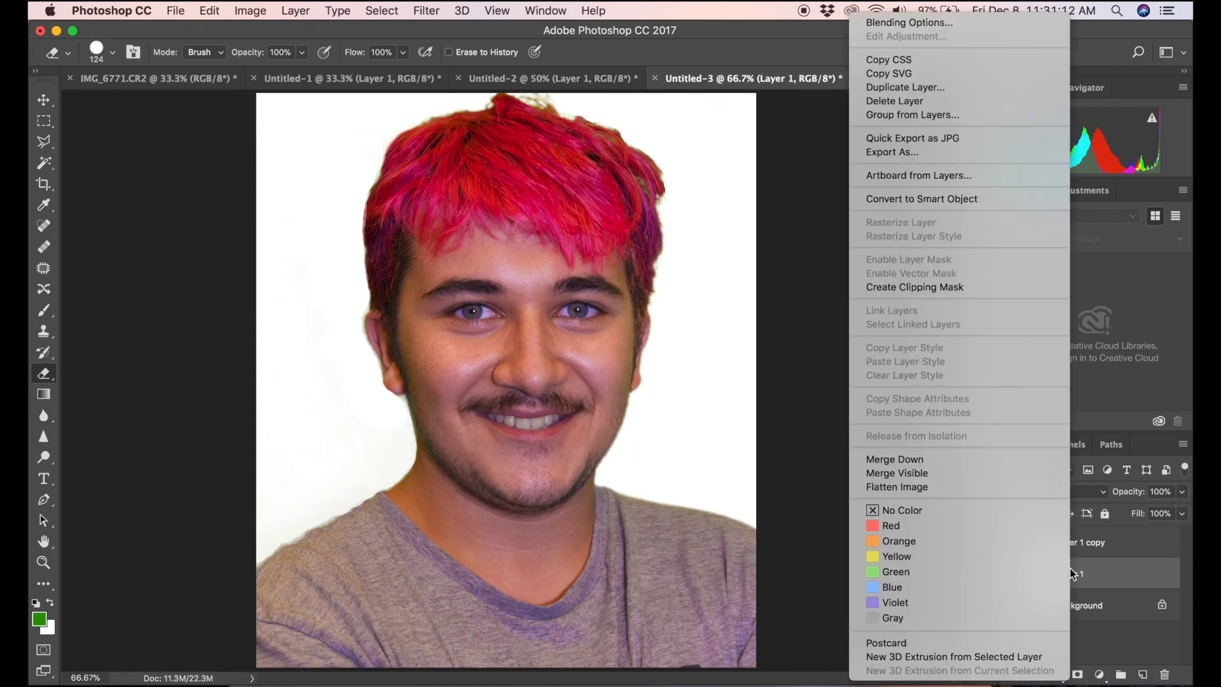
left_click(963, 87)
left_click(770, 280)
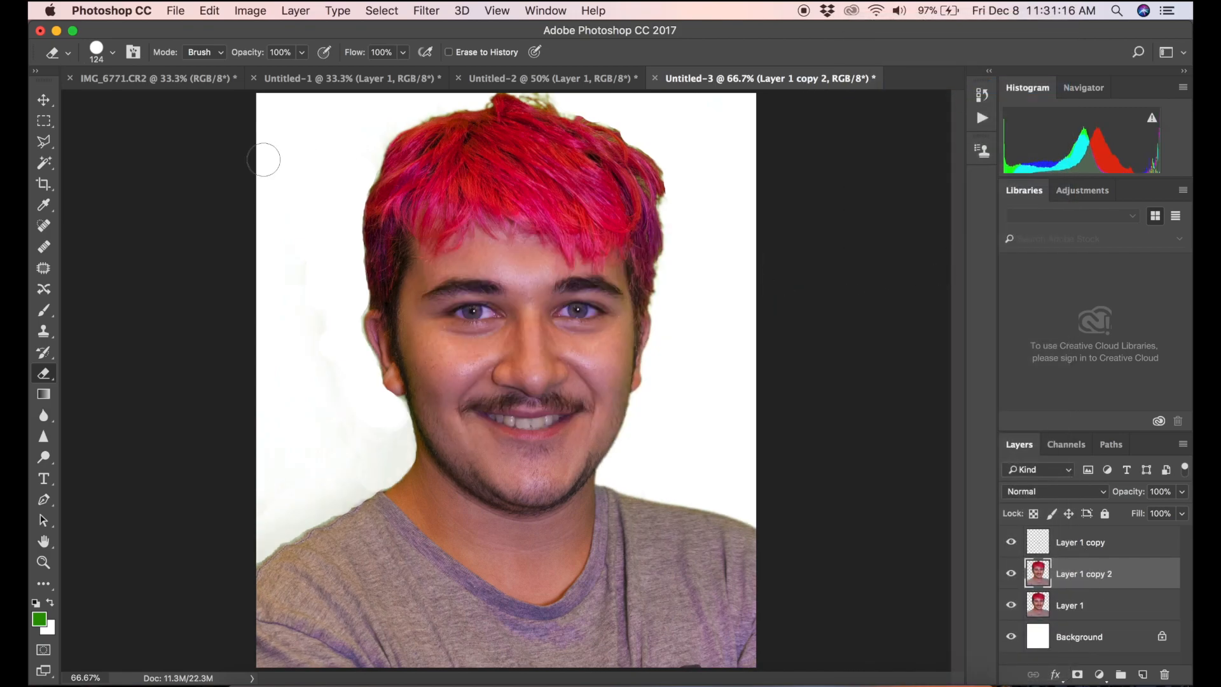
Outline the hair on the duplicate layer with the Polygonal Lasso, following the hairline across the forehead and looping around the head
left_click(49, 149)
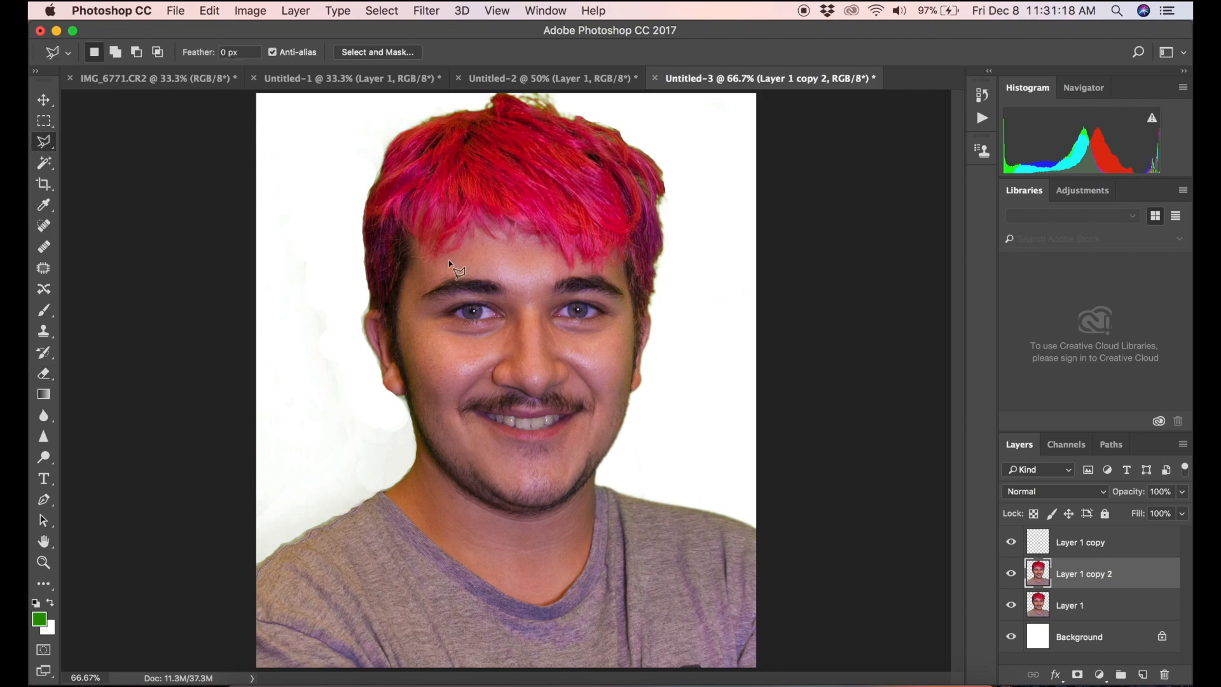
key("super+plus")
left_click_drag(958, 315, 951, 224)
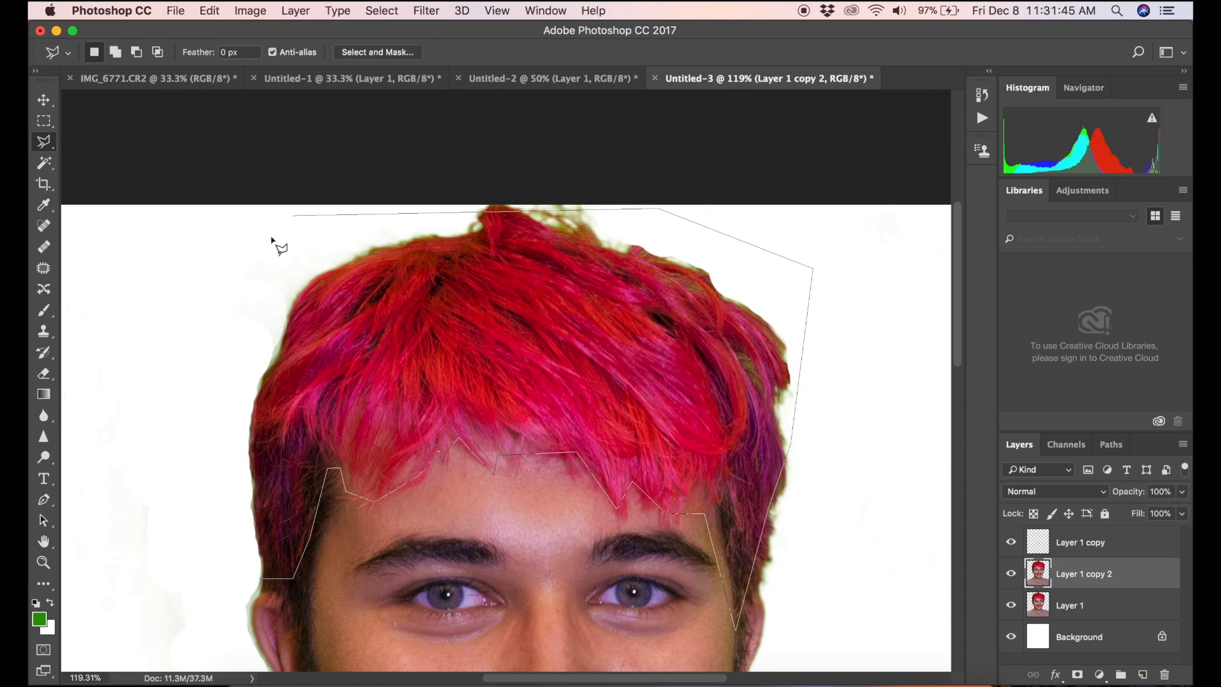
left_click(212, 497)
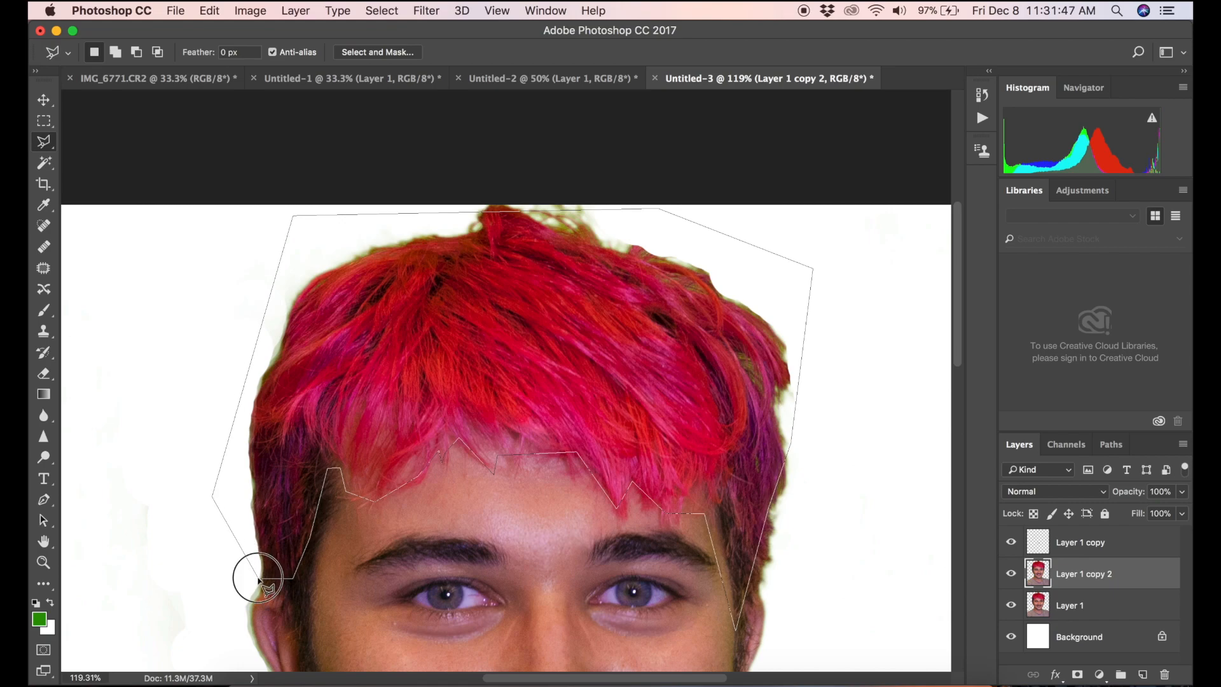
left_click(258, 579)
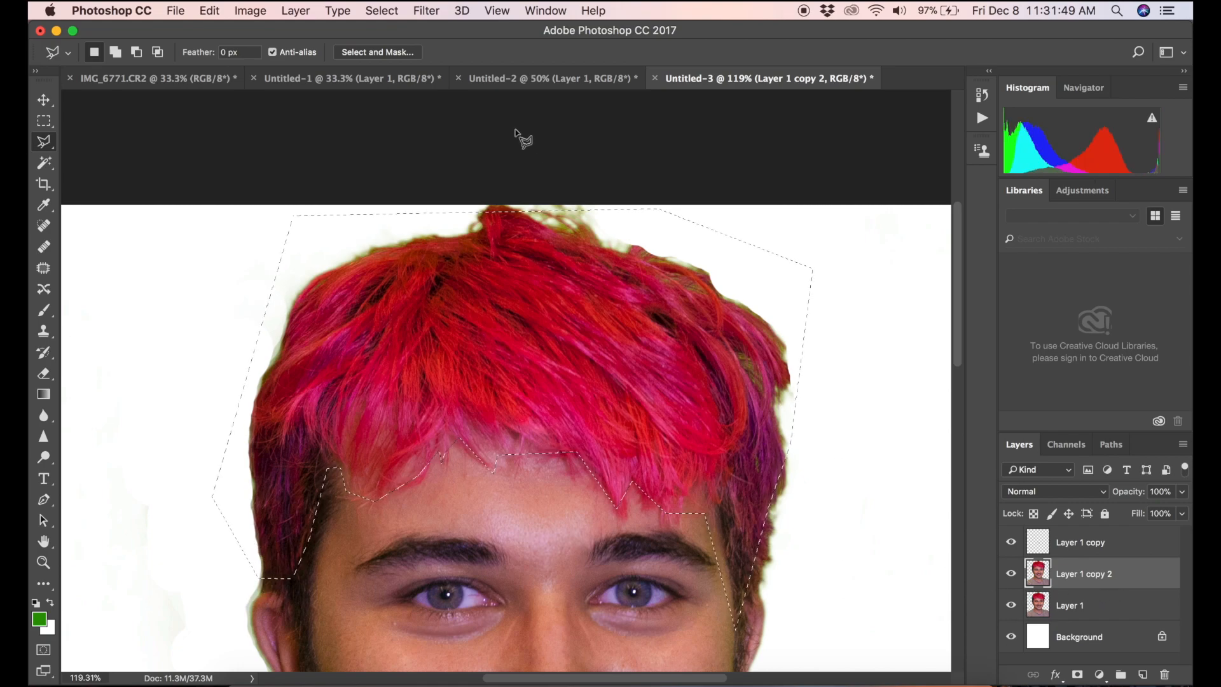
Invert the selection, cut everything outside the hair from Layer 1 copy 2, and hide Layer 1
left_click(388, 13)
left_click(420, 77)
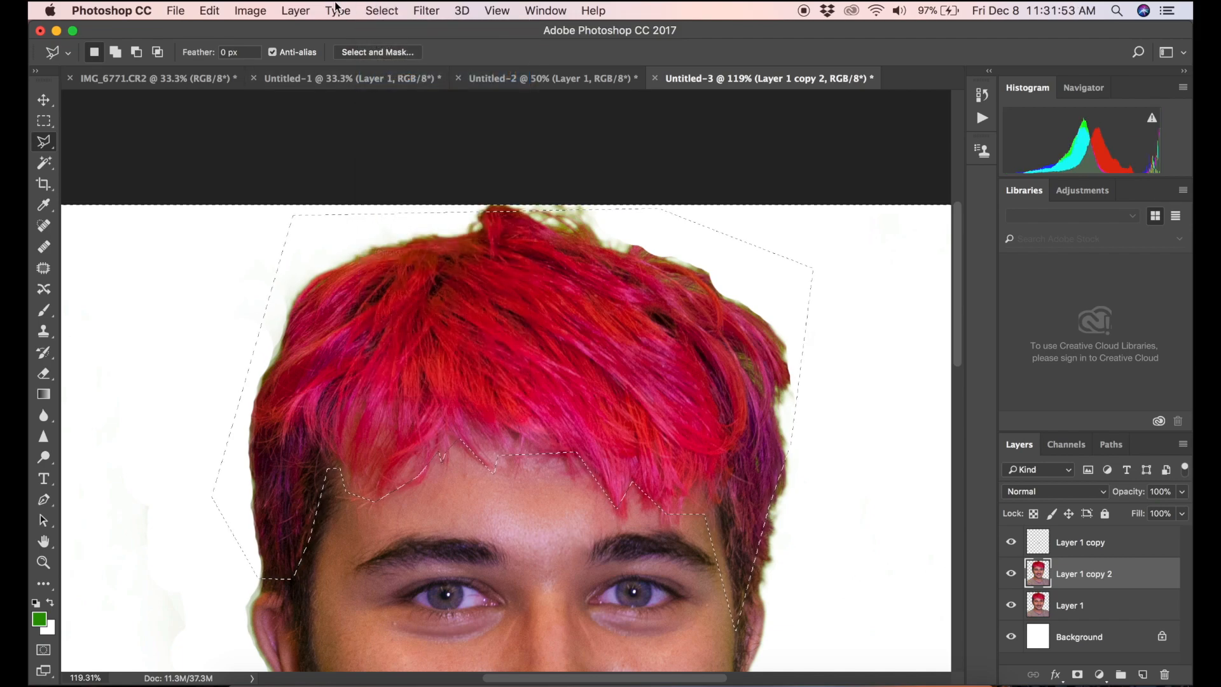
left_click(211, 13)
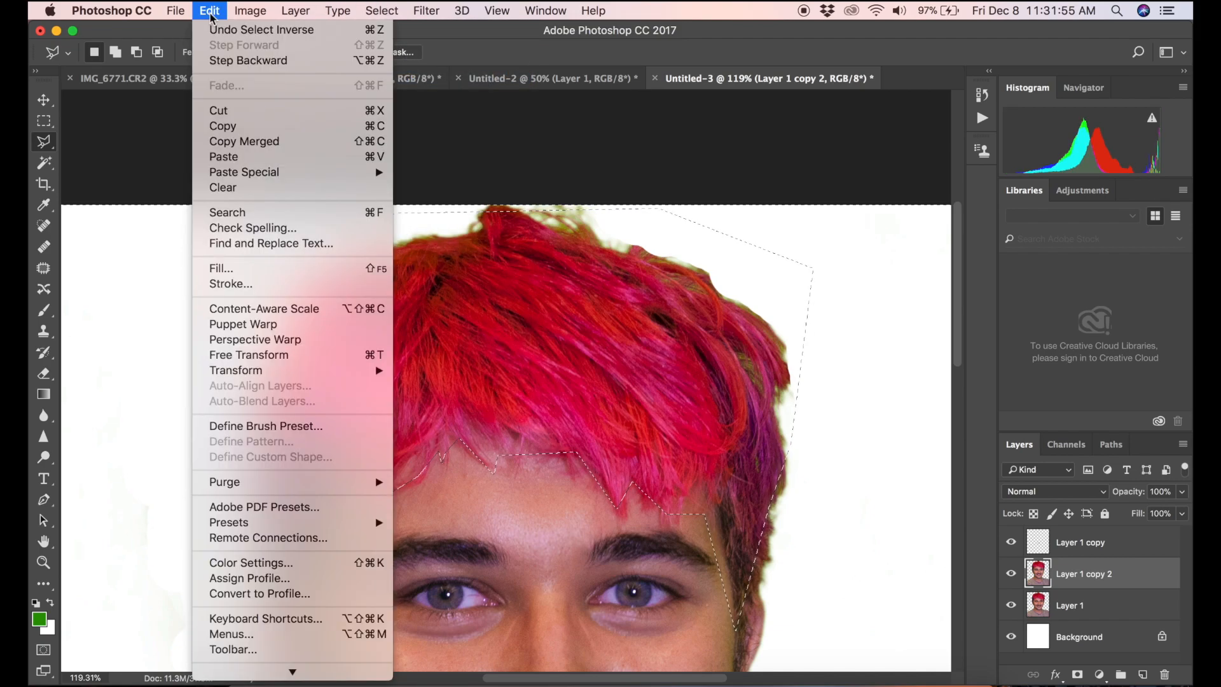
left_click(227, 110)
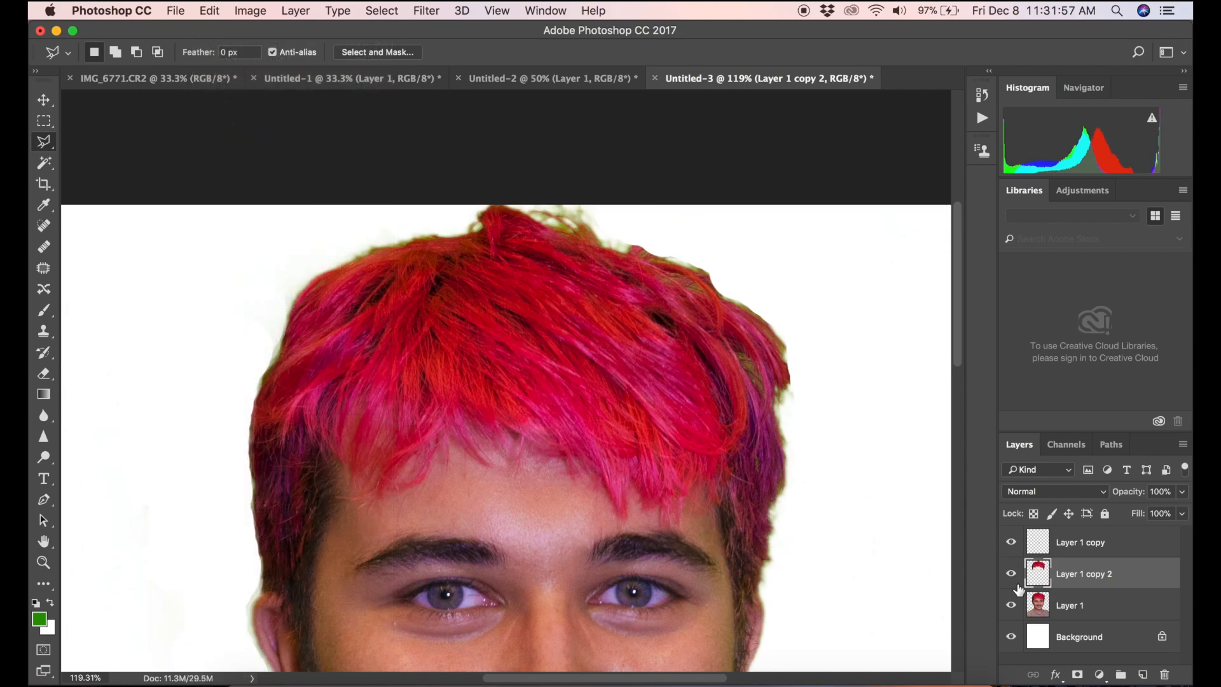
left_click(1012, 606)
left_click_drag(959, 329, 959, 351)
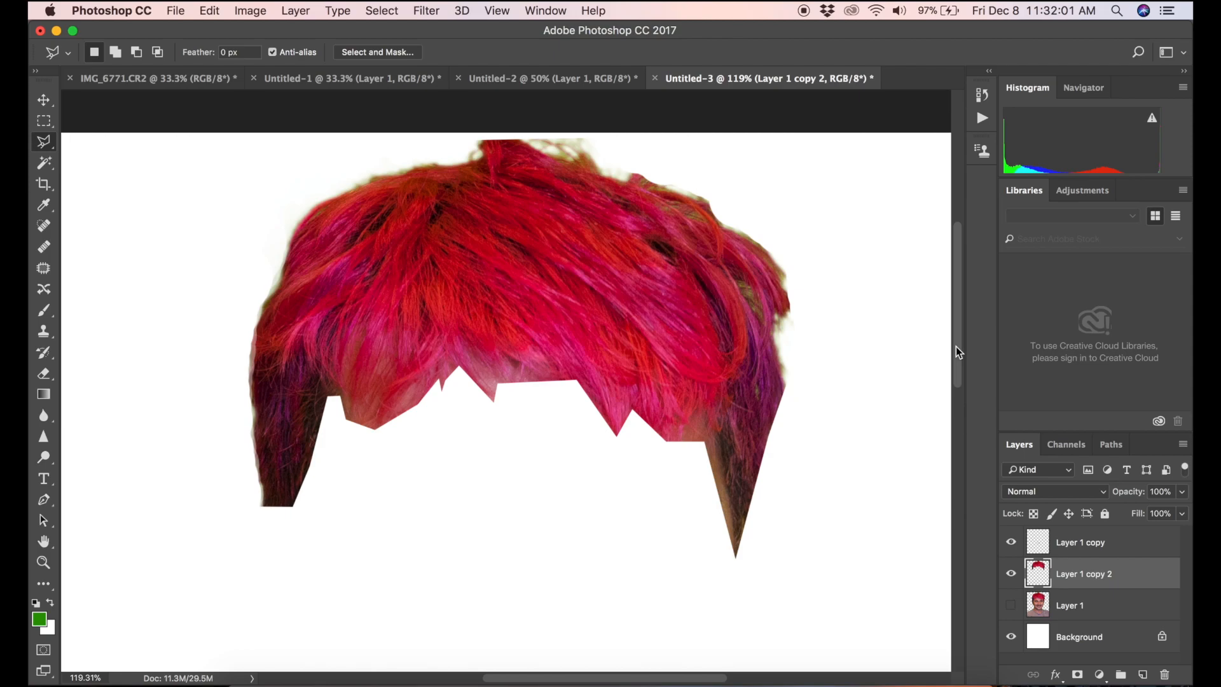
left_click(383, 11)
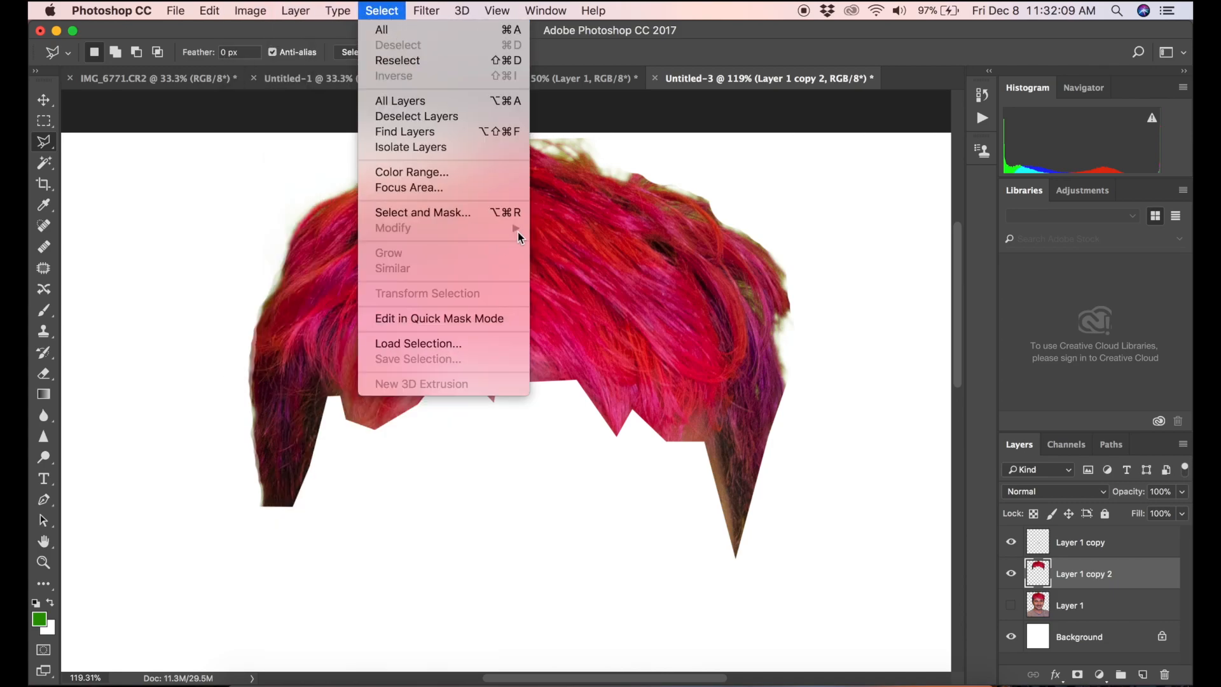
left_click(267, 112)
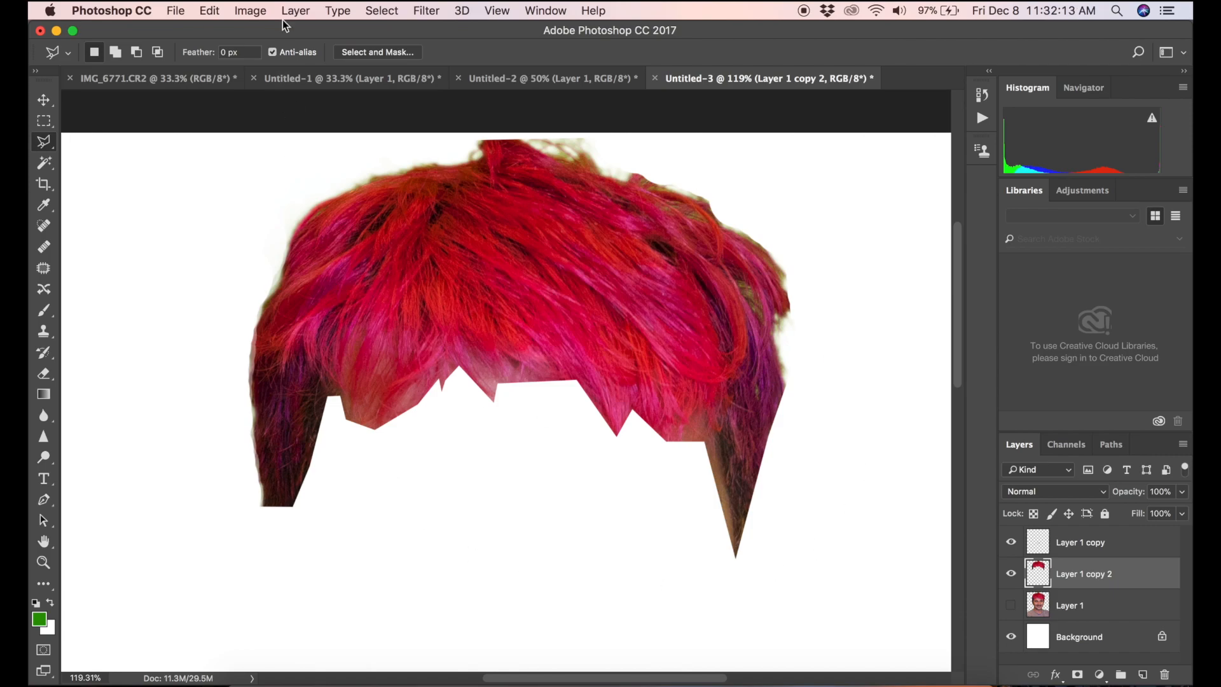
left_click(250, 10)
mouse_move(313, 59)
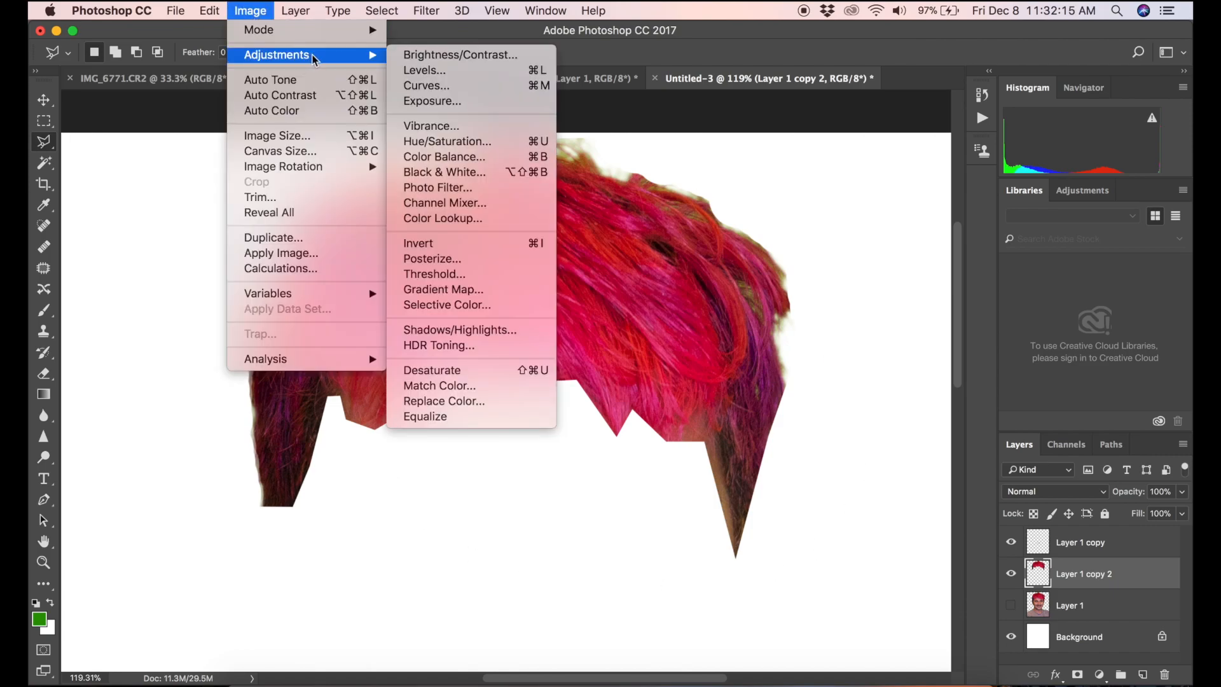
left_click(497, 161)
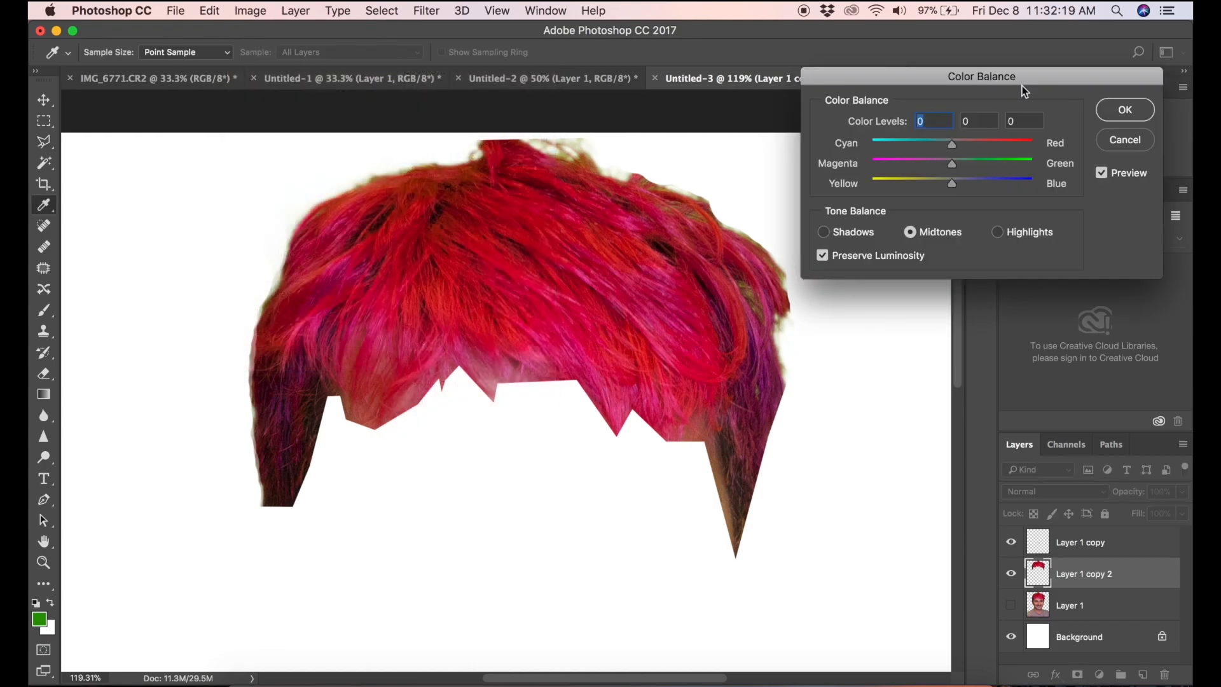
left_click(1140, 139)
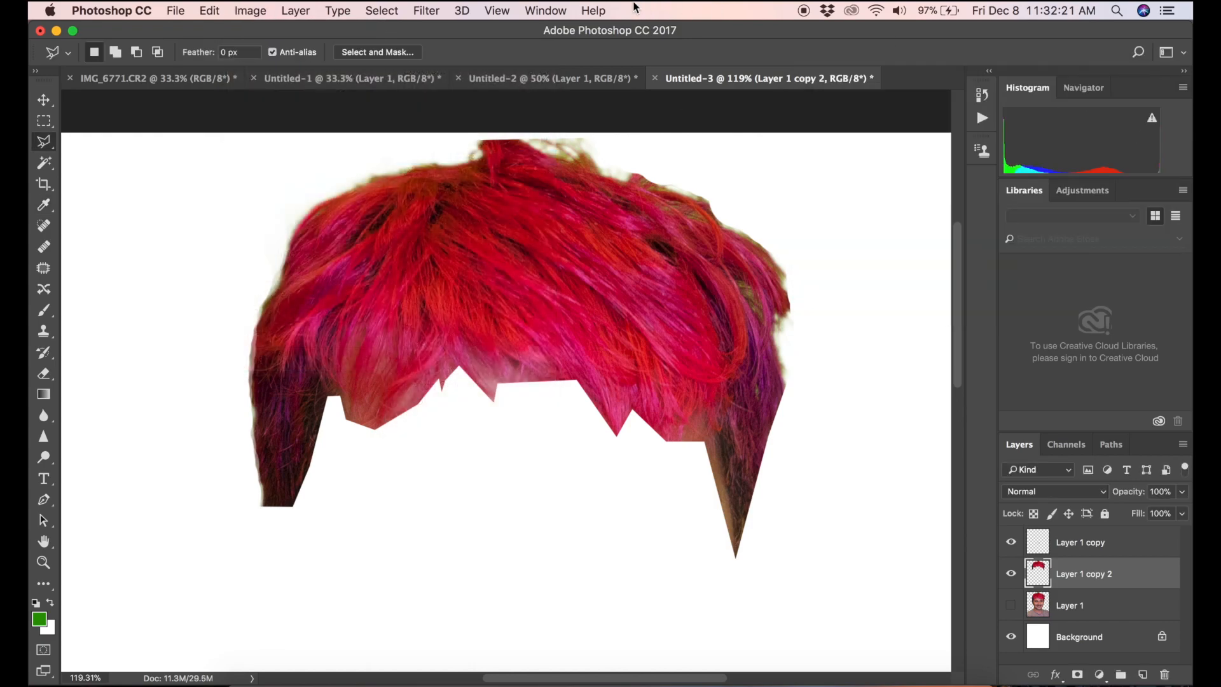
Set the hair layer's saturation to -88 with Hue/Saturation and make Layer 1 visible again
left_click(251, 10)
mouse_move(336, 56)
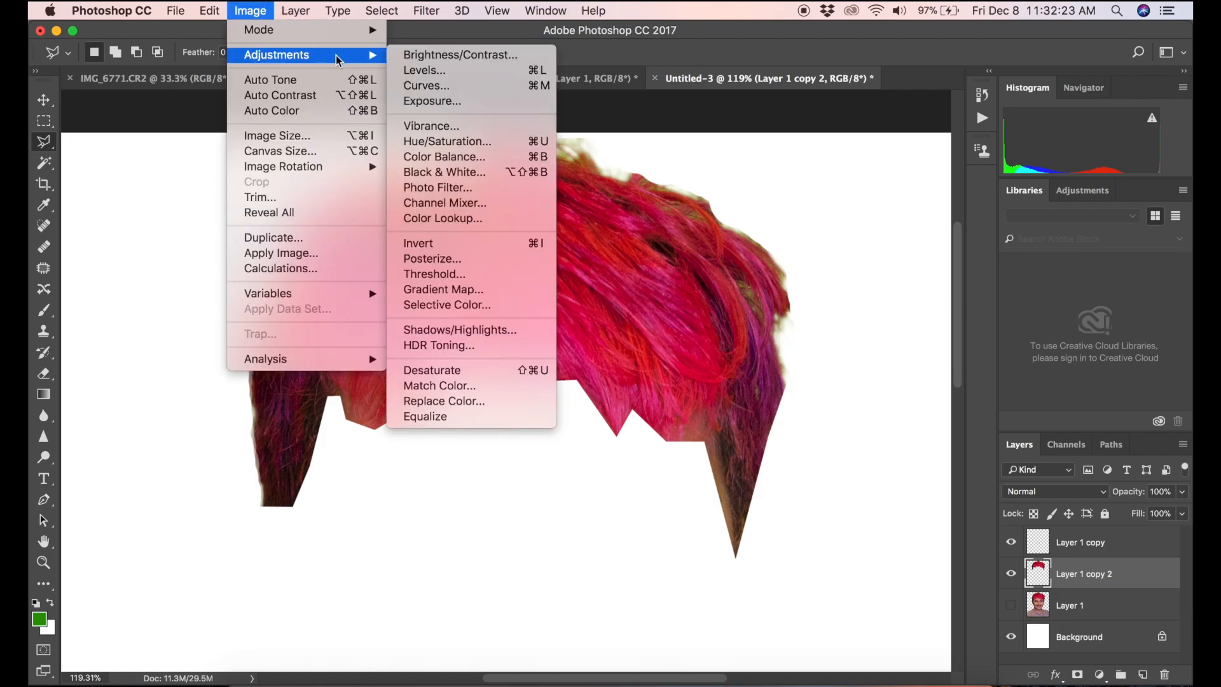
left_click(474, 141)
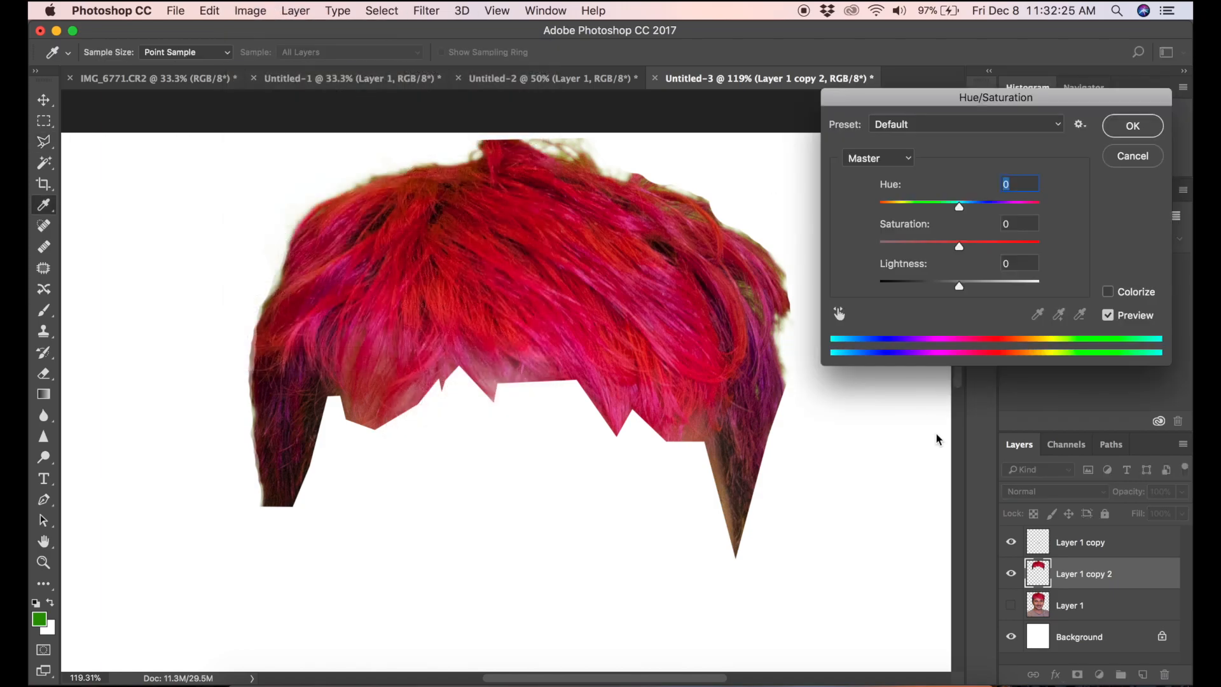
left_click_drag(957, 248, 886, 245)
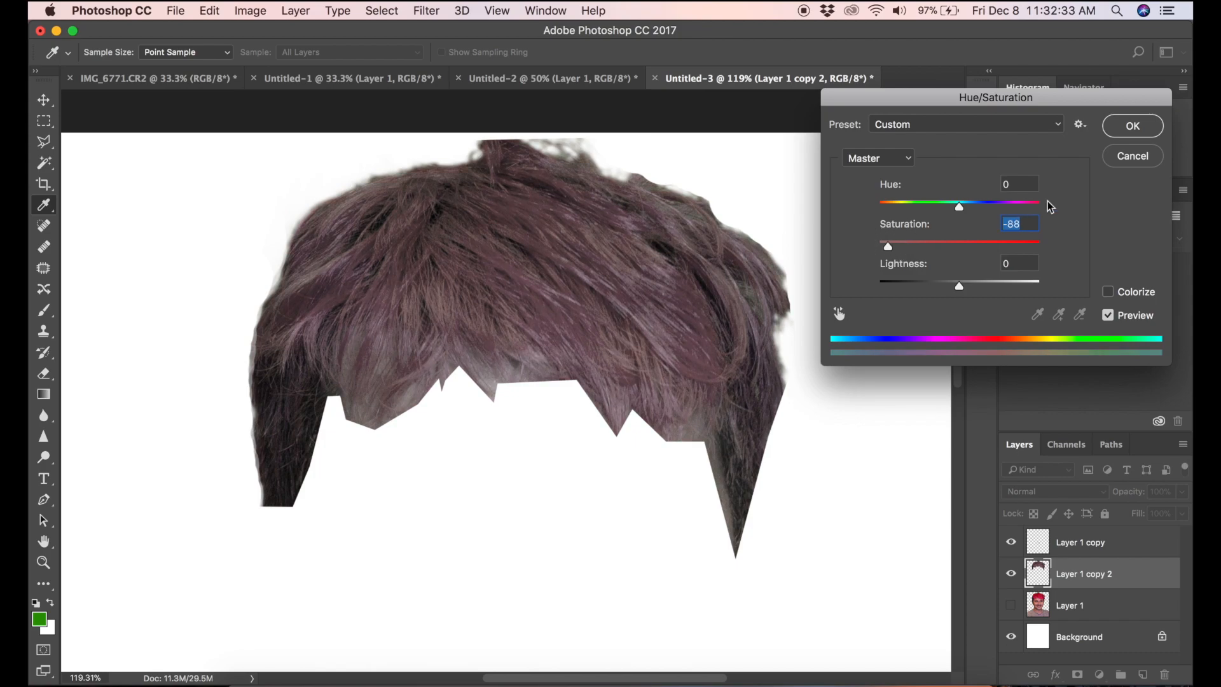
left_click(1133, 125)
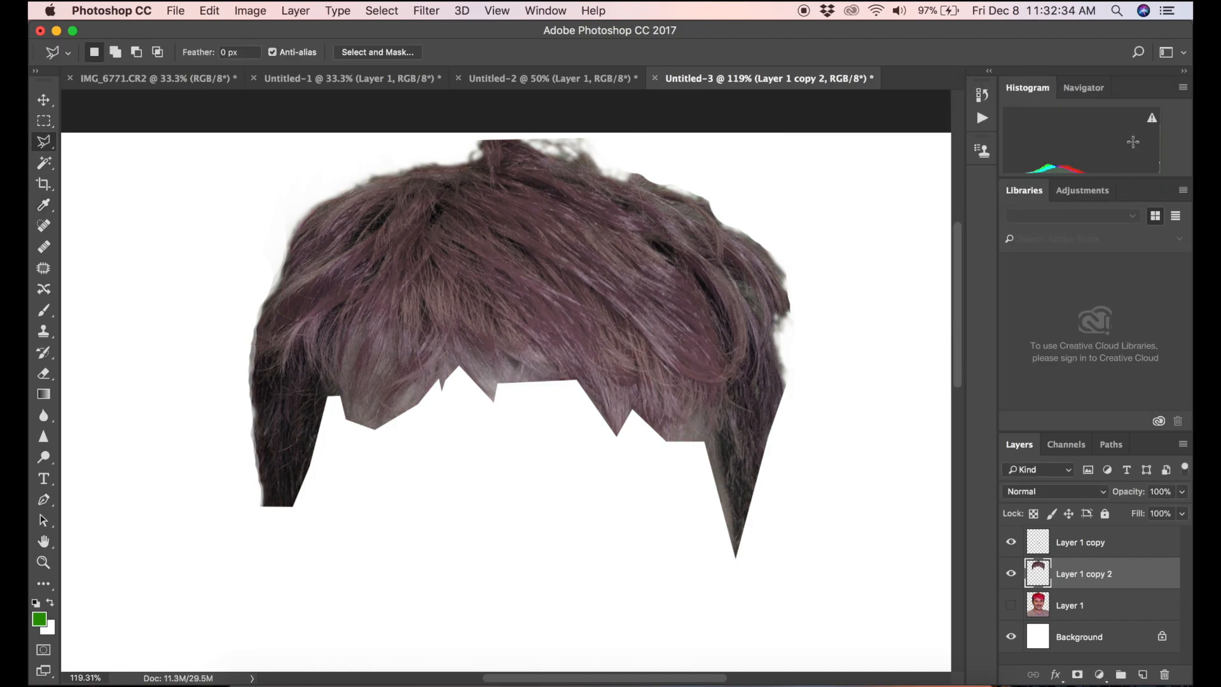
left_click(1011, 606)
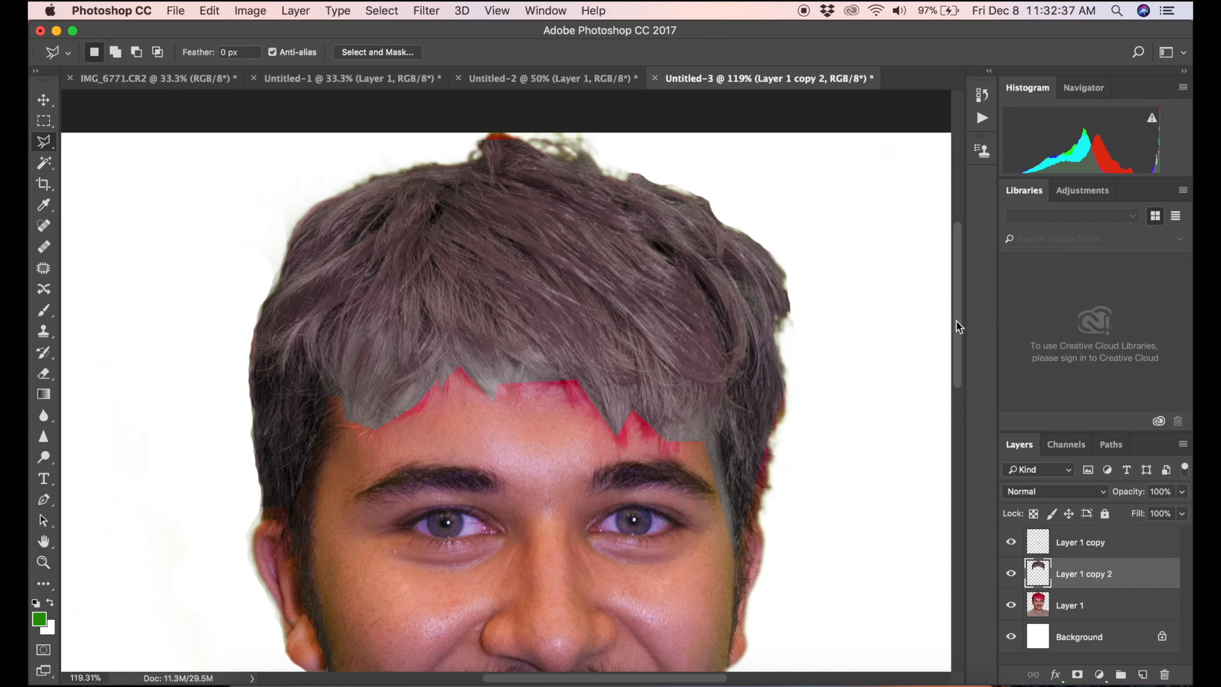
Darken the hair layer with Levels, setting the RGB input levels to 47, 0.79 and 231
mouse_move(961, 330)
left_mouse_down()
mouse_move(968, 395)
mouse_move(948, 335)
mouse_move(953, 346)
left_mouse_up()
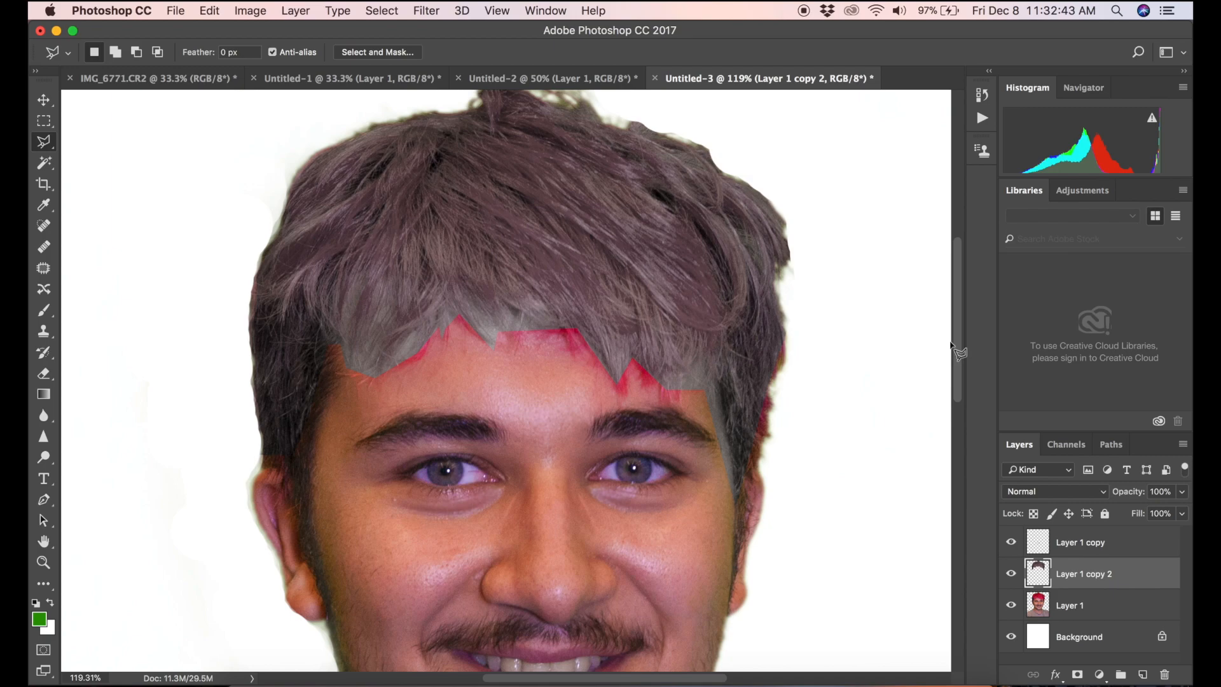
mouse_move(299, 56)
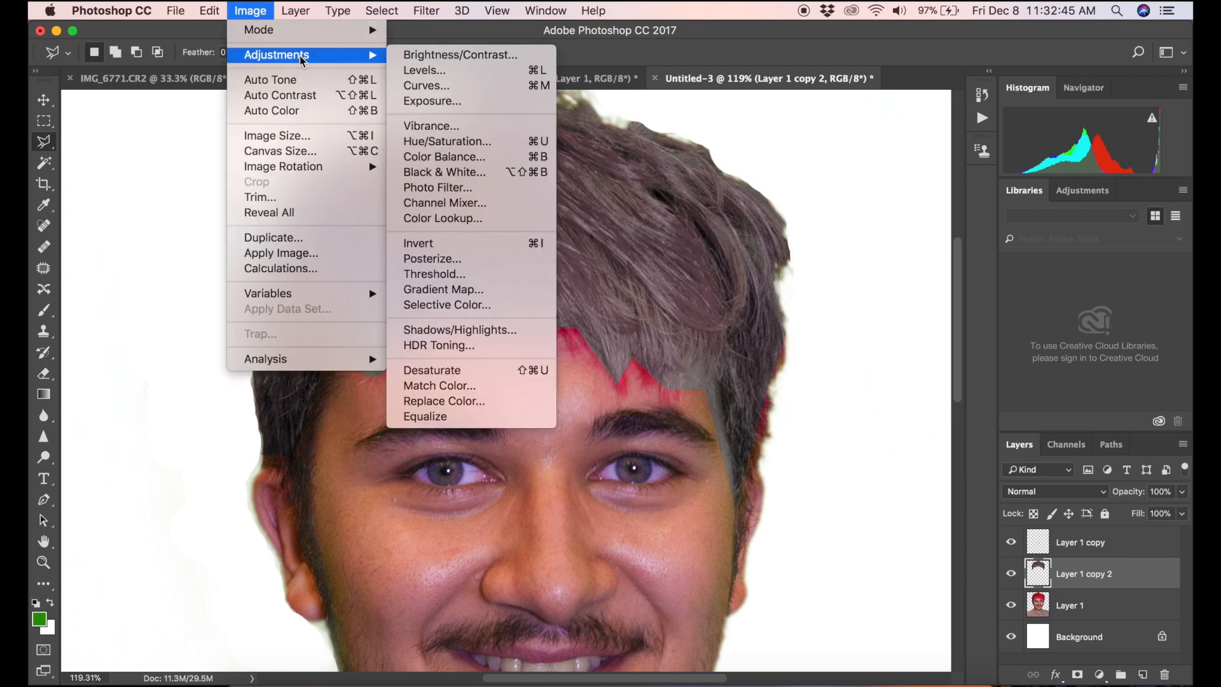
left_click(443, 70)
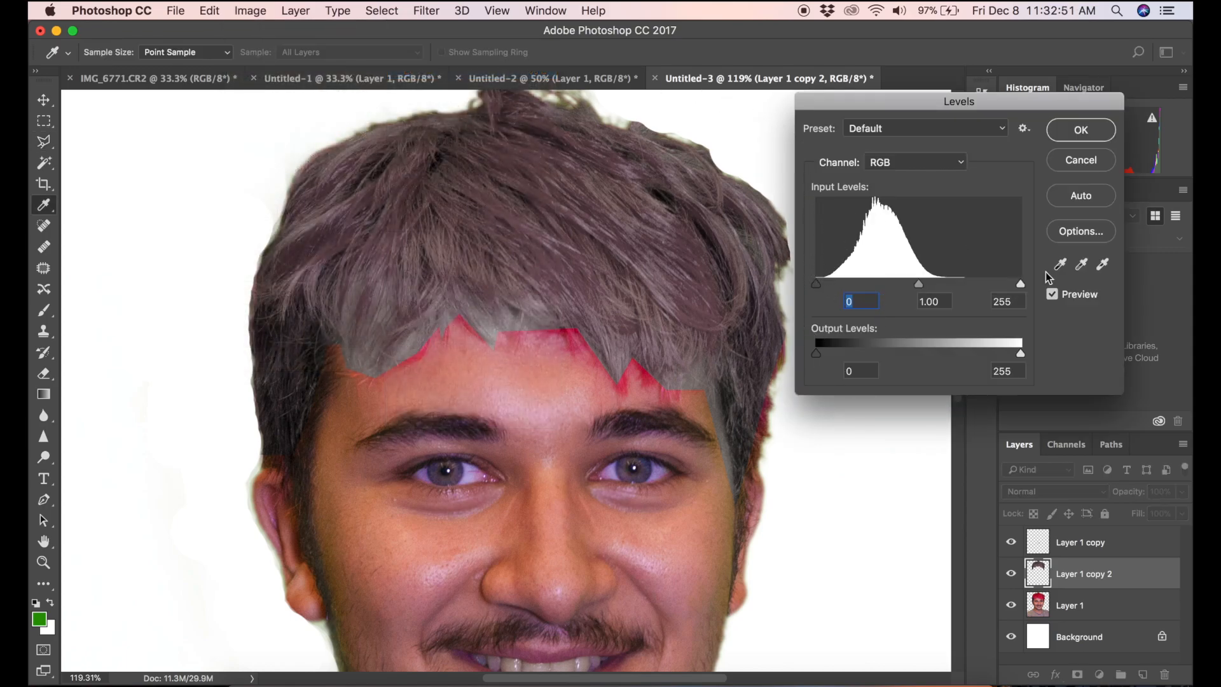
left_click_drag(1021, 287, 946, 274)
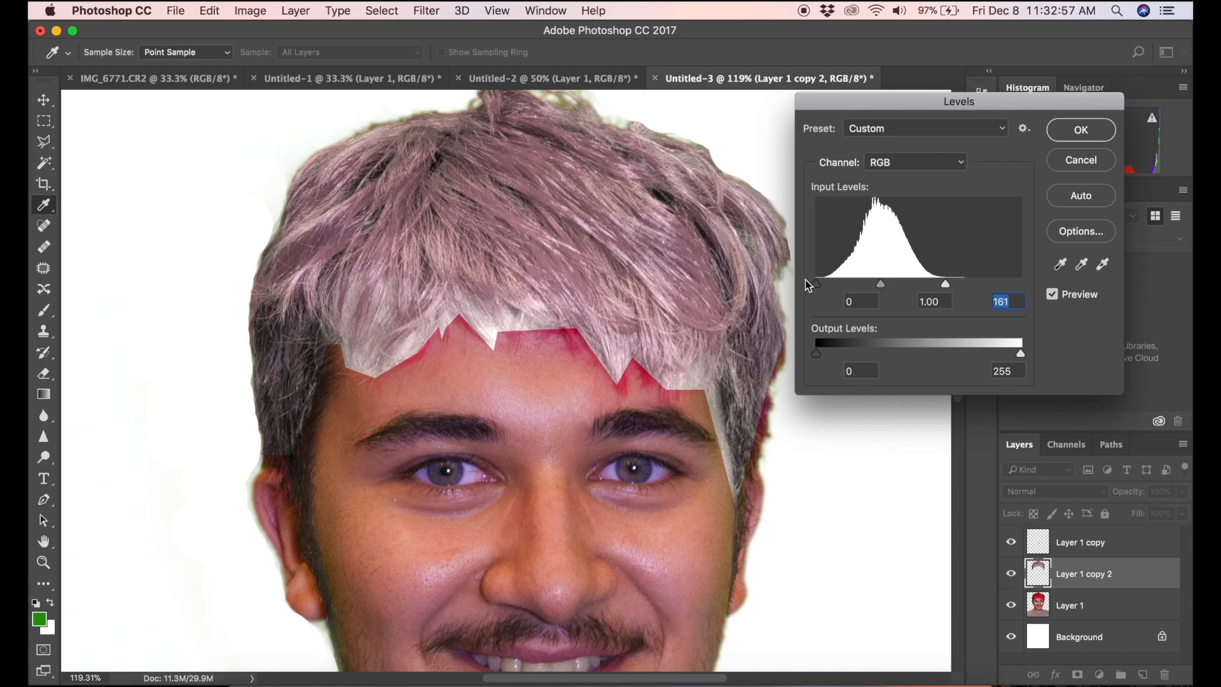
left_click_drag(818, 284, 1001, 285)
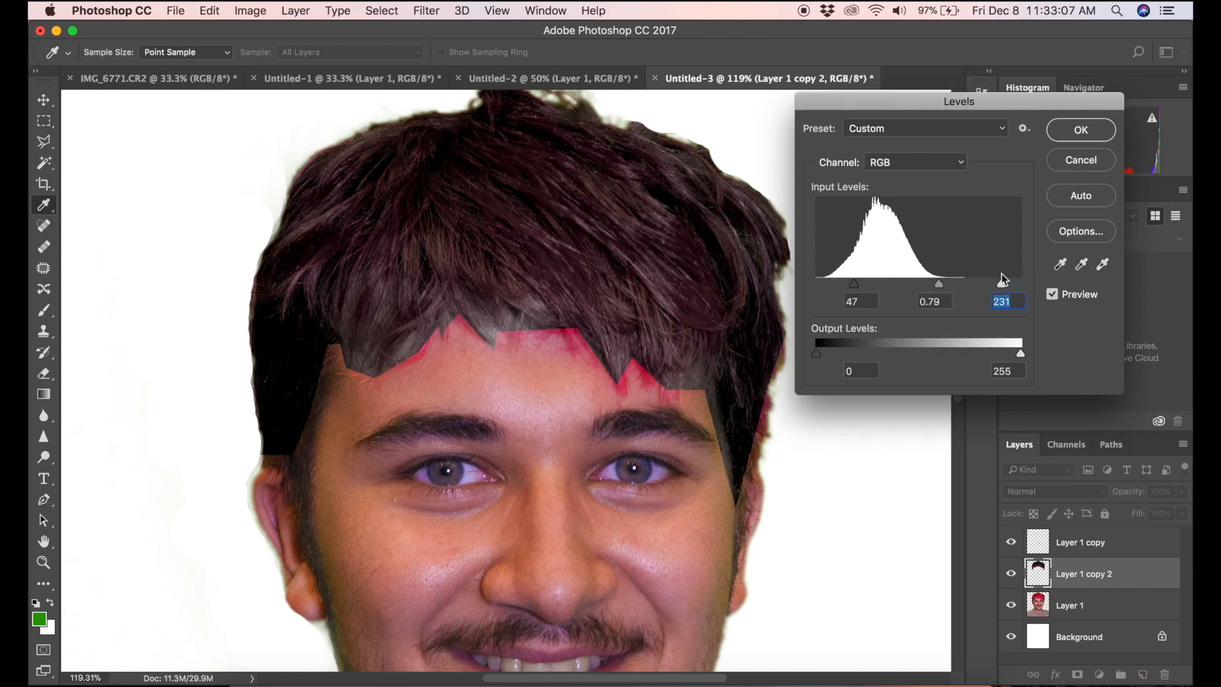
left_click(1086, 137)
mouse_move(956, 280)
left_mouse_down()
mouse_move(957, 373)
mouse_move(951, 264)
mouse_move(956, 300)
left_mouse_up()
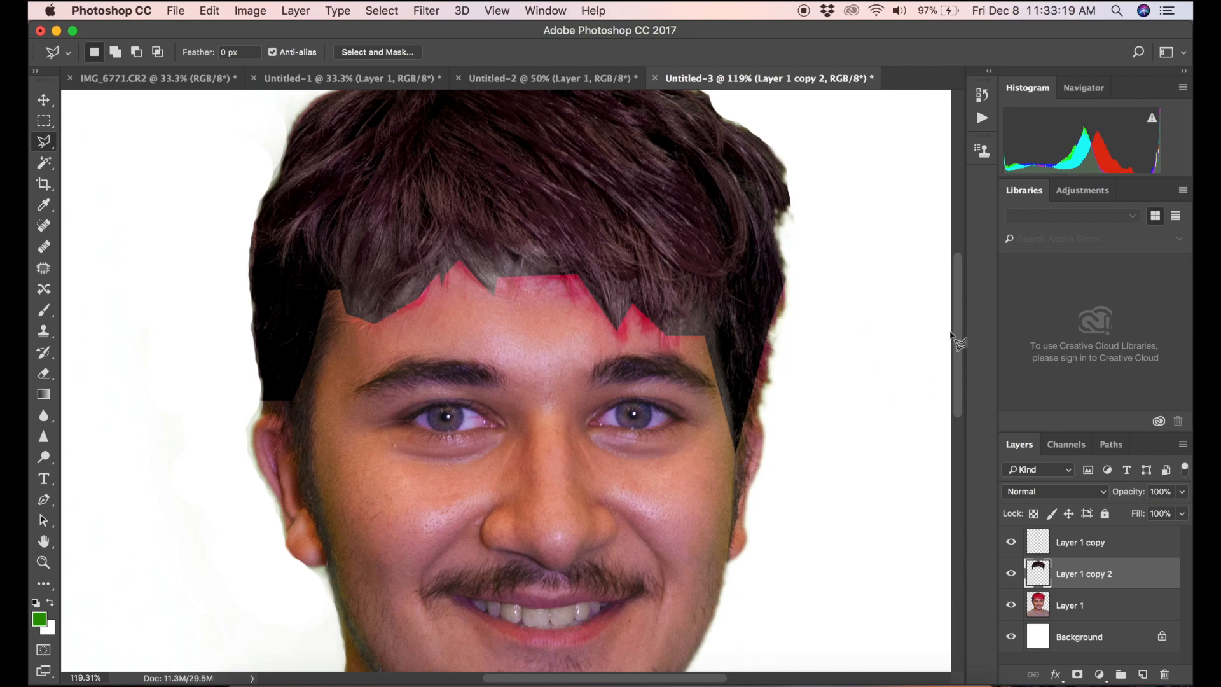
left_click_drag(958, 335, 962, 367)
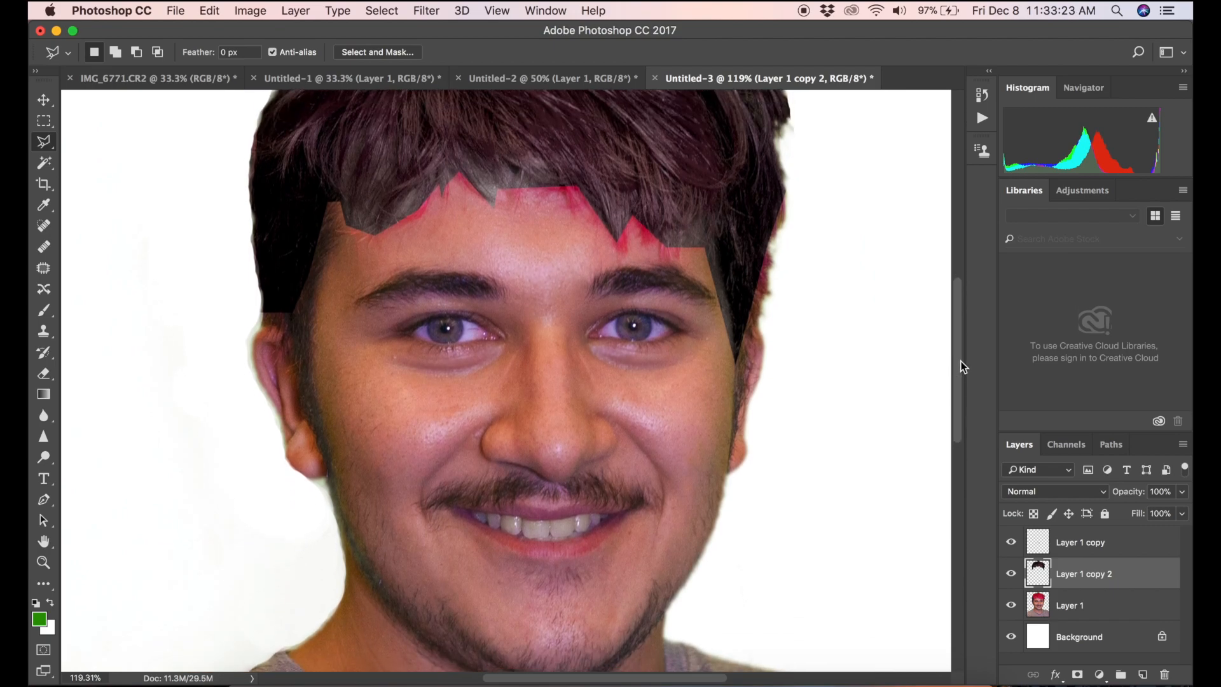
key("super+minus")
key("super+minus")
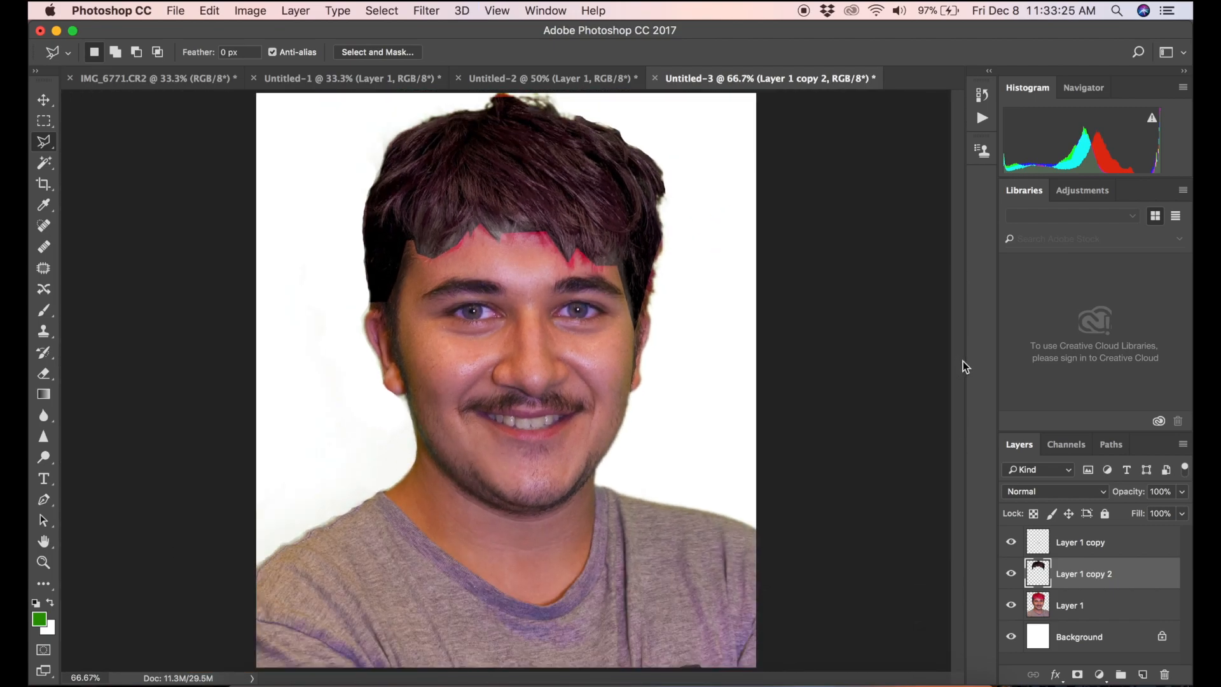